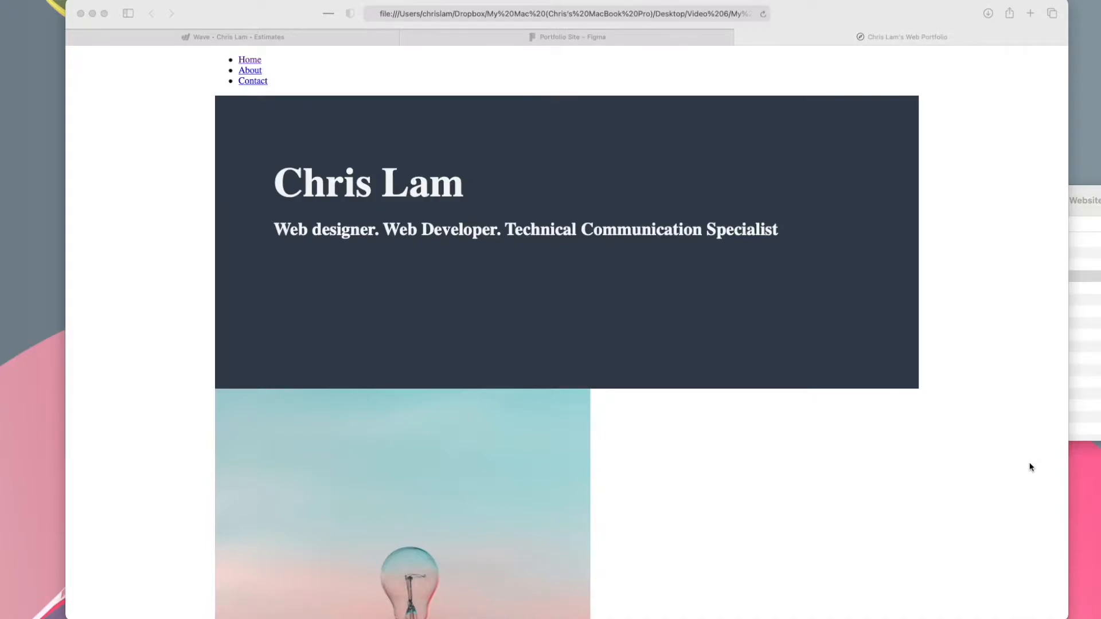
Look over the existing portfolio web page from the navigation links and header through the project images to the contact list.
scroll(892, 386, "down", 3)
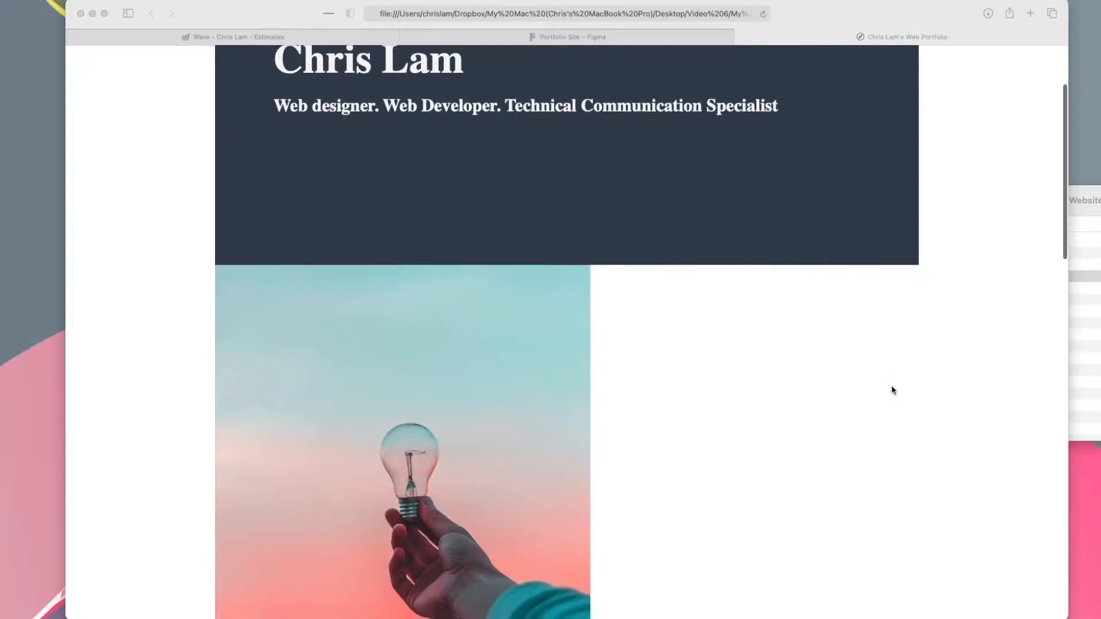
scroll(893, 386, "up", 3)
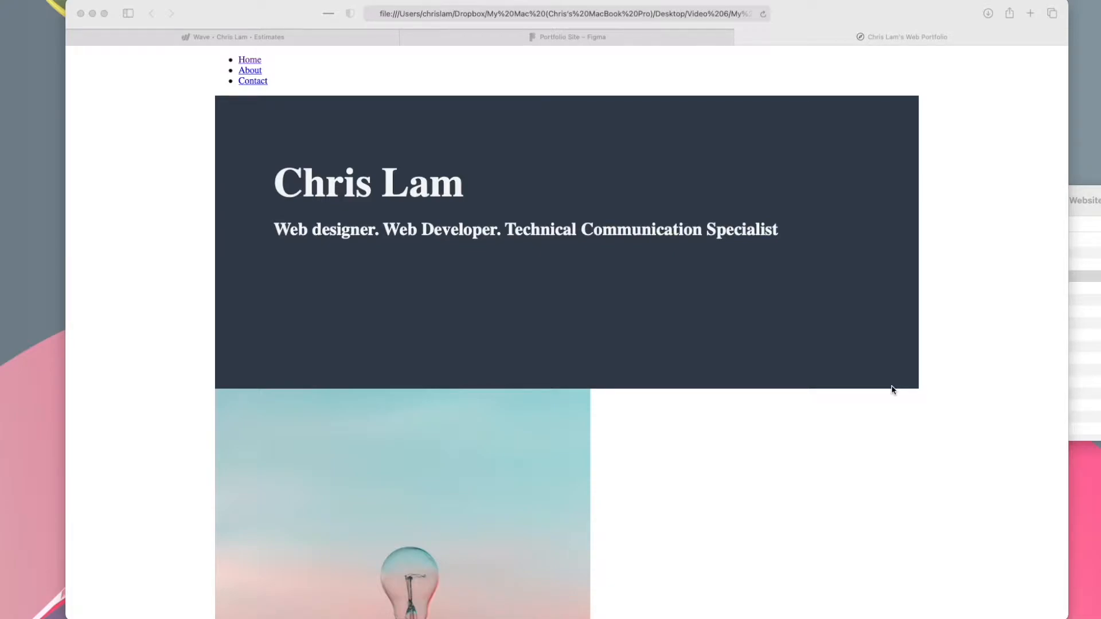
scroll(893, 389, "down", 3)
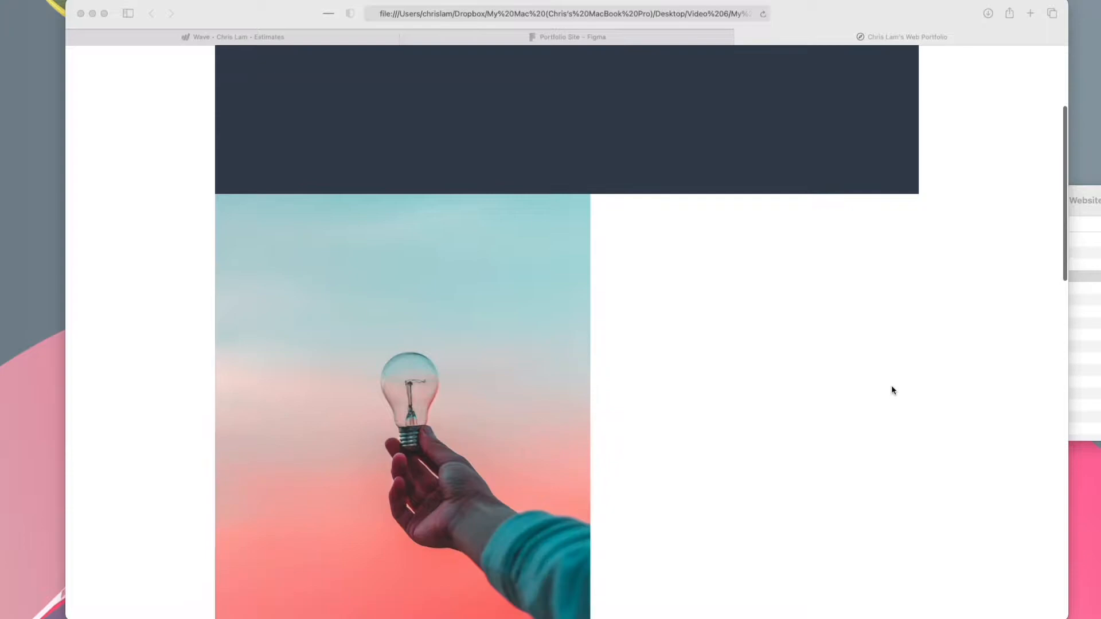
scroll(892, 389, "down", 10)
scroll(891, 384, "down", 5)
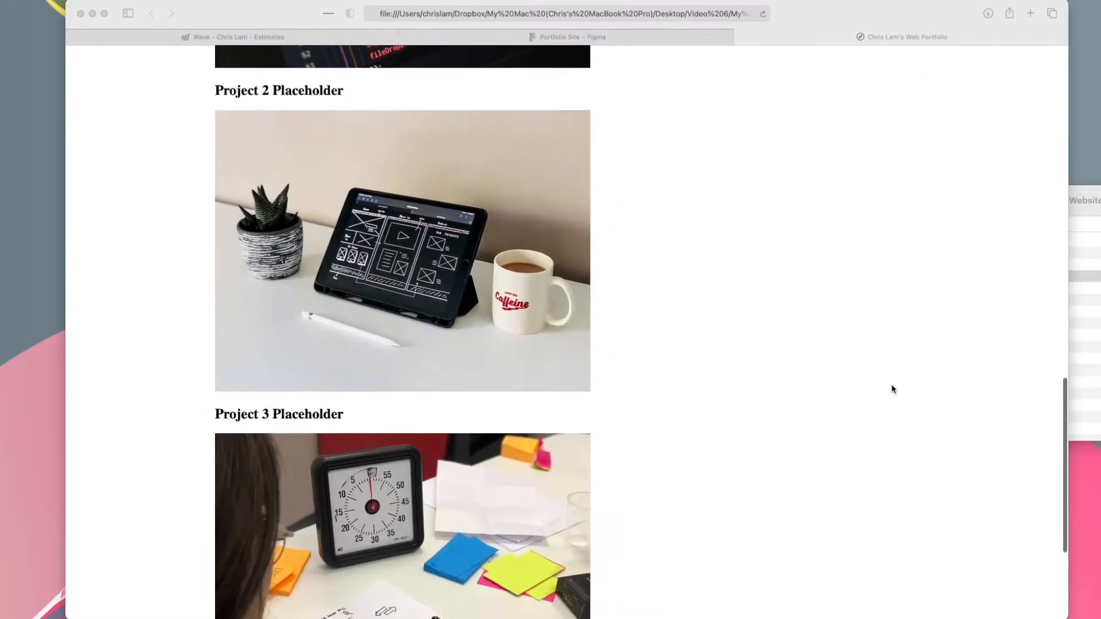
scroll(892, 384, "up", 20)
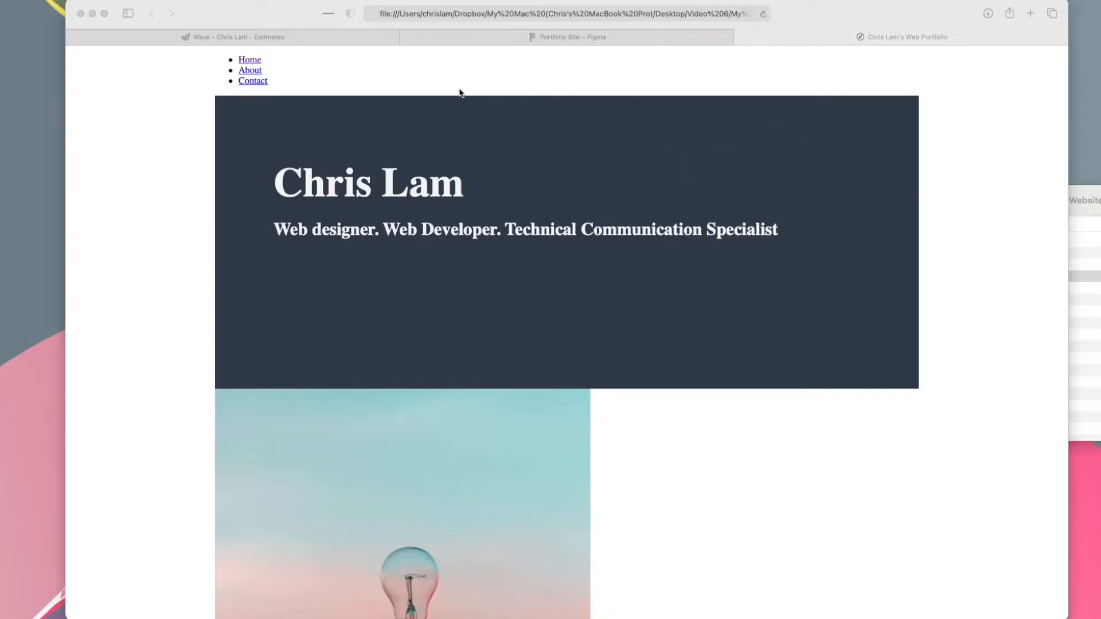
scroll(327, 192, "down", 2)
scroll(366, 240, "down", 20)
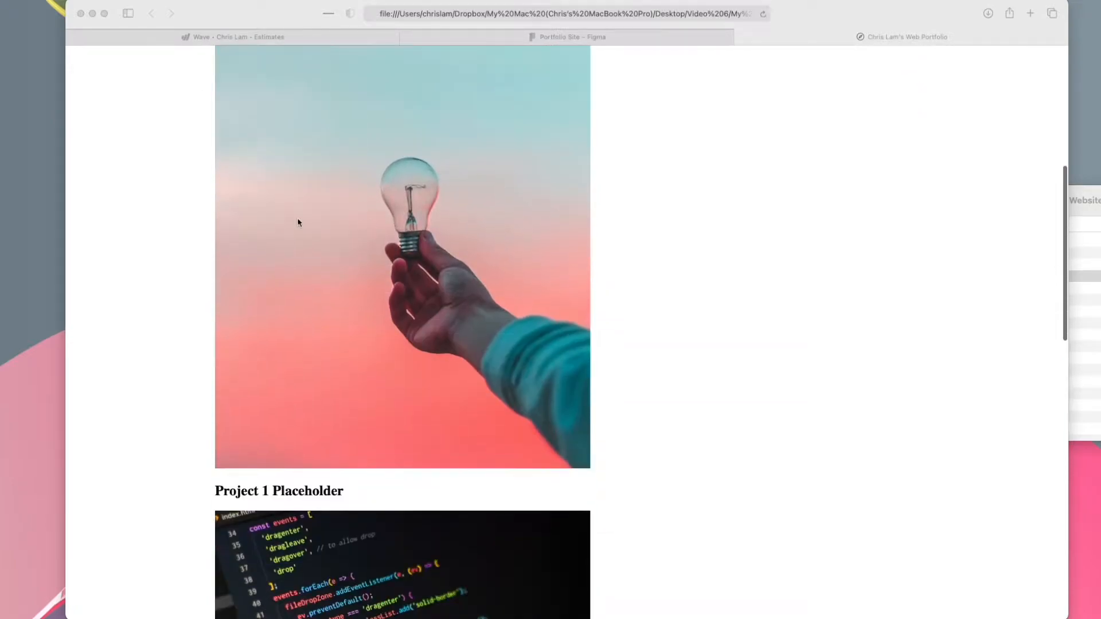
scroll(508, 463, "down", 5)
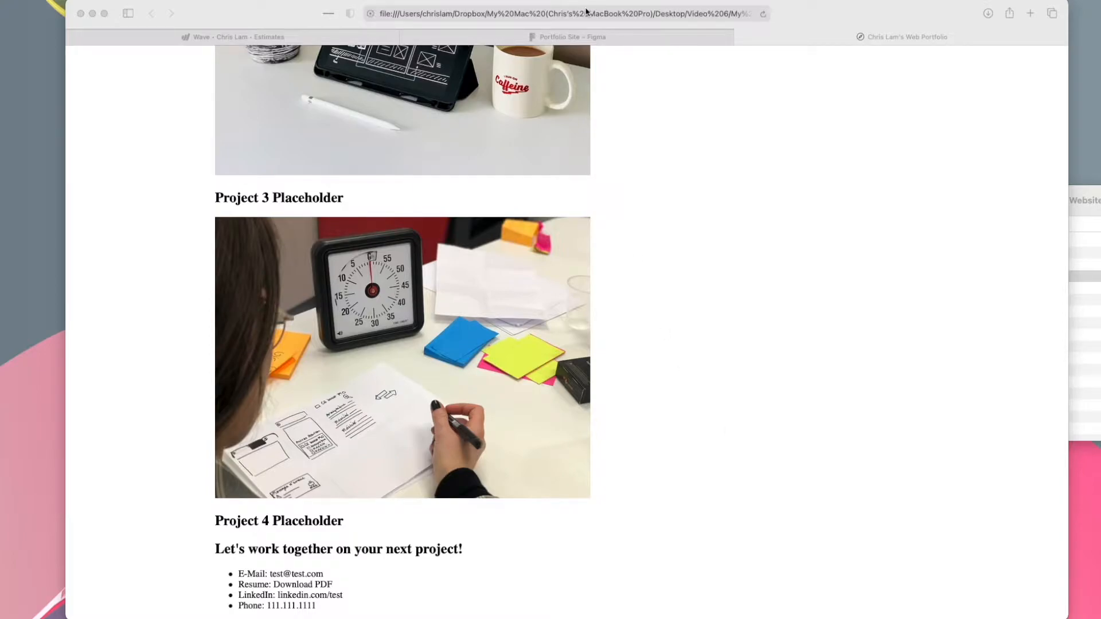
Switch to Figma and create a team named Test on the free Starter plan, skipping the collaborators.
left_click(583, 42)
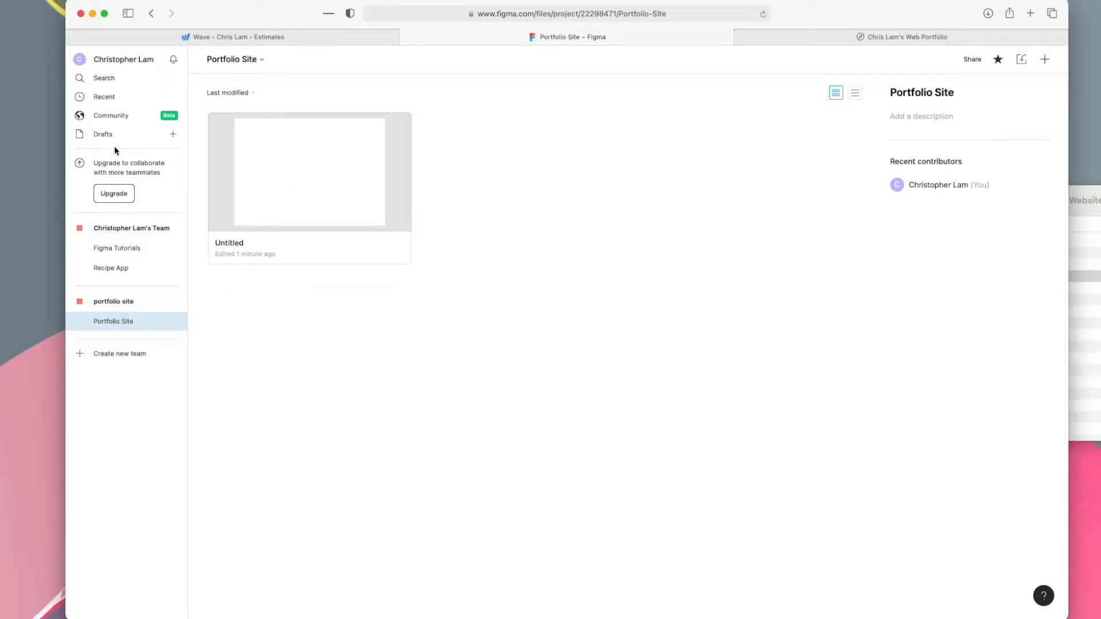
left_click(115, 355)
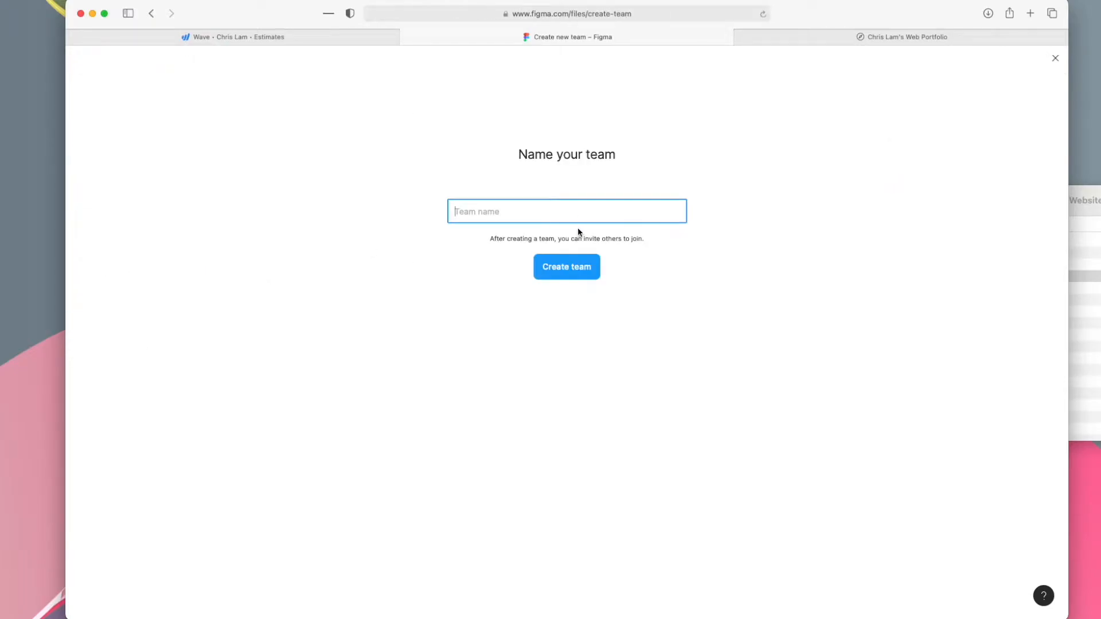
type("Test")
left_click(565, 277)
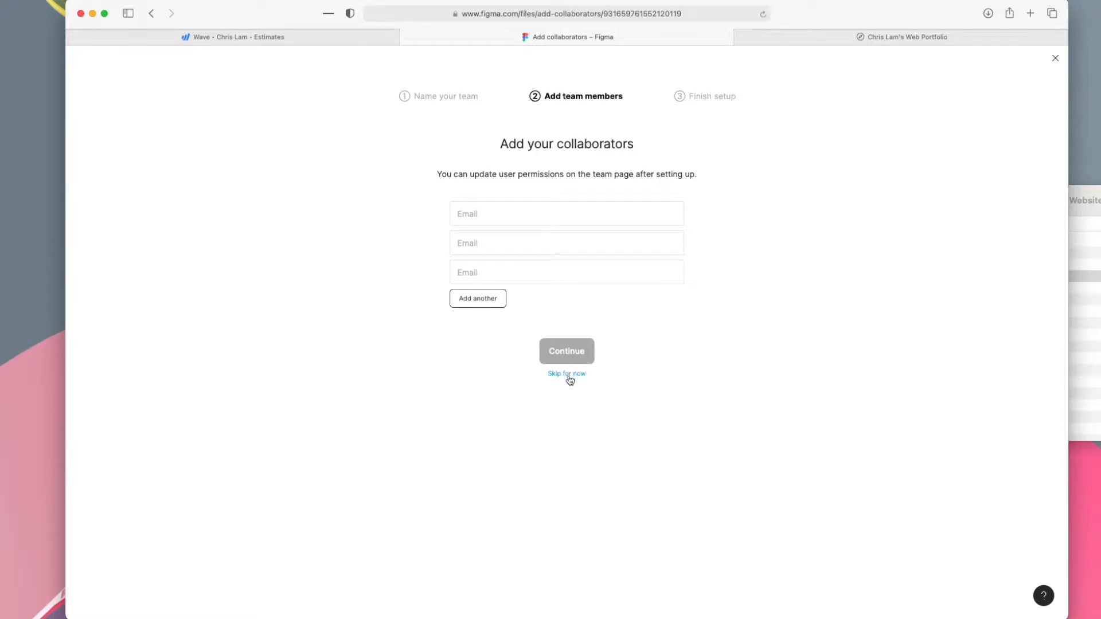
left_click(570, 374)
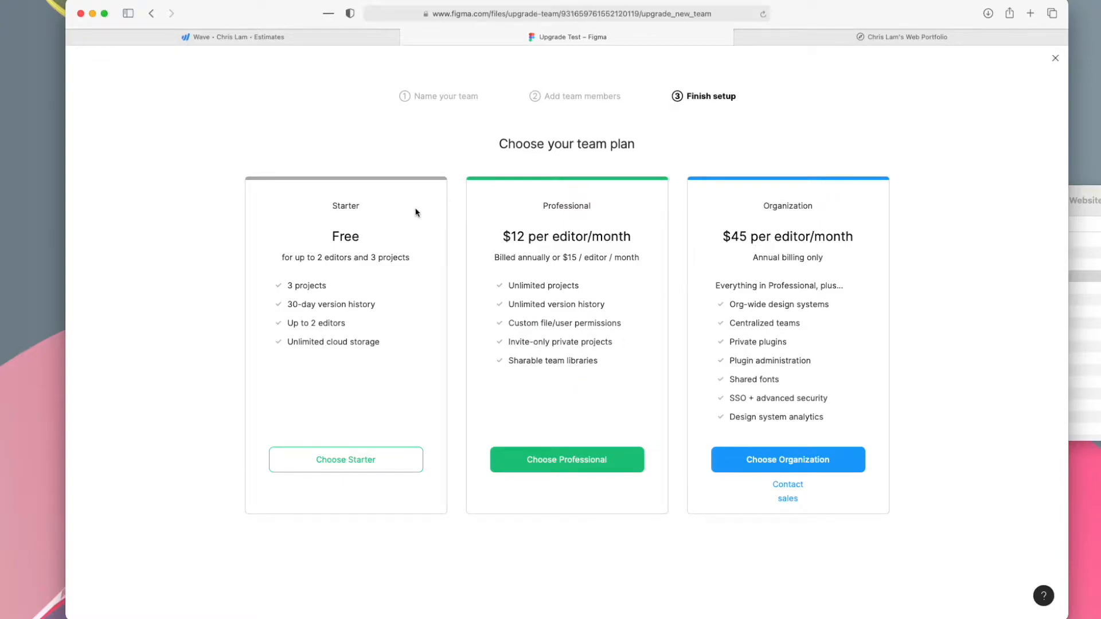
left_click(308, 461)
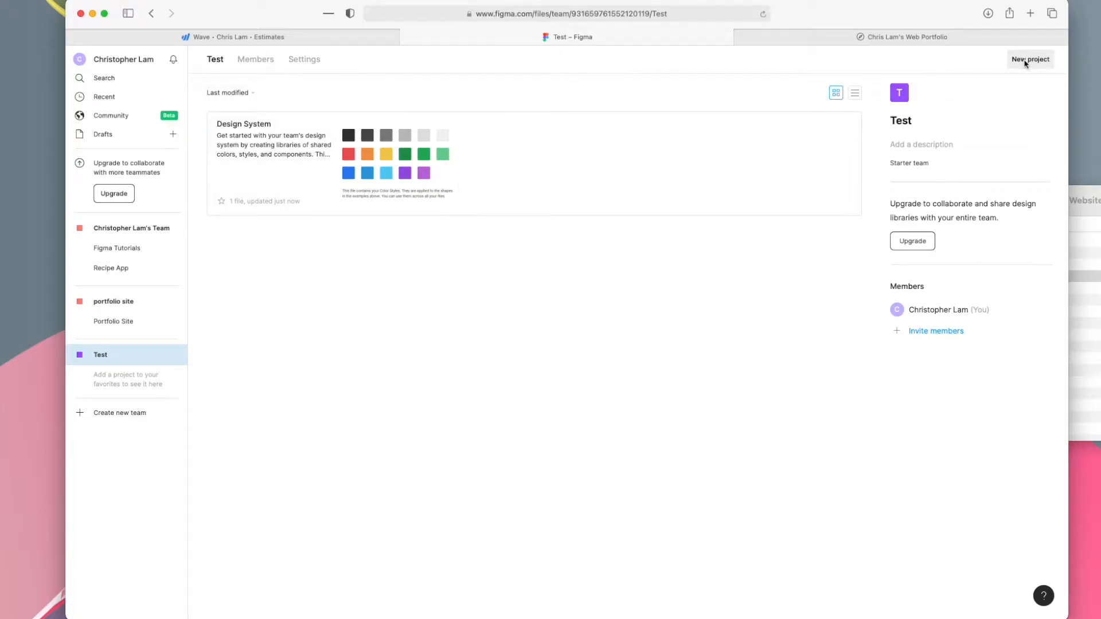
left_click(1026, 61)
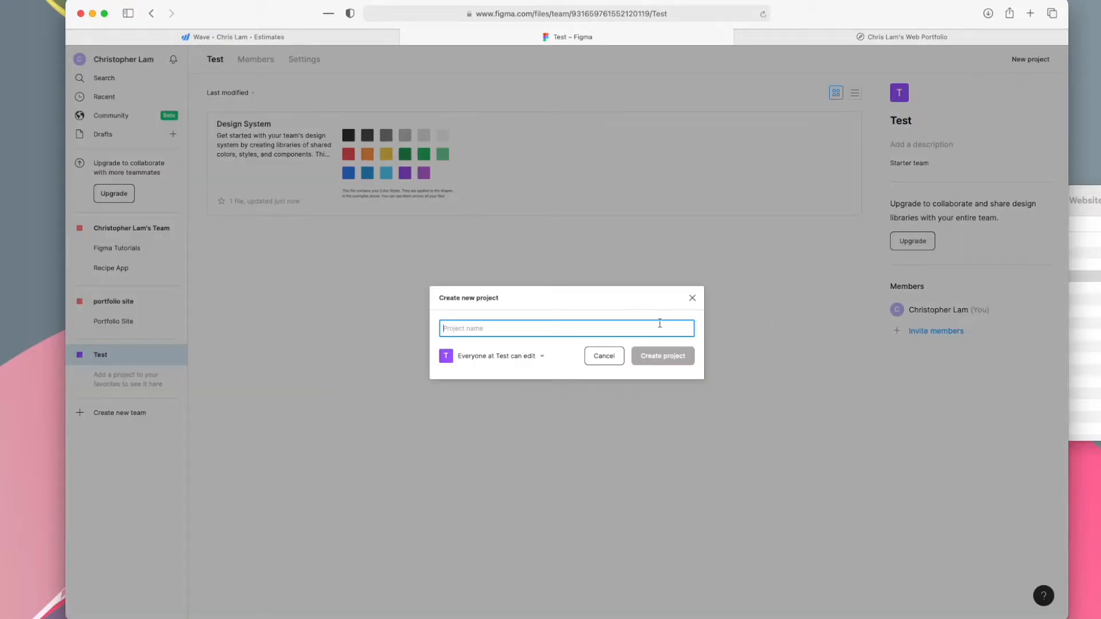
left_click(616, 358)
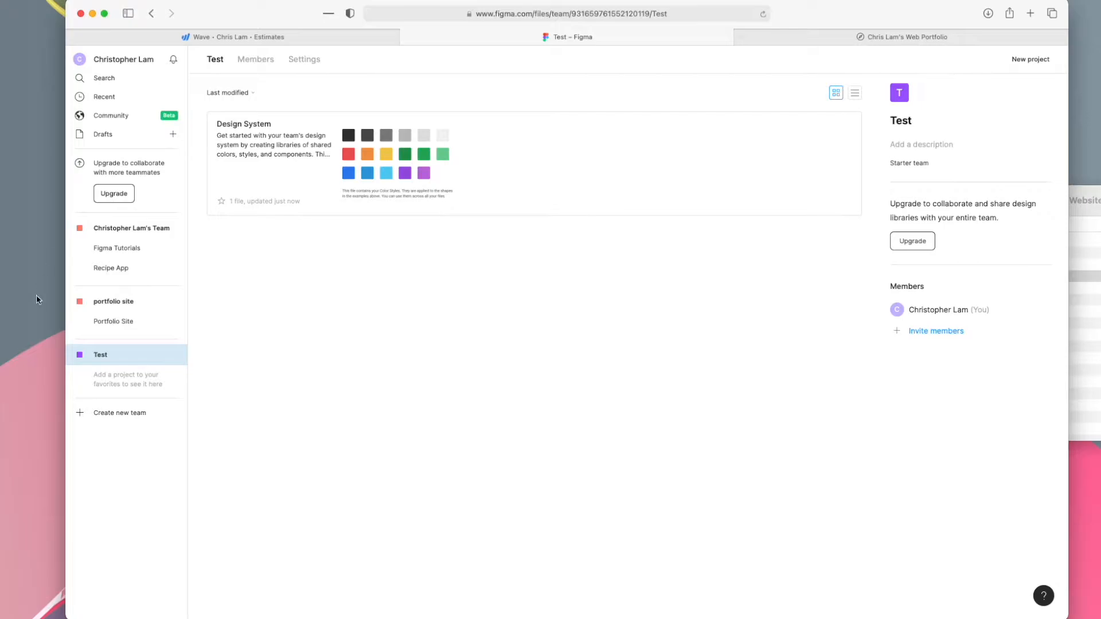
View the existing Untitled file in the portfolio site team's project and return to the project's file overview.
left_click(113, 325)
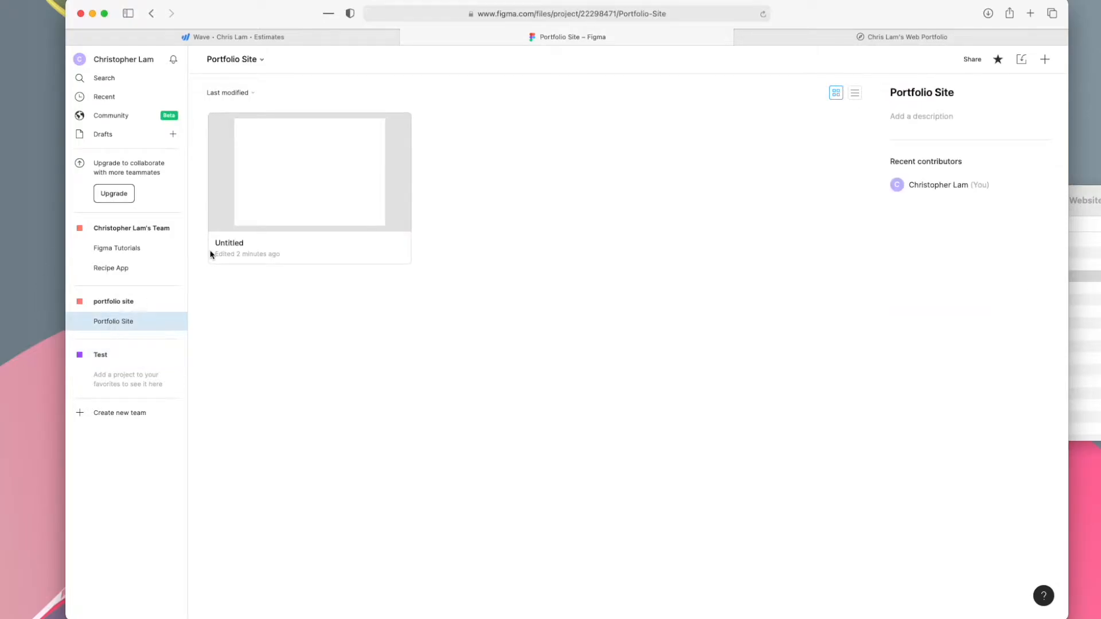
left_click(271, 198)
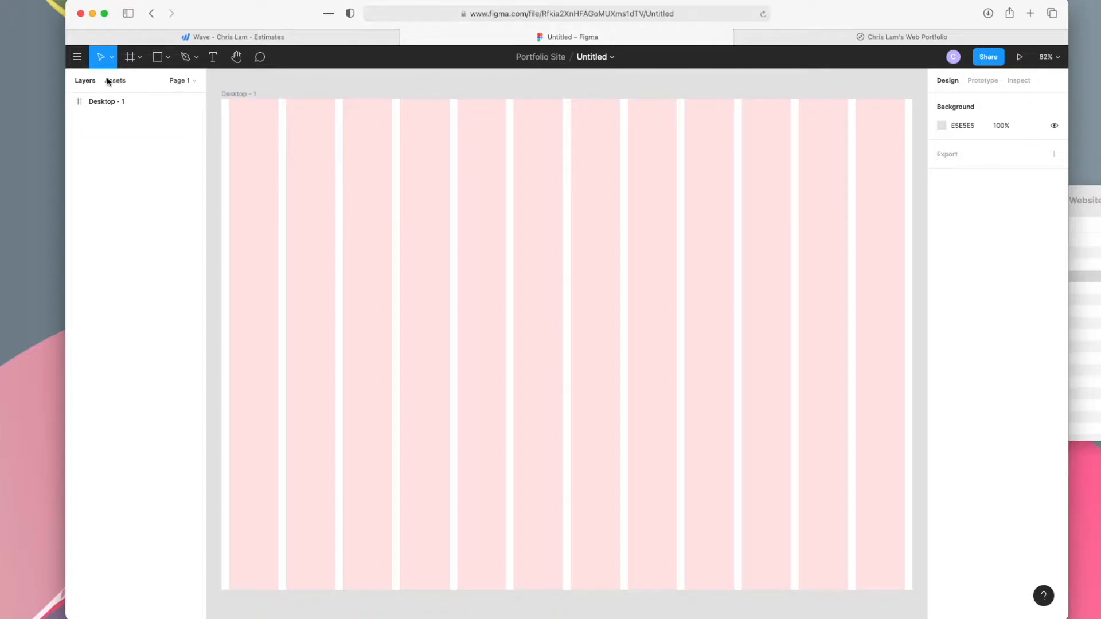
left_click(84, 60)
left_click(86, 82)
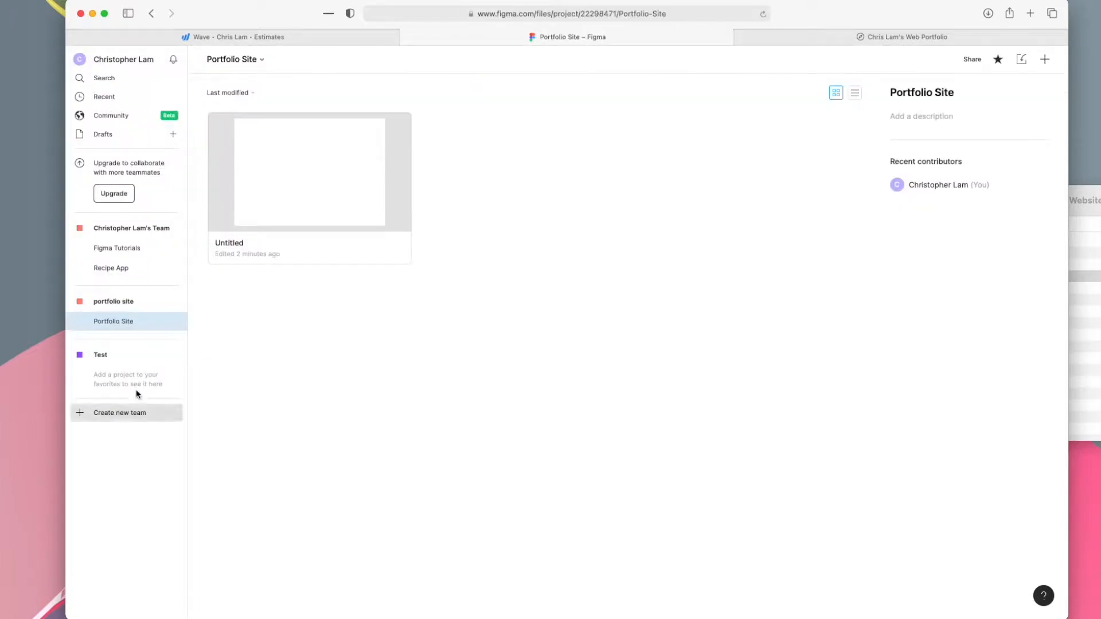
Create a new project named Portfolio Site in the Test team.
left_click(109, 363)
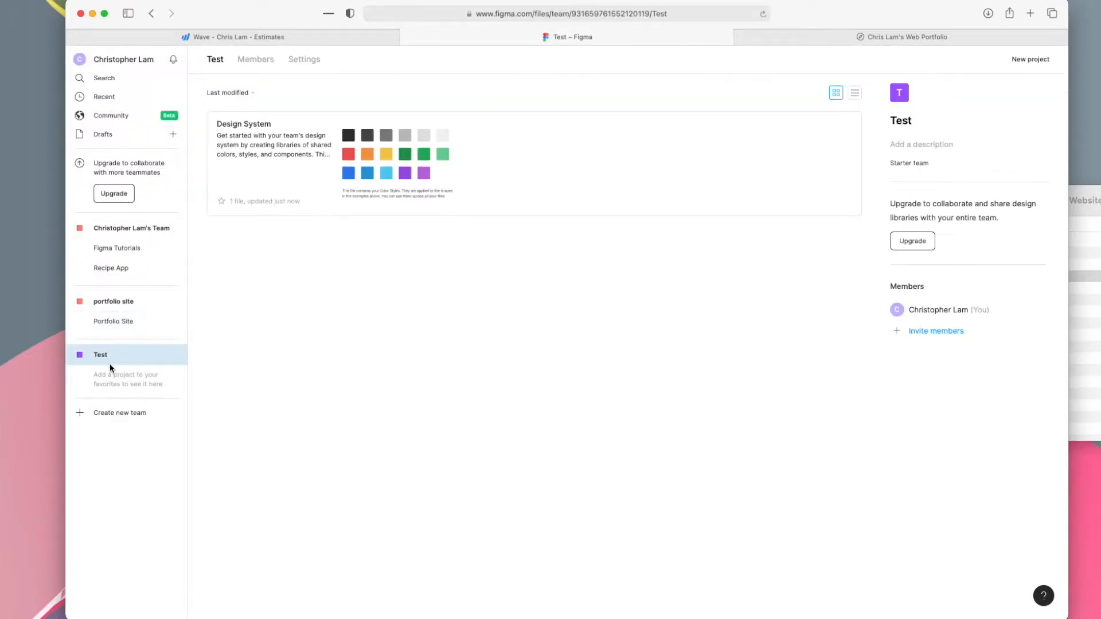
left_click(1031, 59)
type("Port")
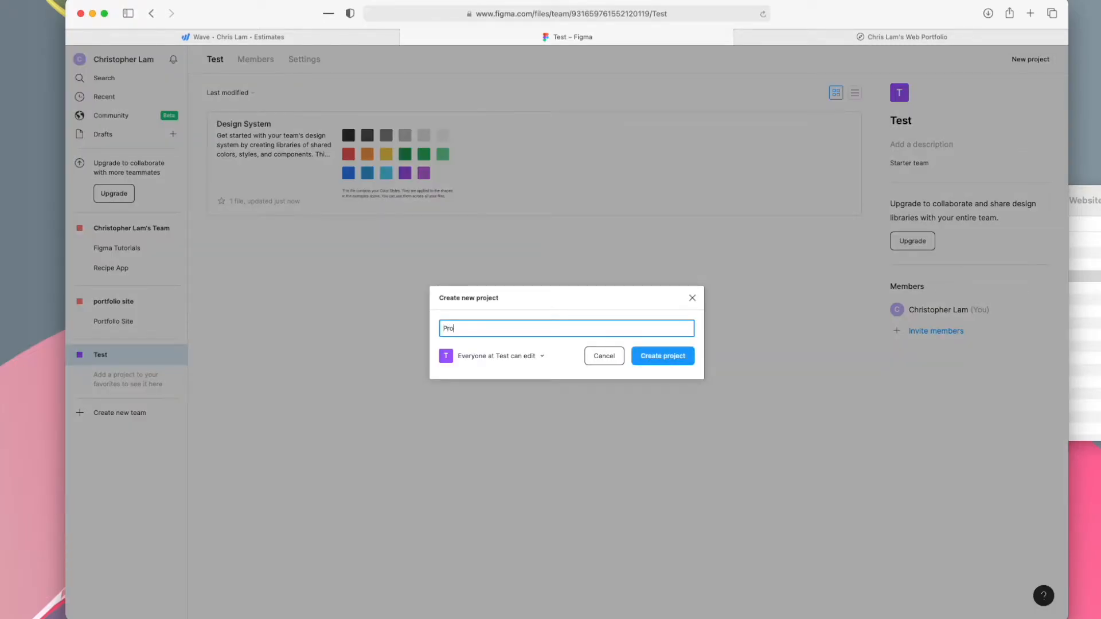
type("folio Site")
left_click(675, 351)
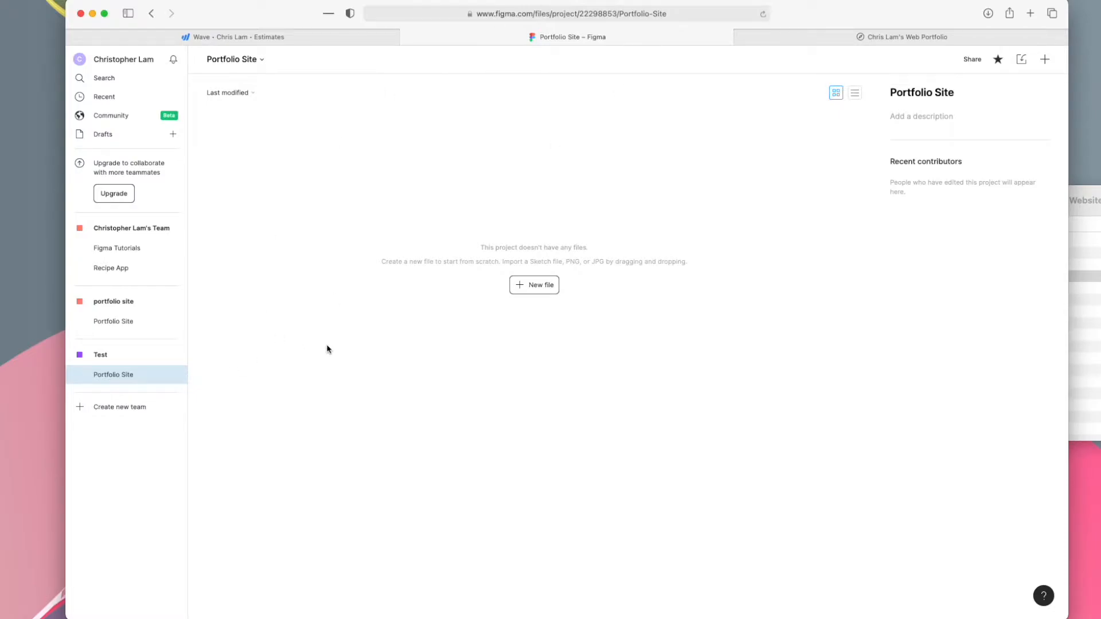
Create a new design file from the Blank canvas preset in the Test team's Portfolio Site project.
left_click(539, 293)
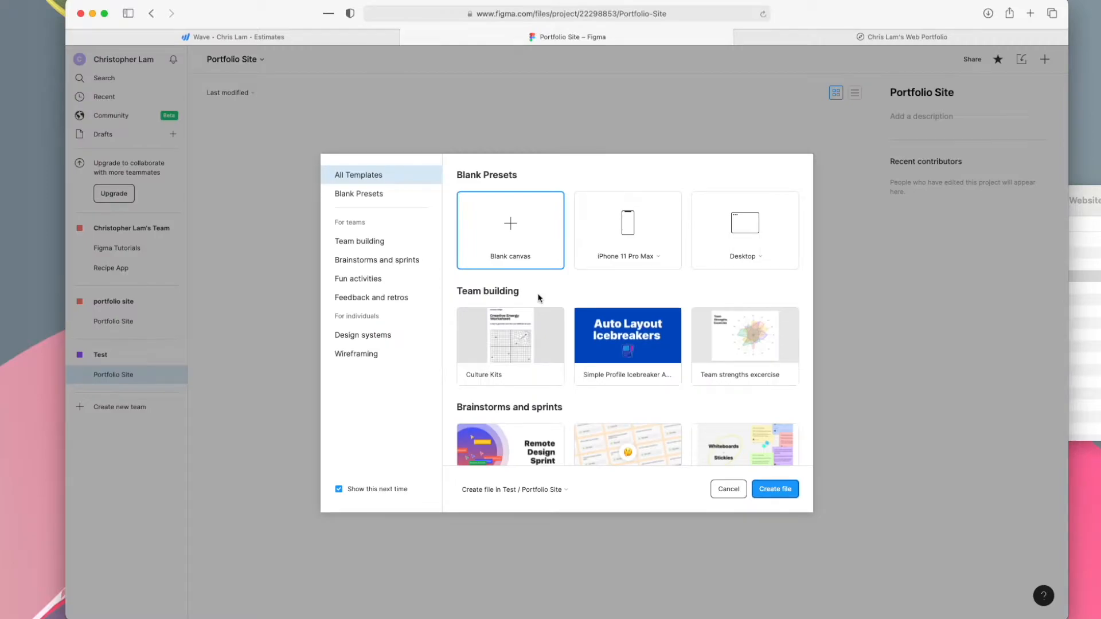
left_click(528, 241)
left_click(527, 241)
left_click(774, 489)
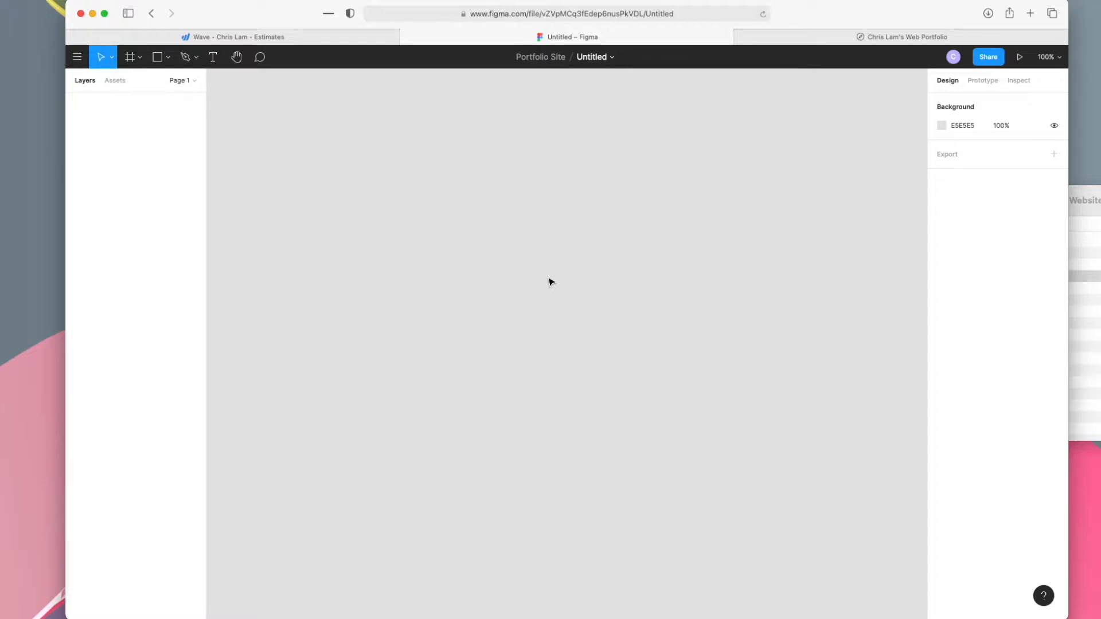
Add a MacBook Pro desktop frame of 1440 × 900 to the canvas and rename it Landing Page.
key("f")
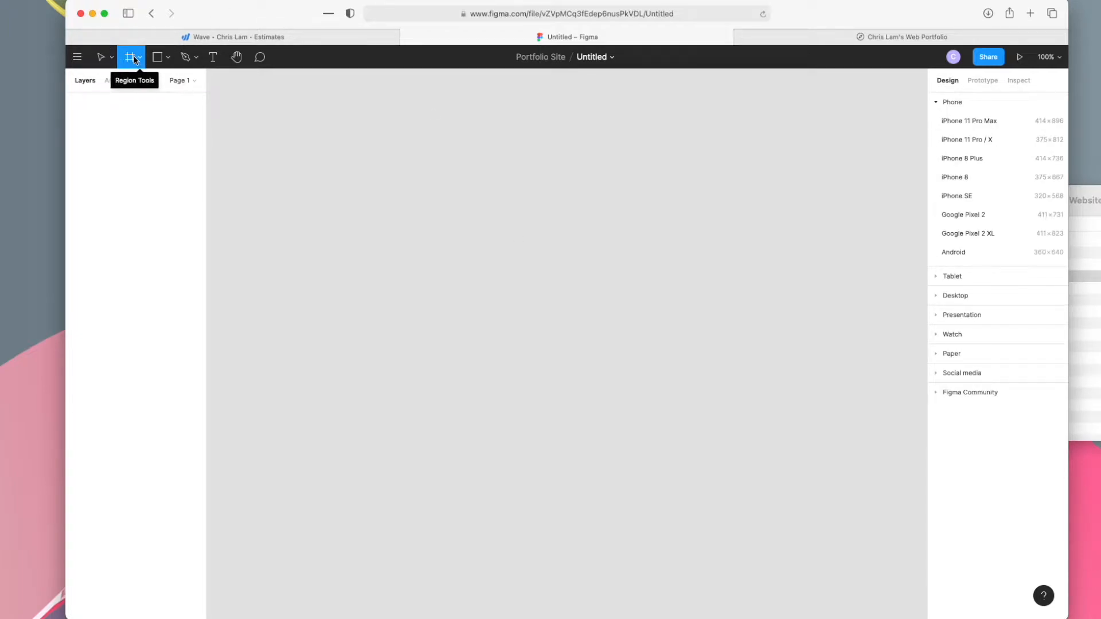
left_click(965, 298)
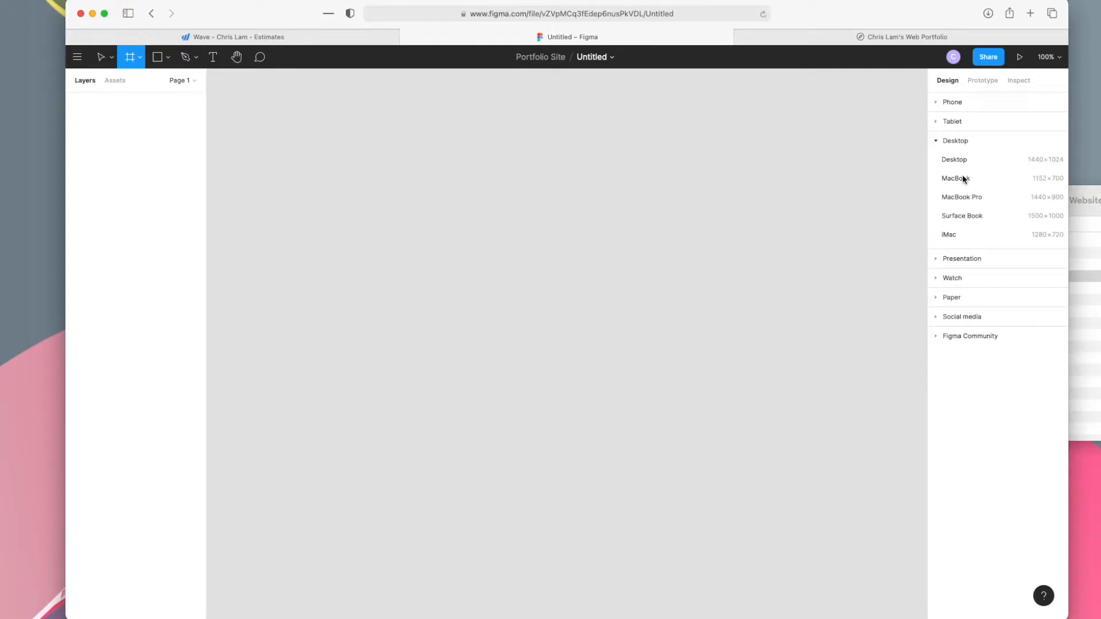
left_click(962, 198)
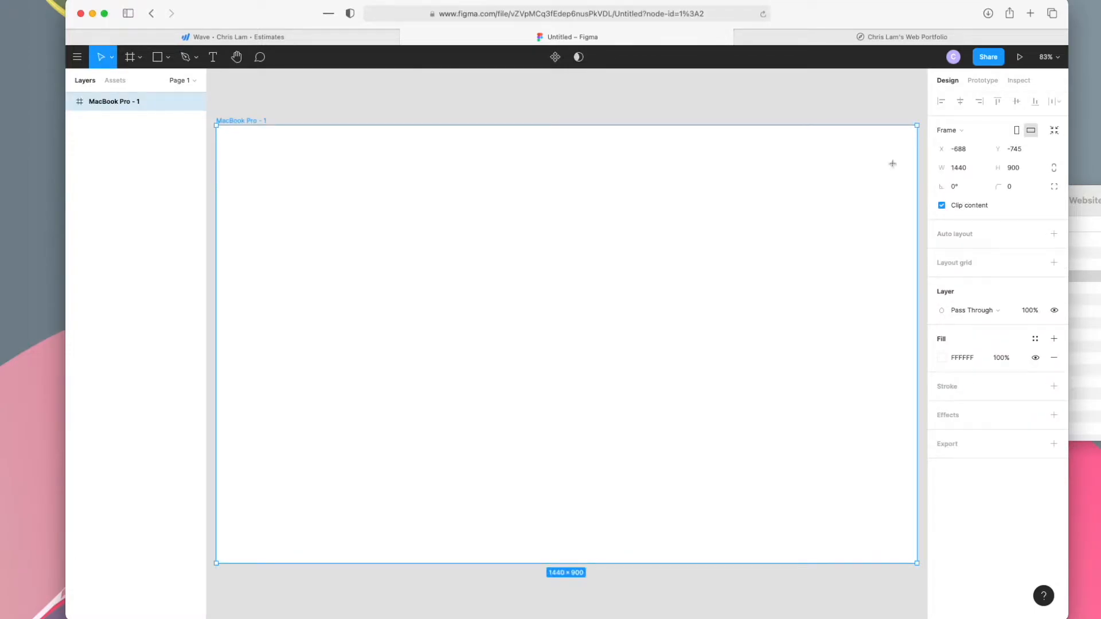
double_click(96, 105)
type("Landing Page")
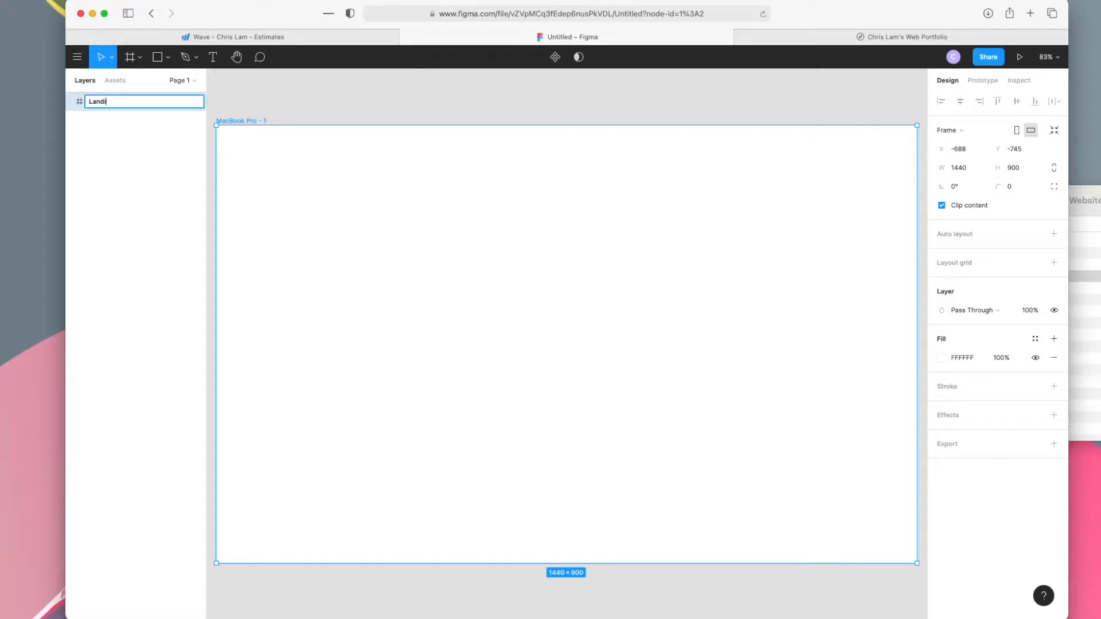
key("Return")
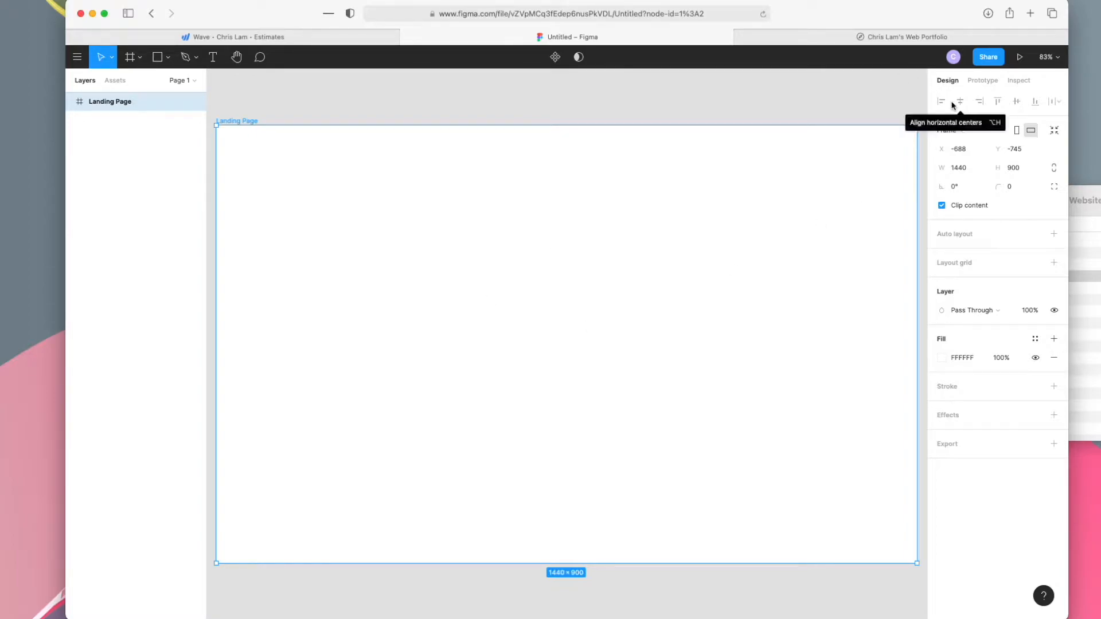
Add a layout grid to the Landing Page frame, change it to Columns and set the count to 12.
left_click(955, 264)
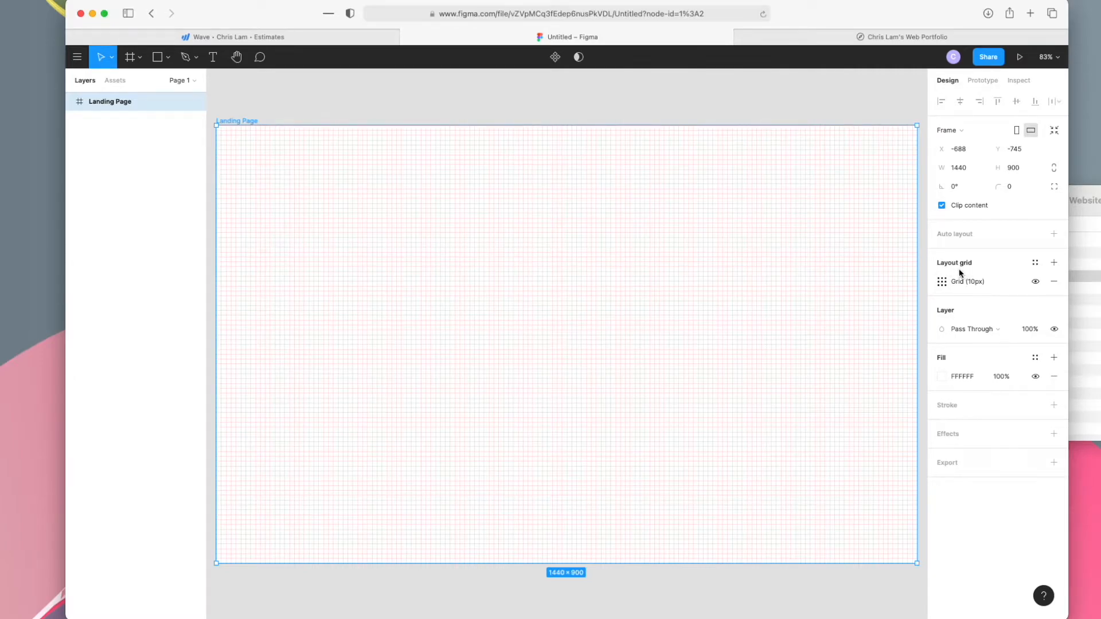
left_click(942, 283)
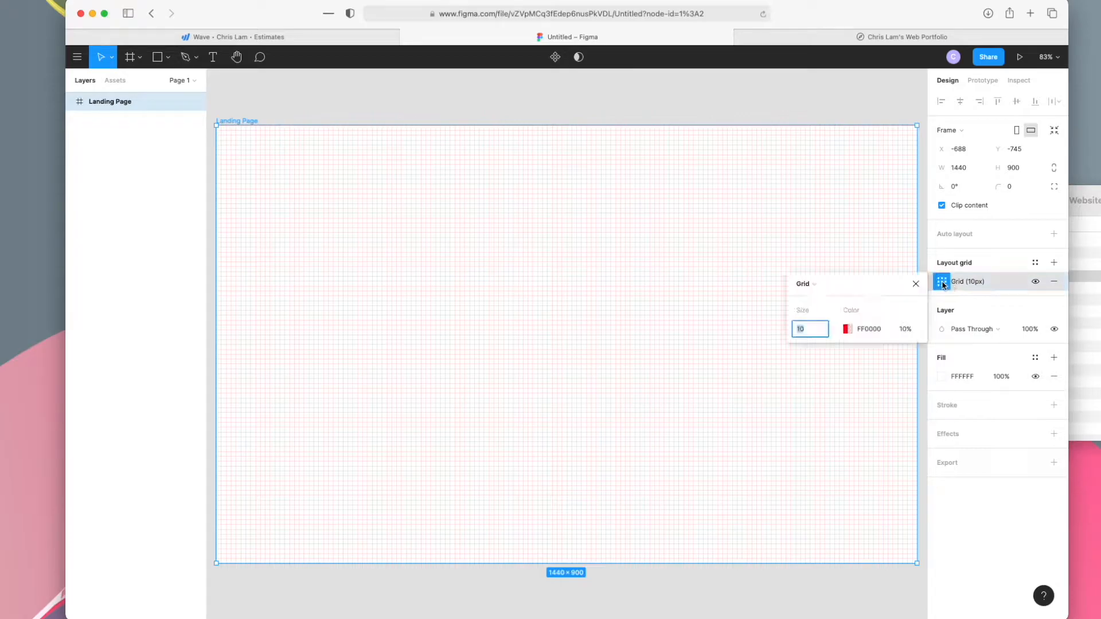
left_click(818, 285)
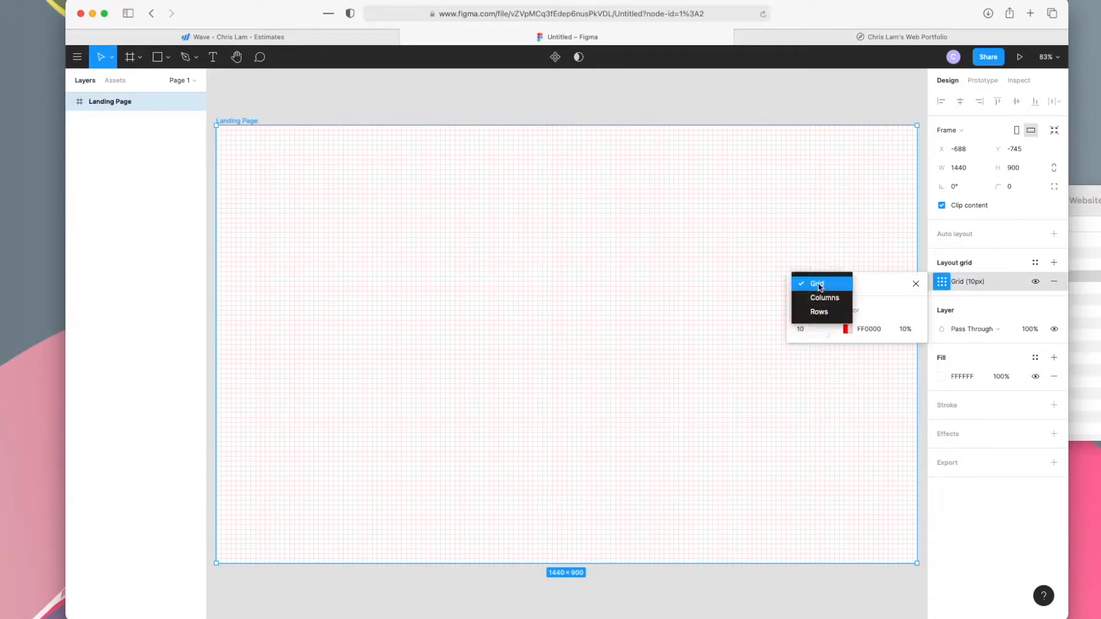
left_click(819, 298)
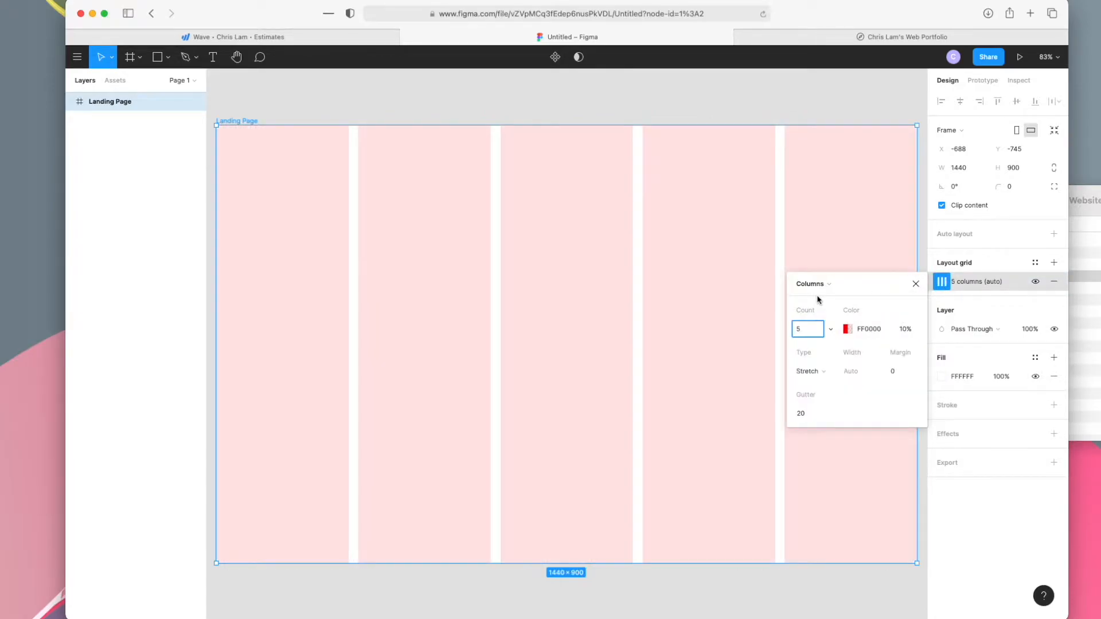
left_click(830, 329)
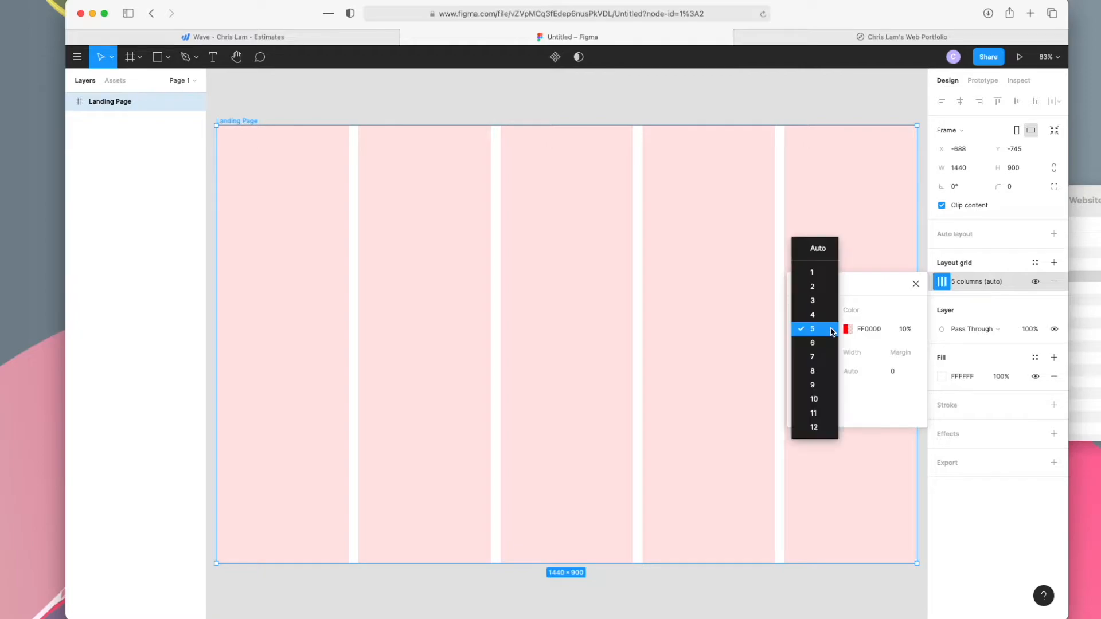
left_click(815, 427)
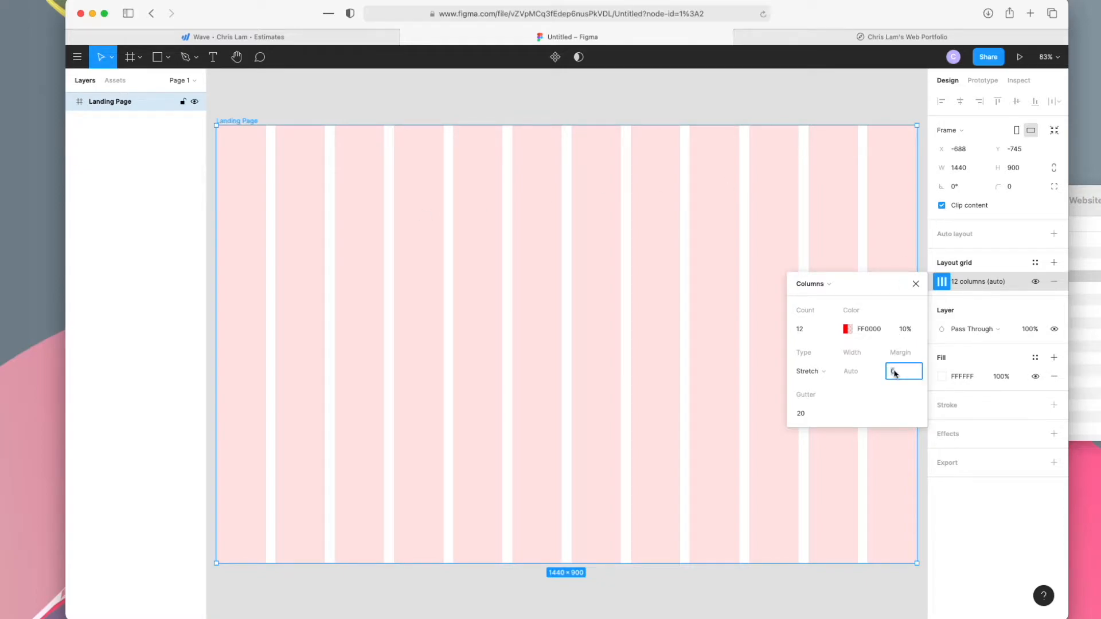
Set both the margin and the gutter of the Landing Page column grid to 16.
type("16")
left_click(806, 414)
type("1")
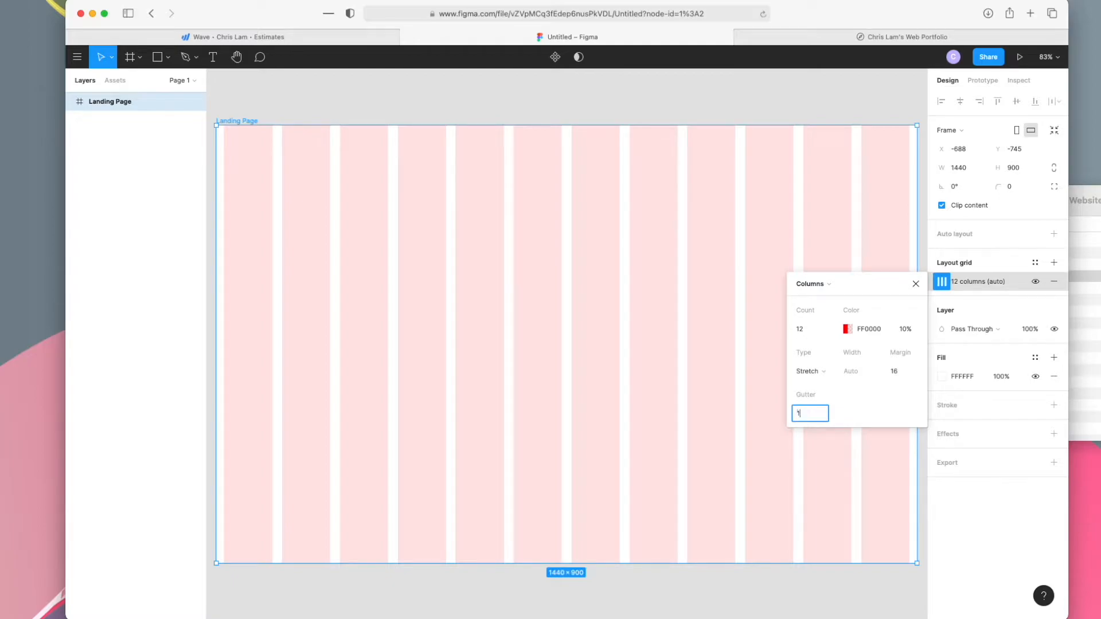
left_click(886, 239)
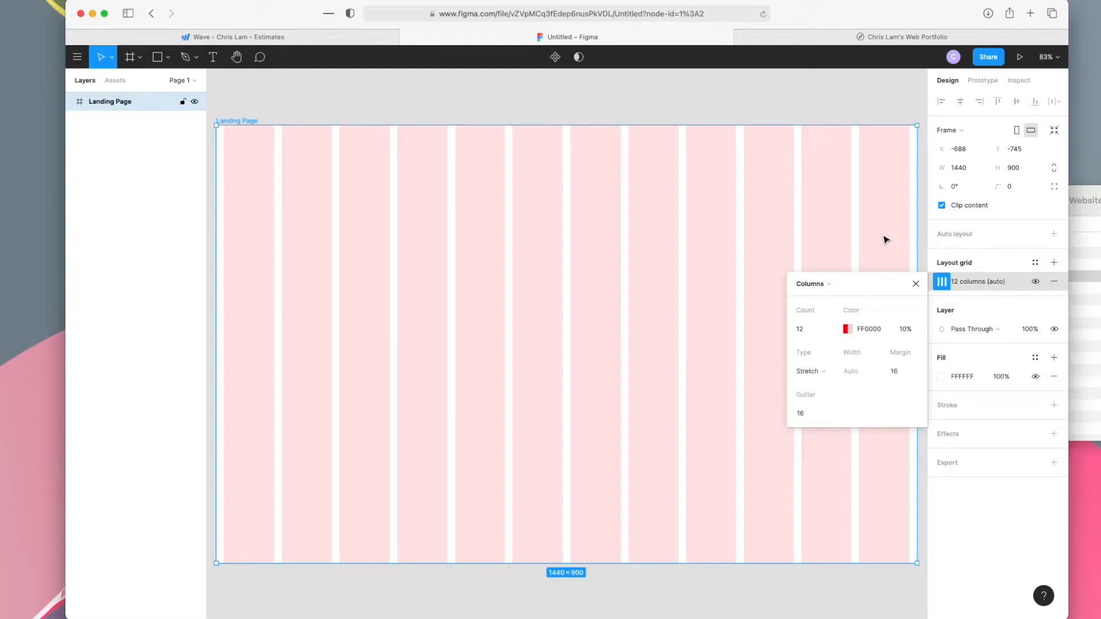
Close the layout grid settings and review the portfolio content in index.html from the My First Website folder, returning to the Figma file.
left_click(916, 284)
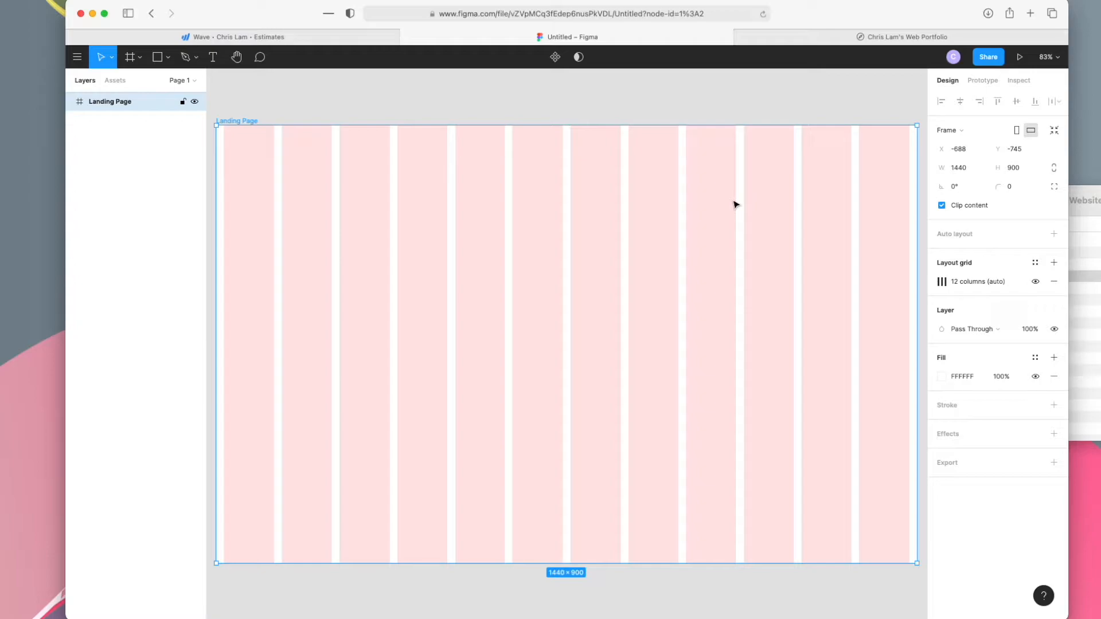
left_click(1090, 200)
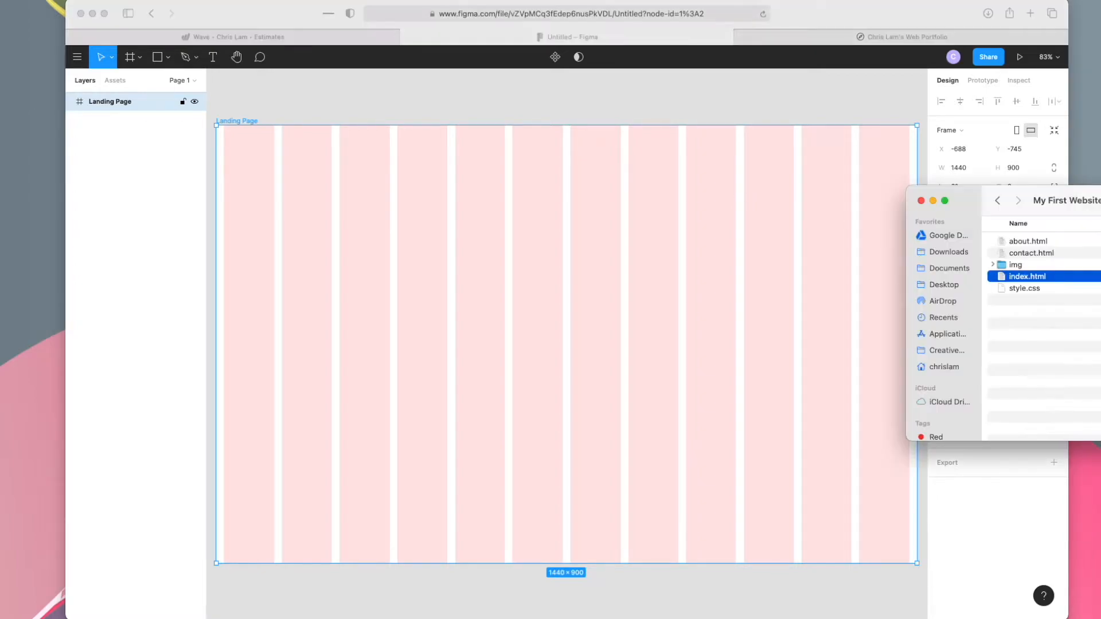
double_click(1027, 277)
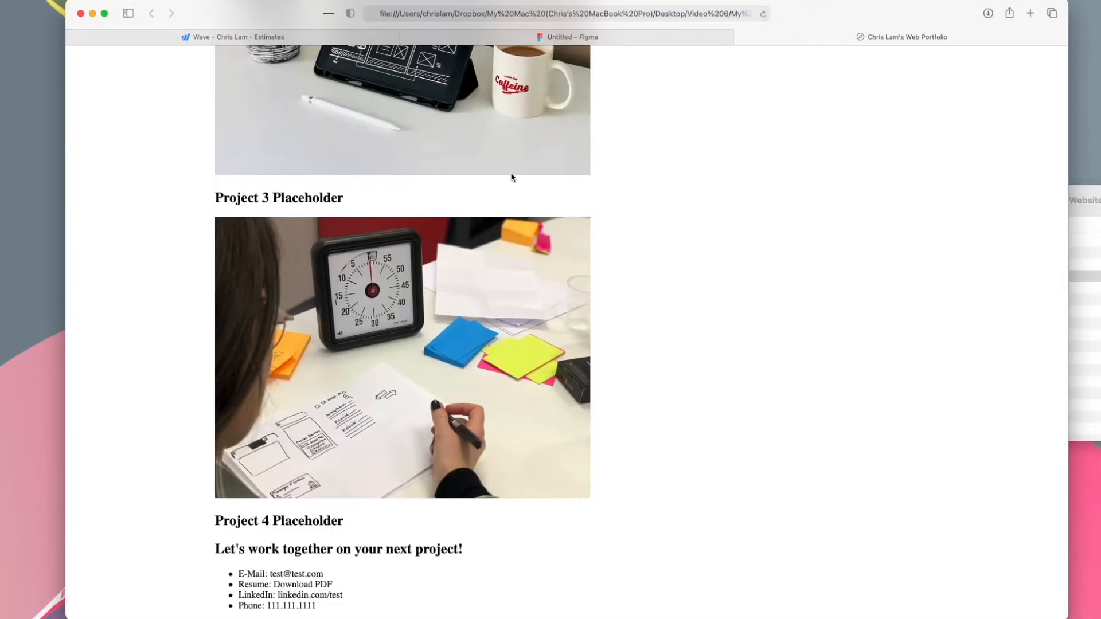
scroll(513, 178, "up", 3)
scroll(512, 172, "down", 15)
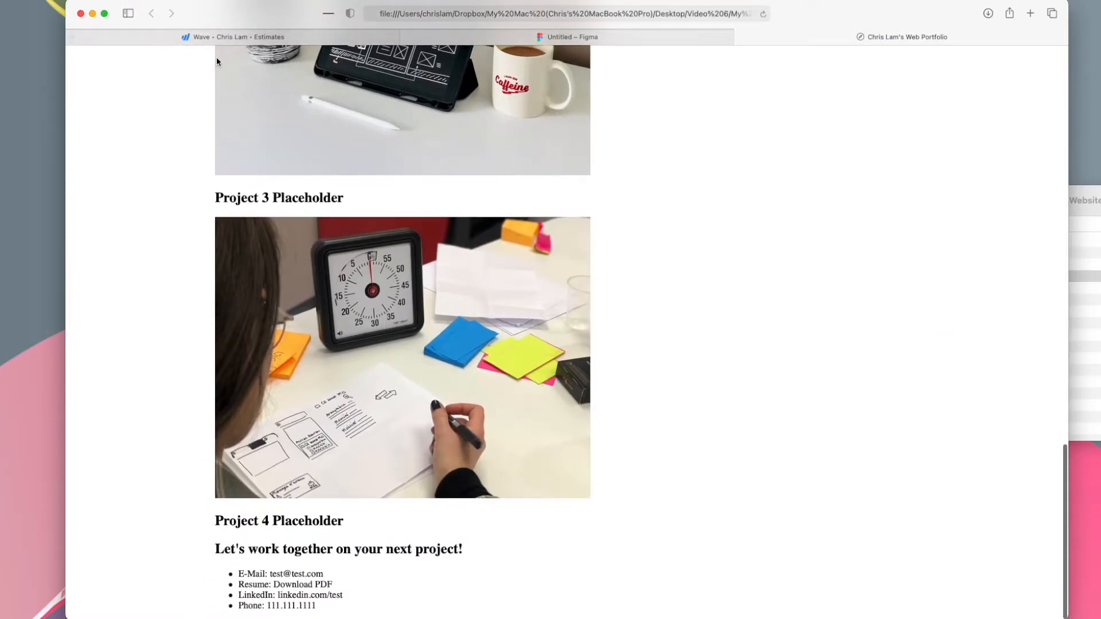
left_click(498, 40)
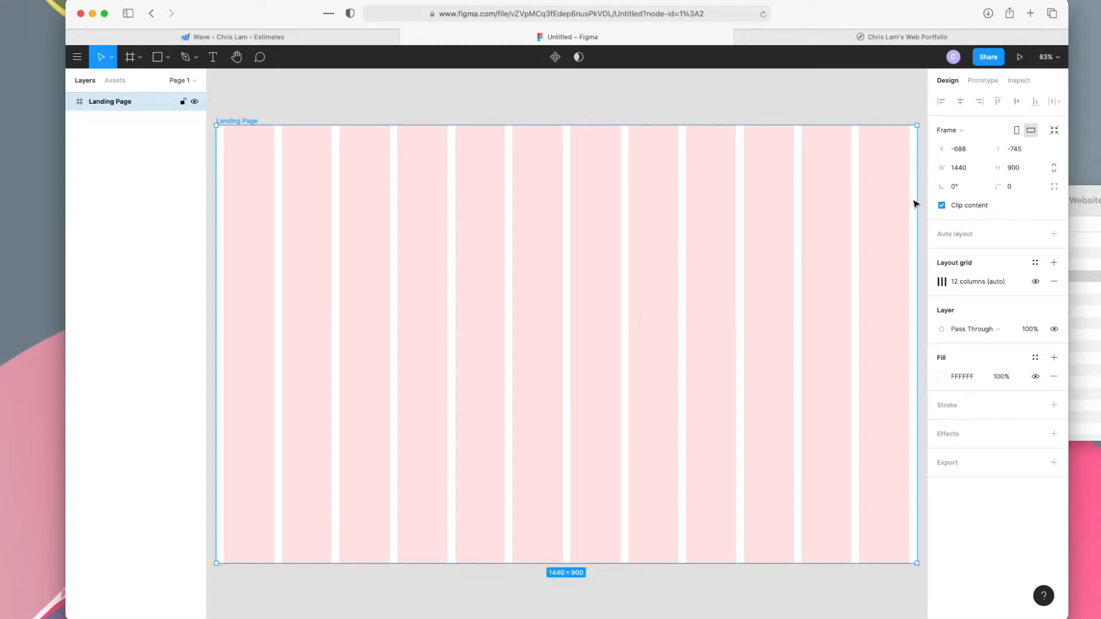
Set the Landing Page frame's height to 1800.
left_click(1013, 169)
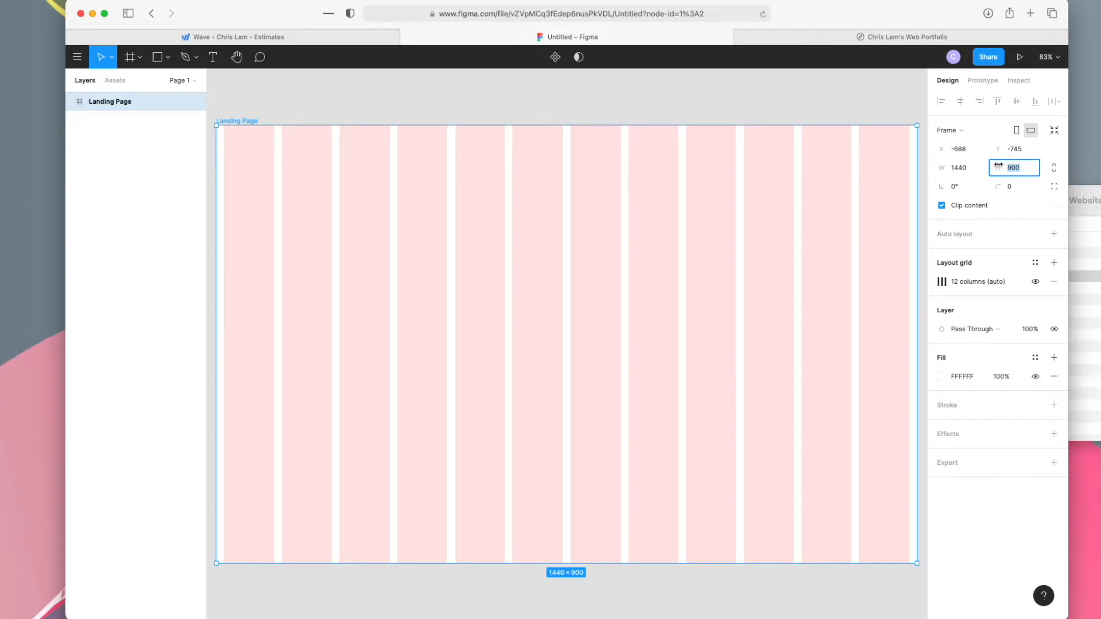
type("1800")
key("Return")
scroll(614, 287, "down", 10)
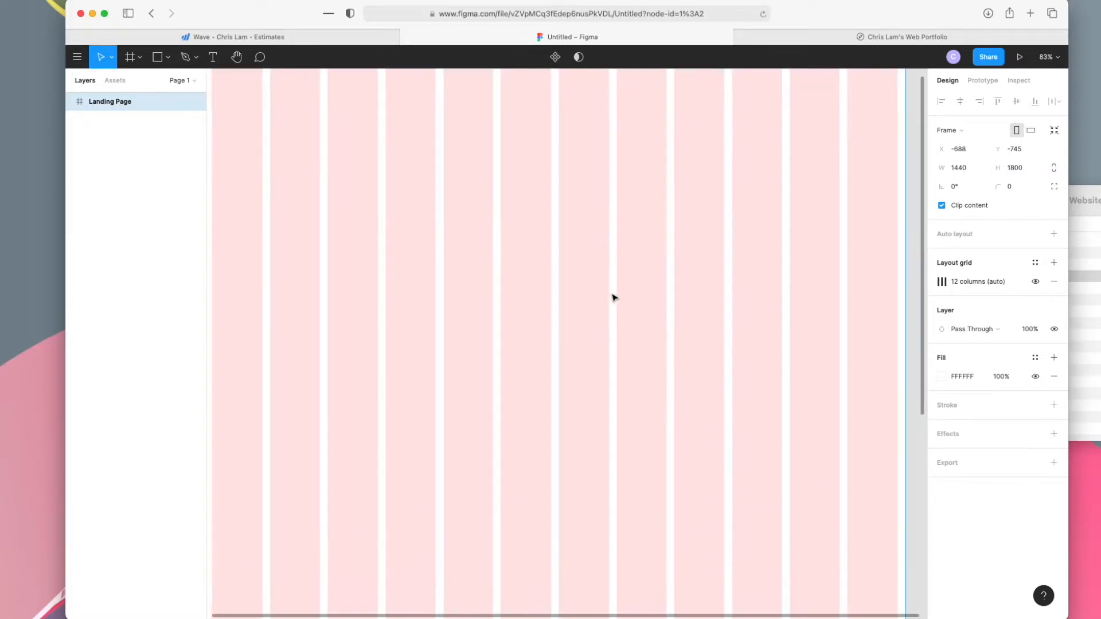
scroll(614, 298, "up", 15)
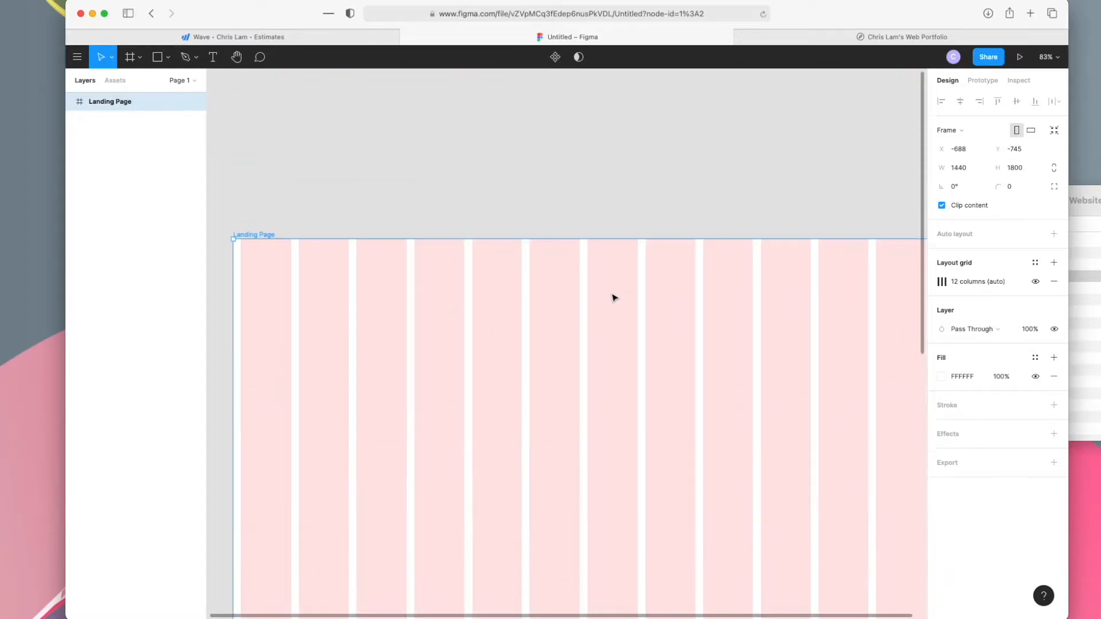
scroll(614, 298, "down", 5, "ctrl")
scroll(614, 298, "down", 6)
scroll(615, 298, "up", 3)
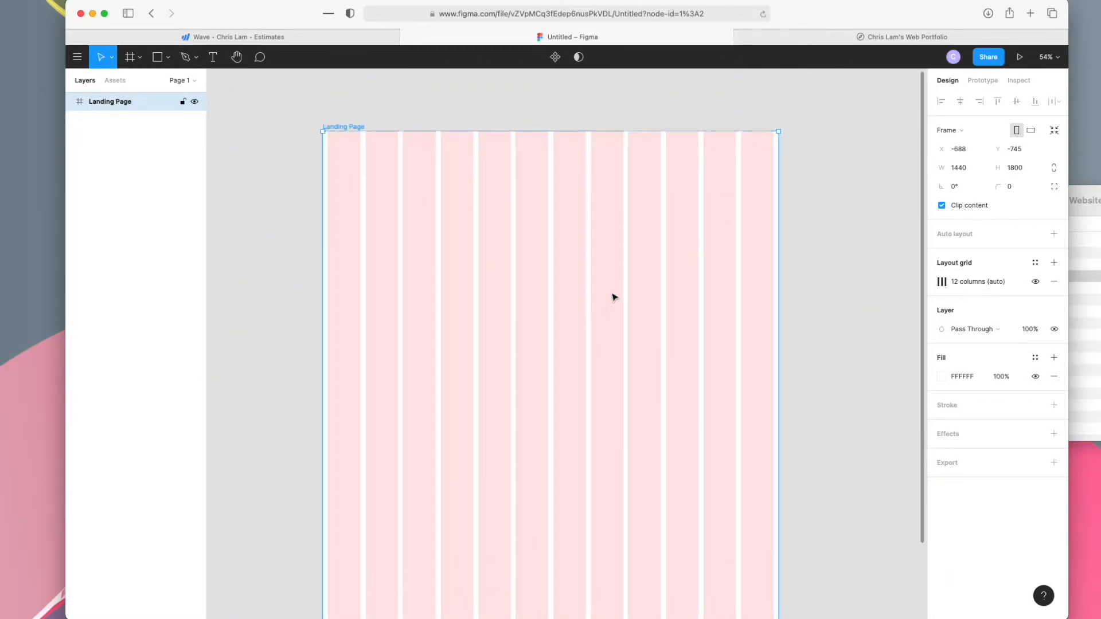
scroll(614, 299, "up", 3, "ctrl")
scroll(615, 298, "up", 2)
scroll(614, 298, "left", 2)
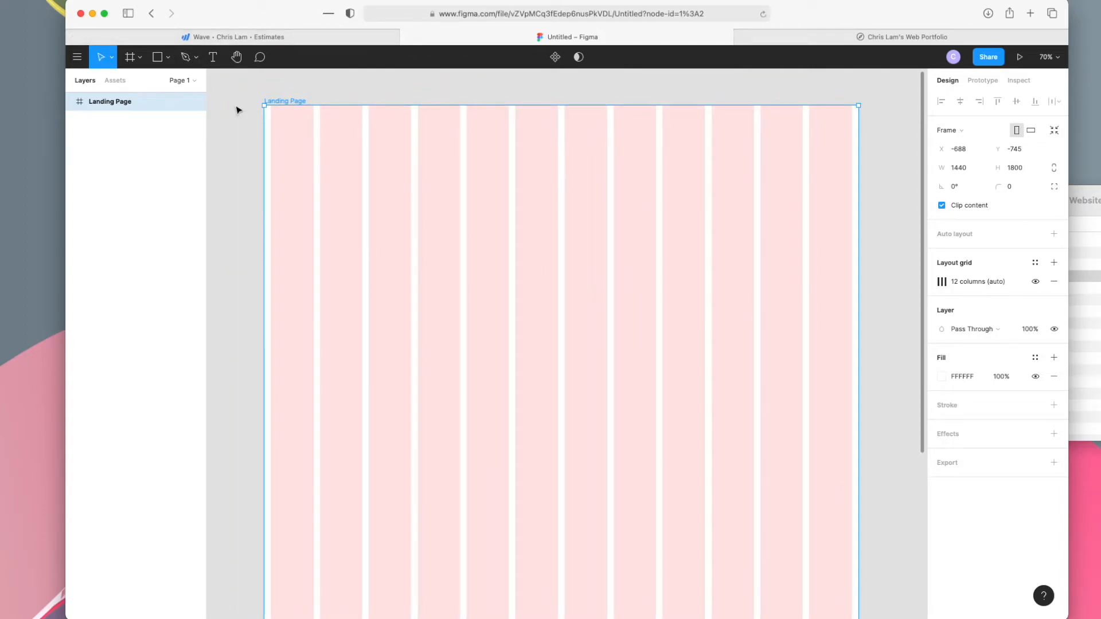
Draw a header rectangle about 1440 × 130 across the full width of the Landing Page frame's upper edge.
key("r")
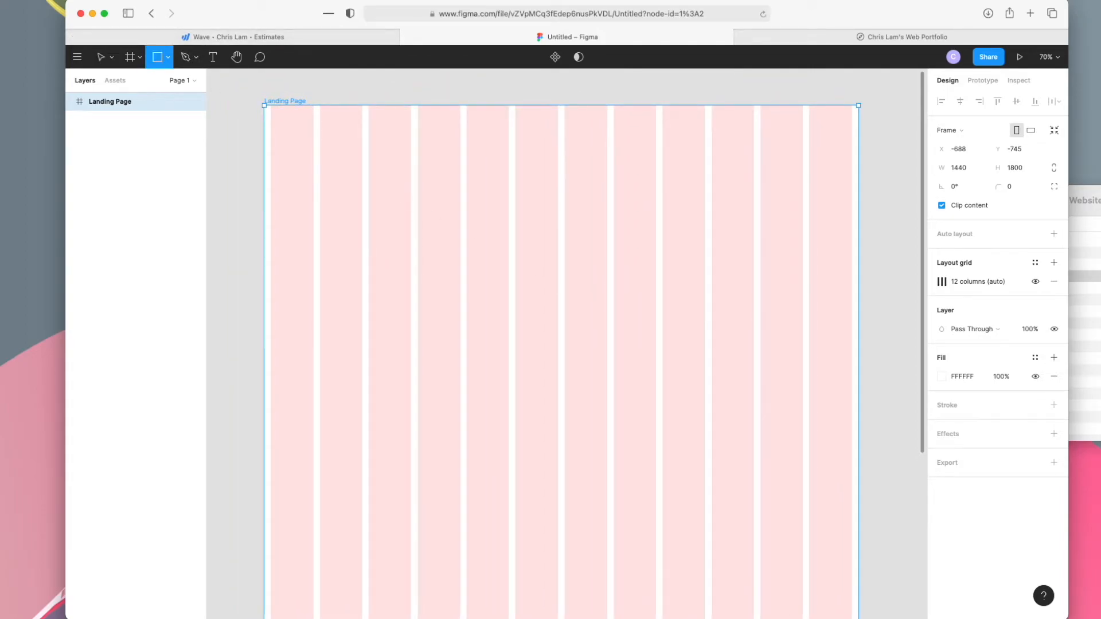
left_click(165, 58)
left_click(159, 87)
left_click_drag(265, 106, 328, 143)
left_click_drag(411, 193, 857, 160)
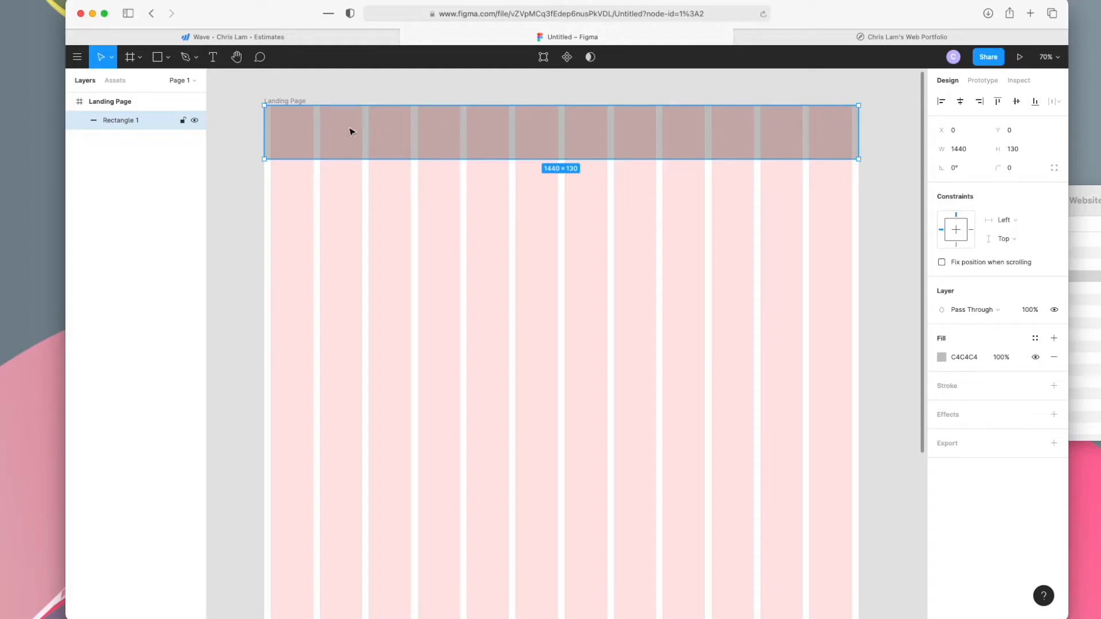
Add the text "Logo Goes here" near the header's left end, fitting it on one line in a box about 279 × 40.
left_click(211, 58)
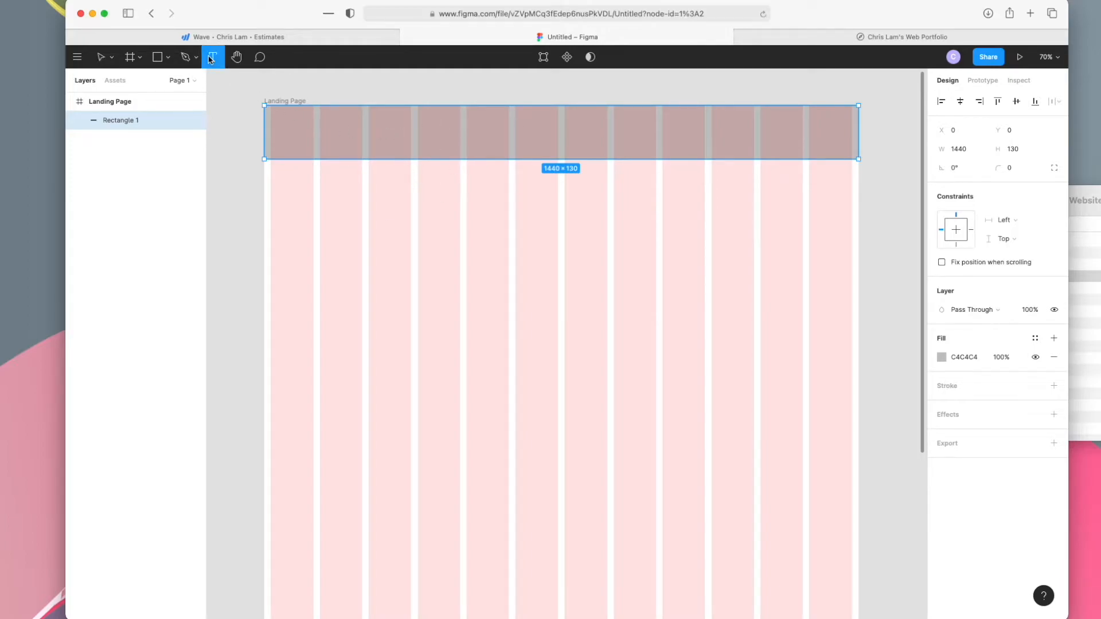
left_click_drag(287, 121, 370, 145)
type("Logo")
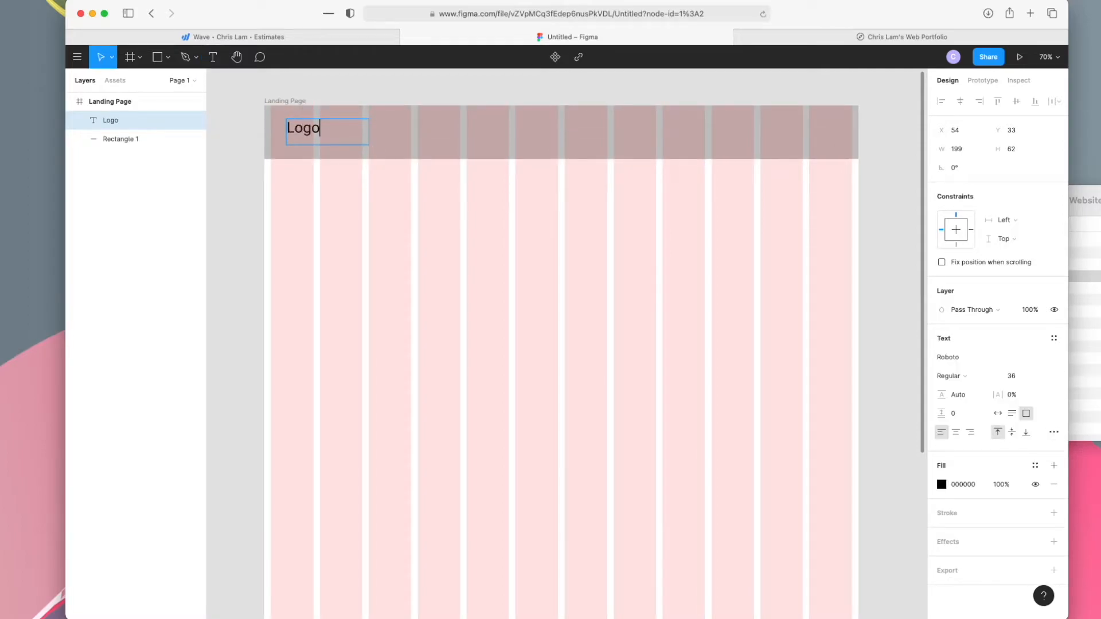
type(" Goes here")
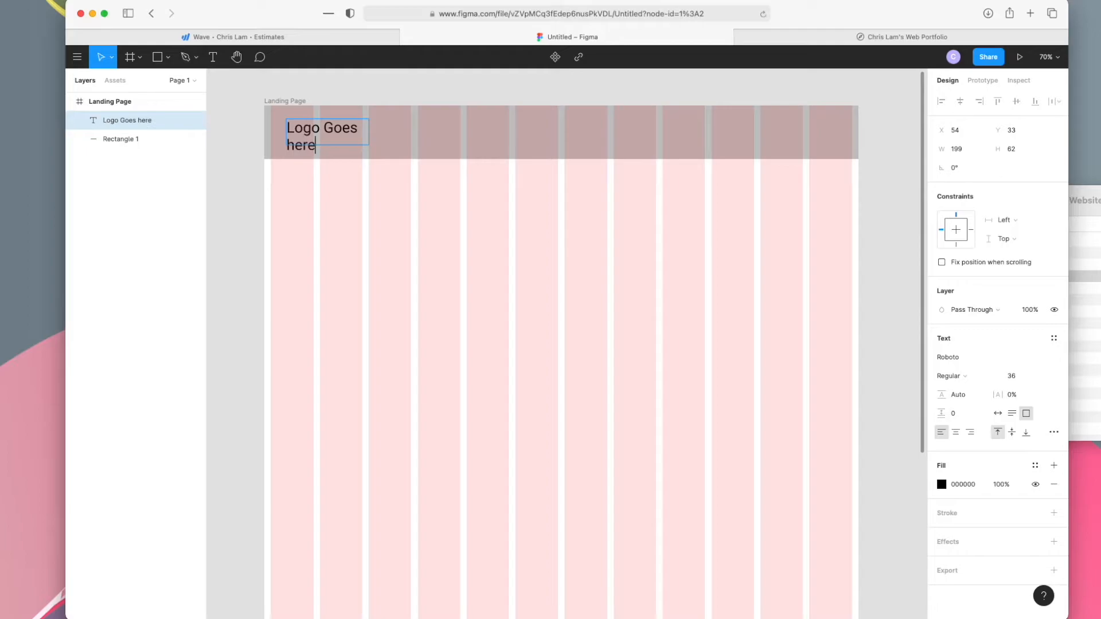
key("Escape")
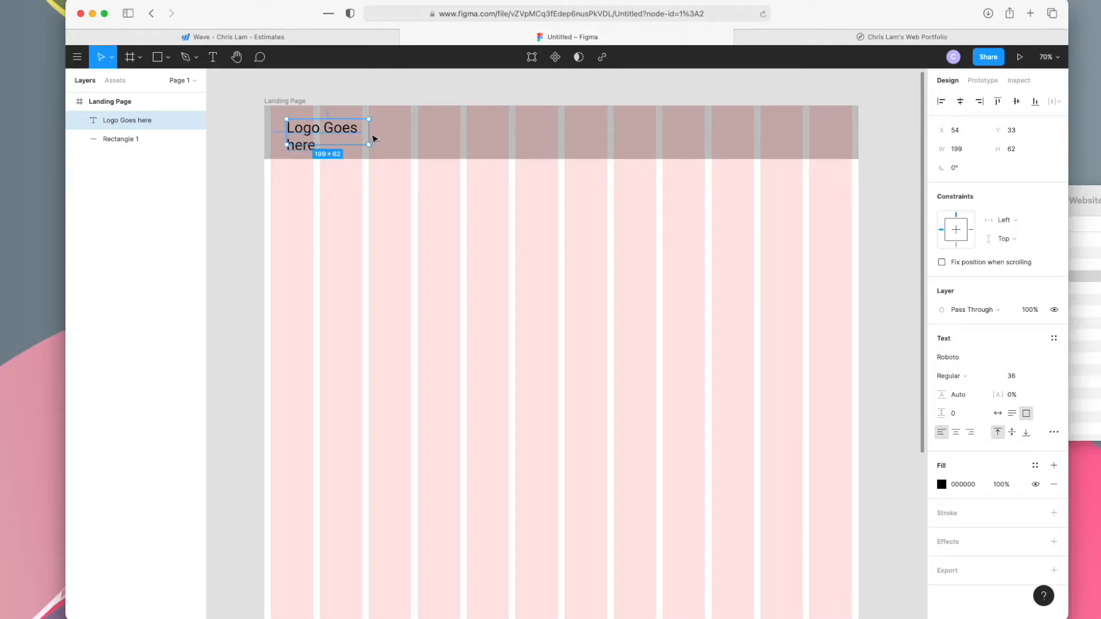
double_click(369, 139)
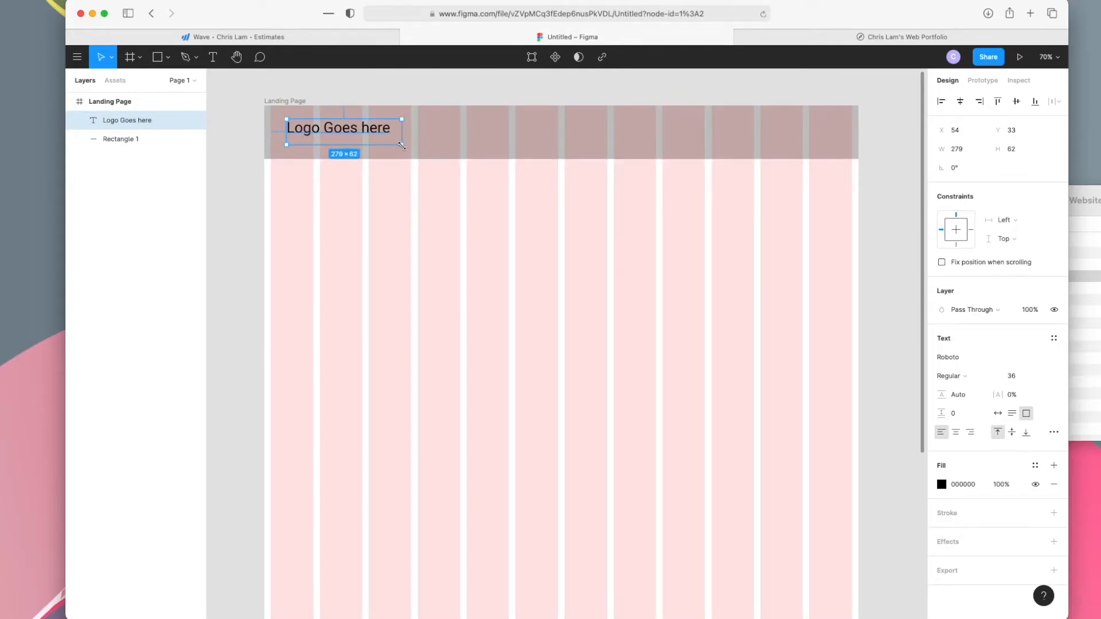
left_click_drag(359, 131, 349, 128)
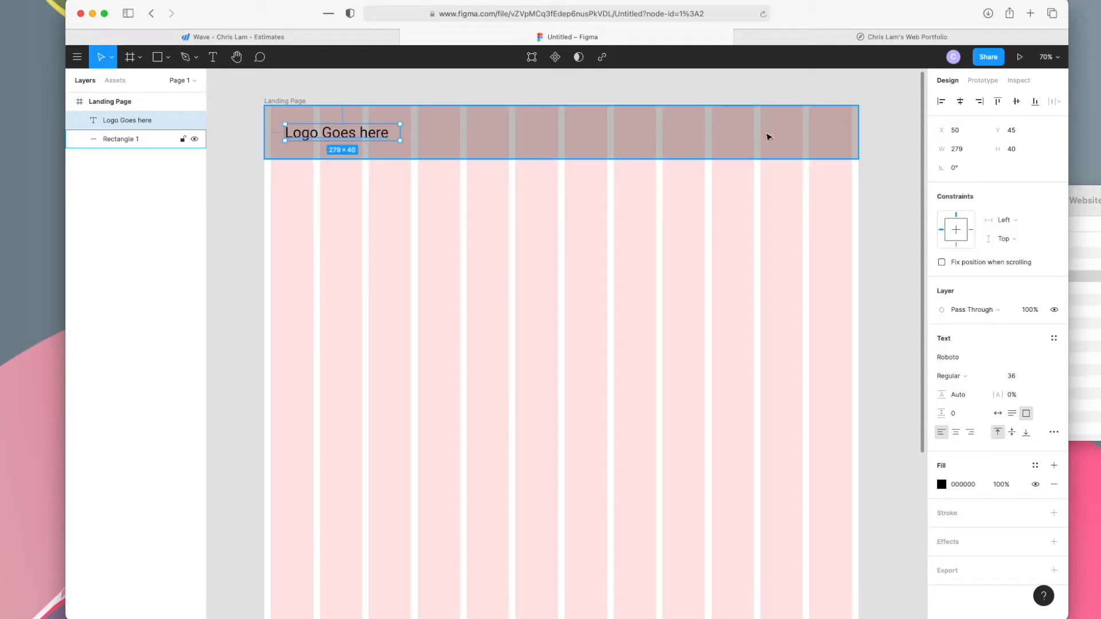
Add a text box about 459 × 51 at the header's right end reading "About Me Portfolio Contact".
left_click(683, 141)
key("t")
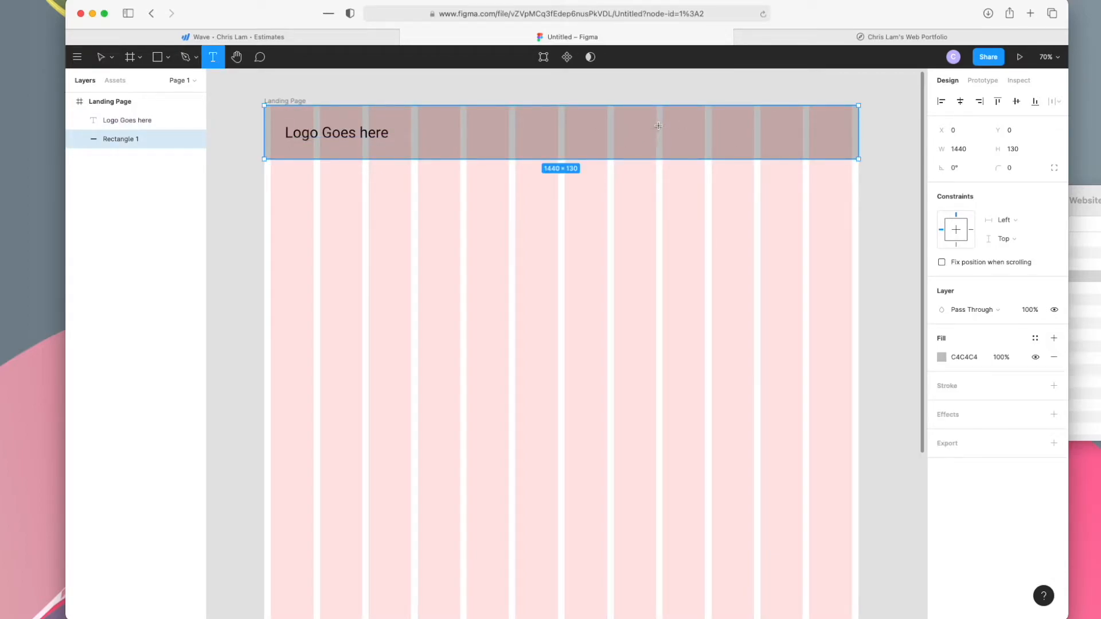
left_click_drag(663, 125, 851, 147)
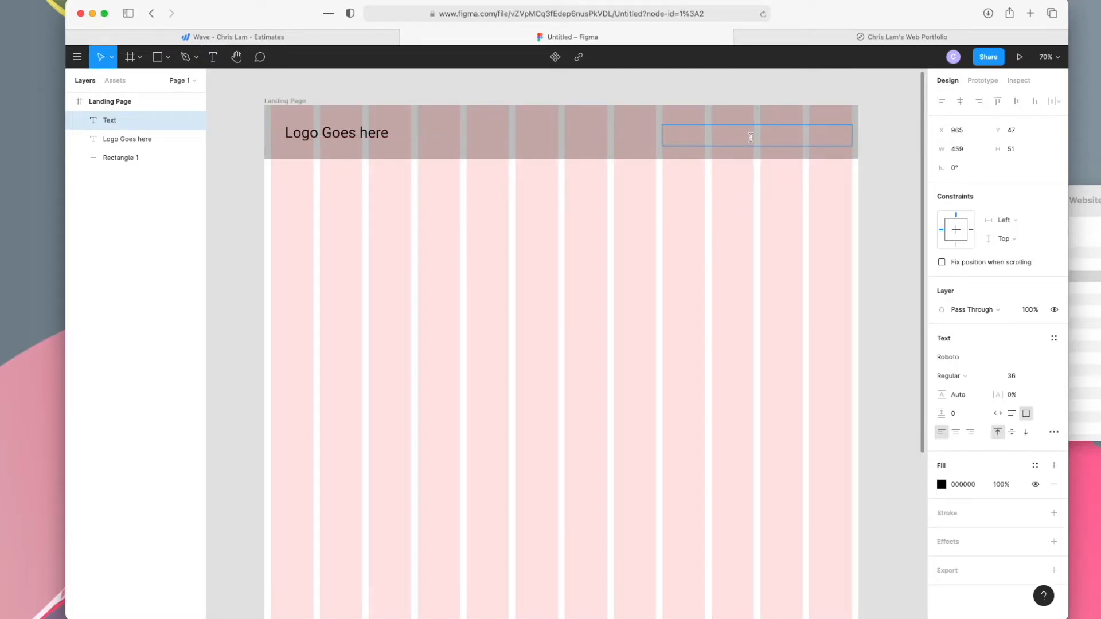
type("A")
key("BackSpace")
type("About Me ")
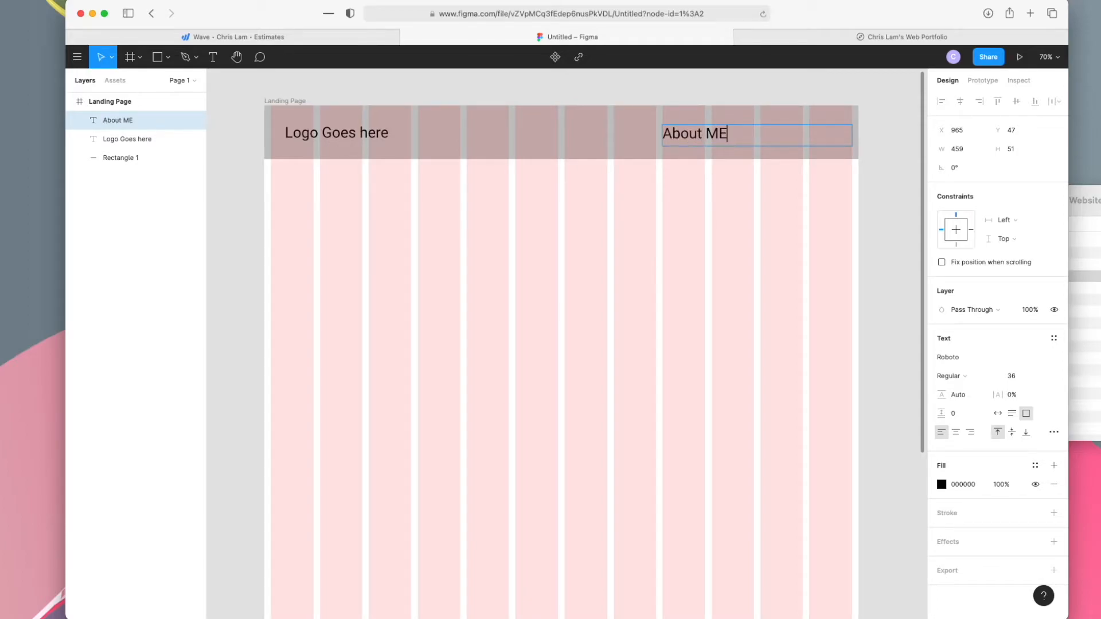
type("Portfolio Contact")
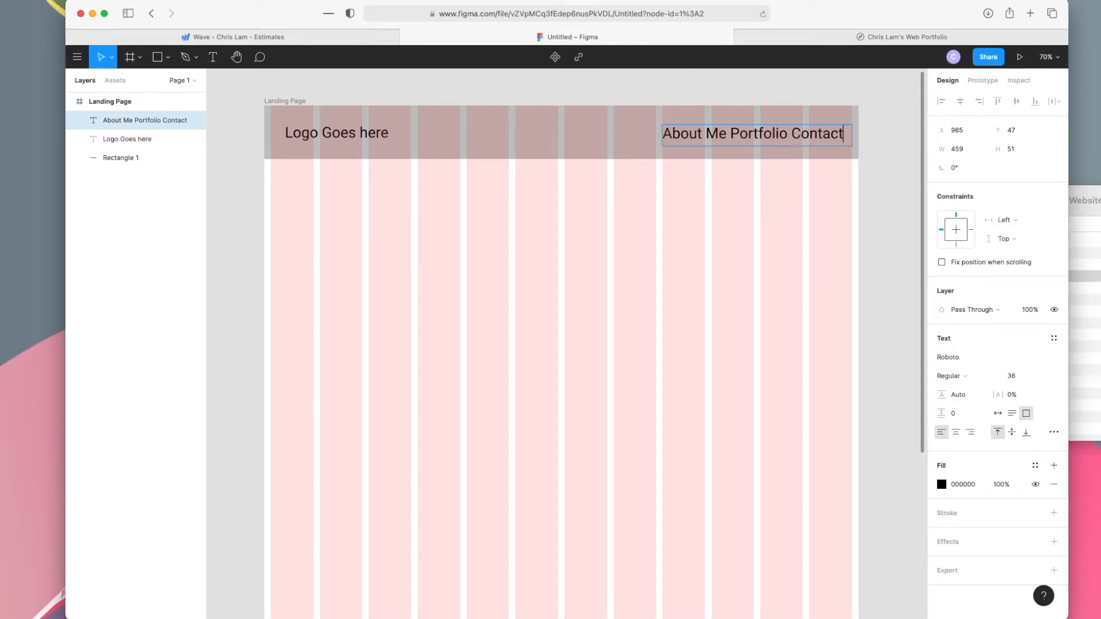
key("Escape")
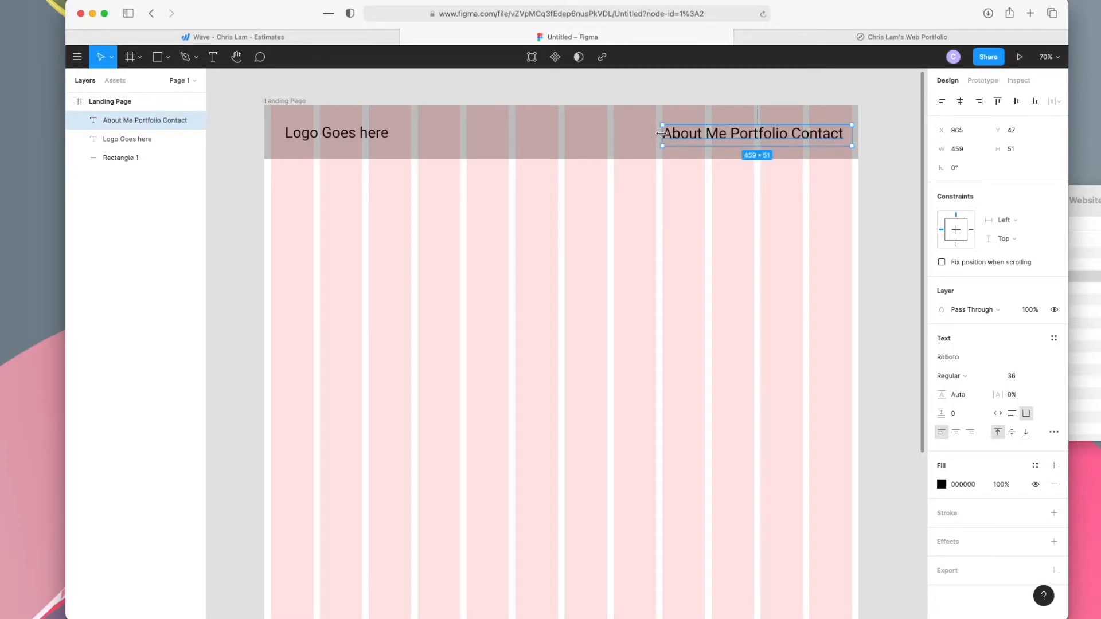
Widen the navigation text box to about 577 and insert wide spacing between About Me, Portfolio and Contact.
left_click_drag(659, 134, 612, 134)
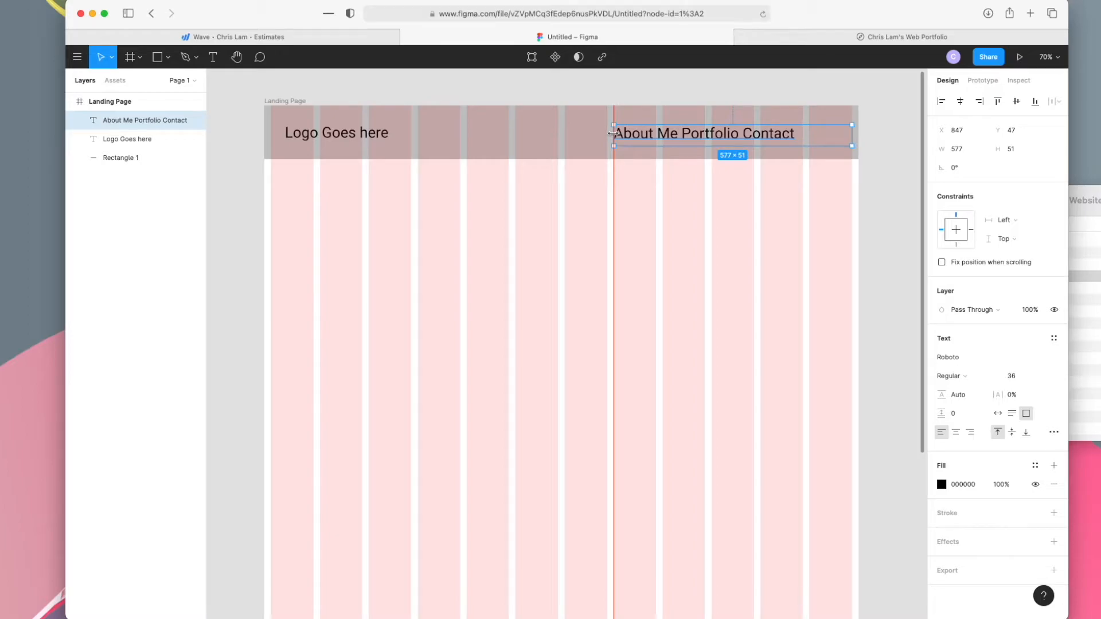
double_click(683, 131)
key("Left")
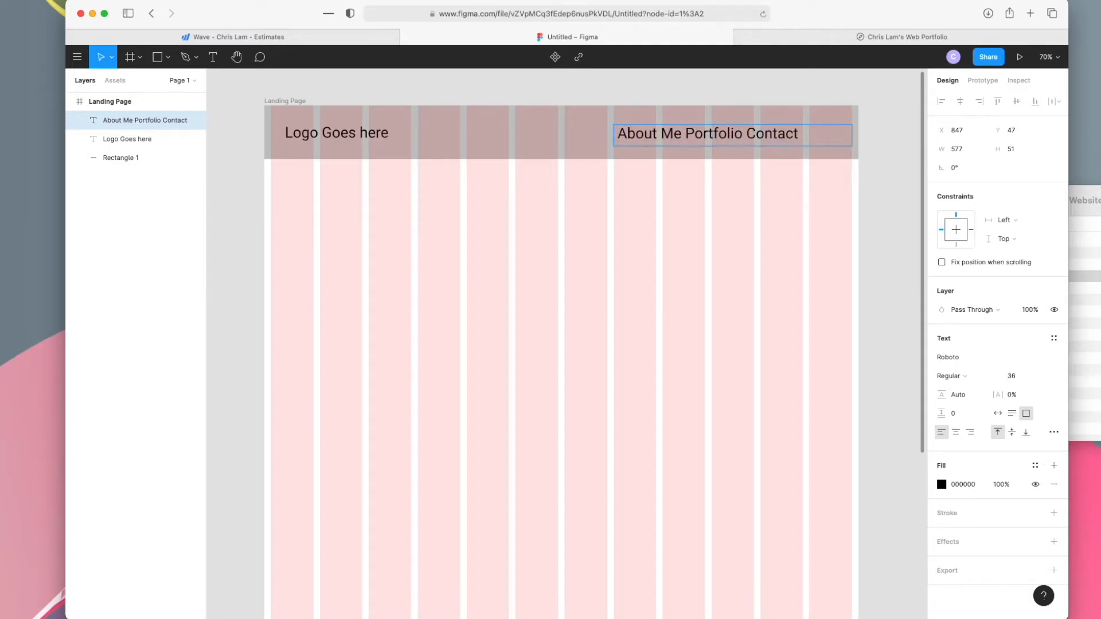
left_click(681, 133)
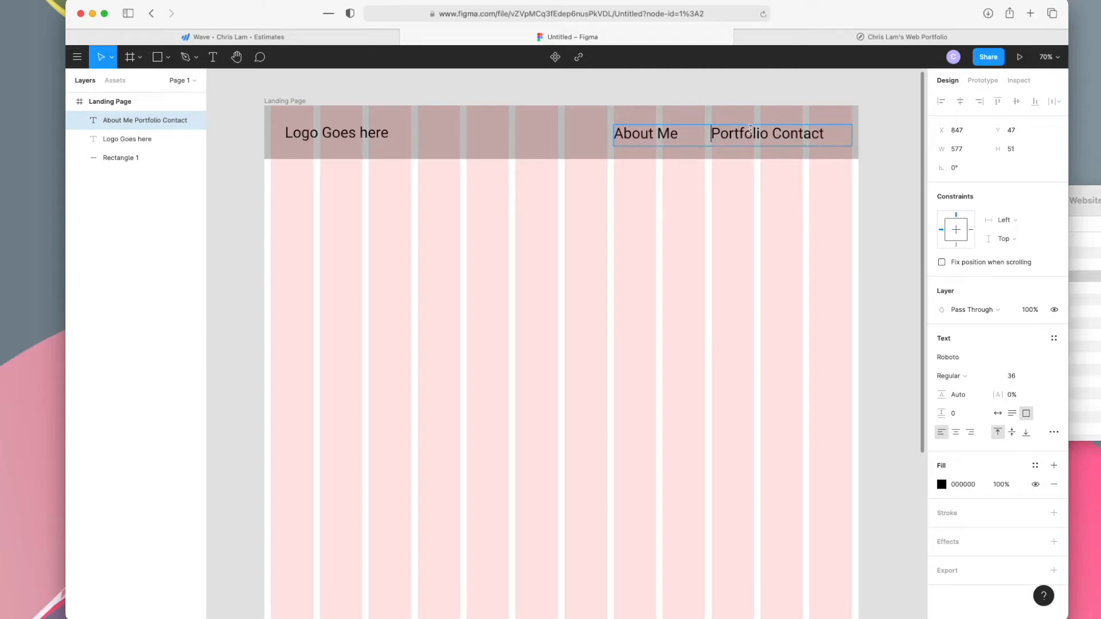
left_click(774, 134)
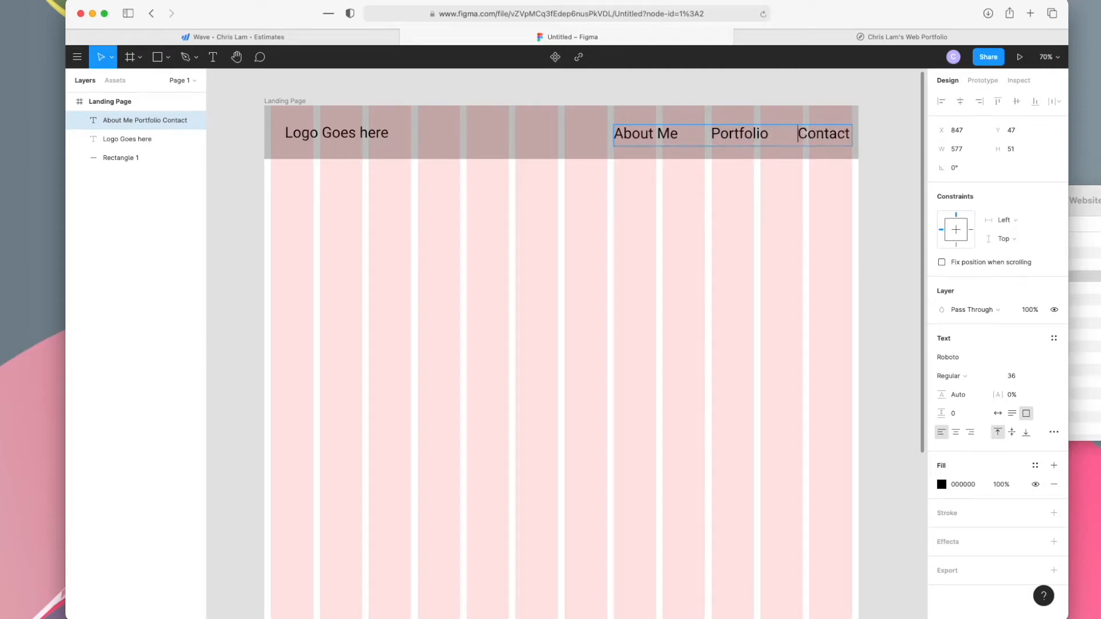
key("Escape")
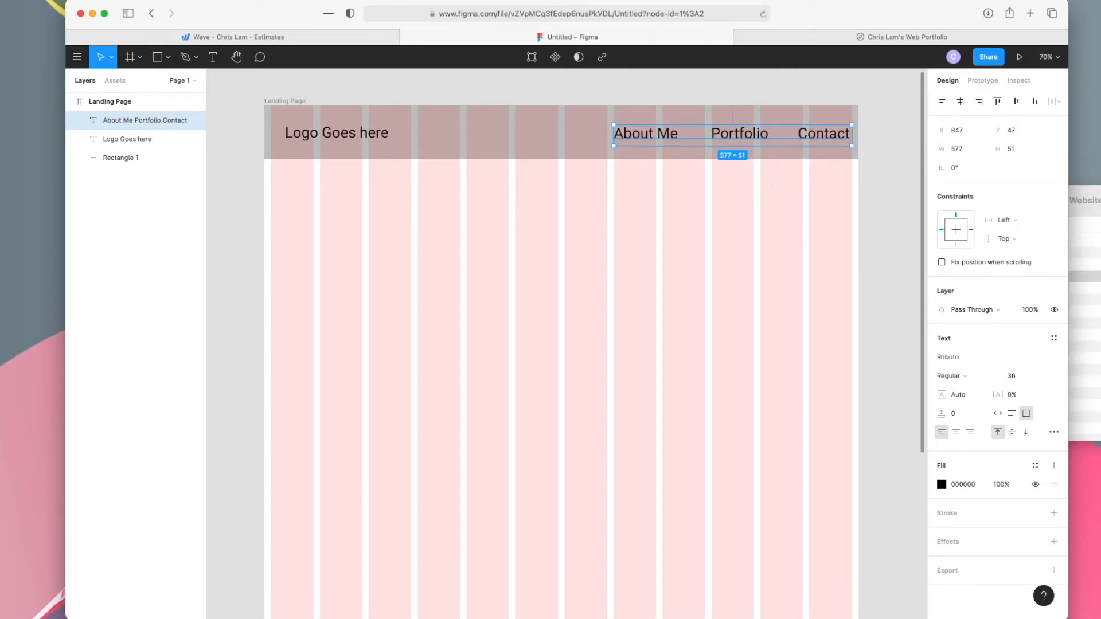
Set the navigation text's font size to 18.
left_click(1043, 377)
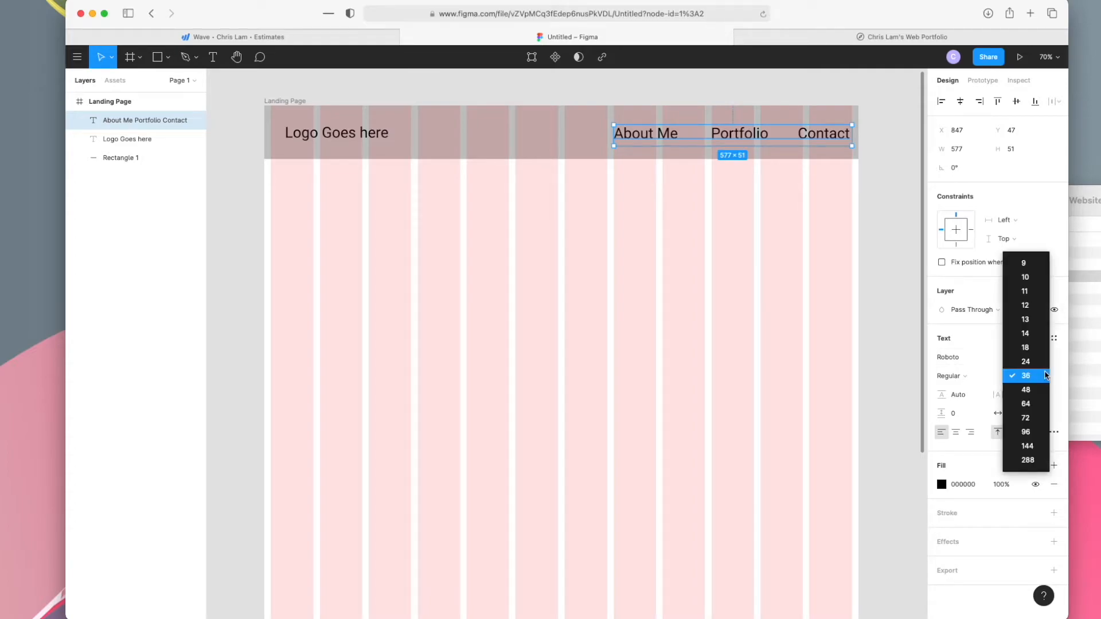
left_click(1026, 348)
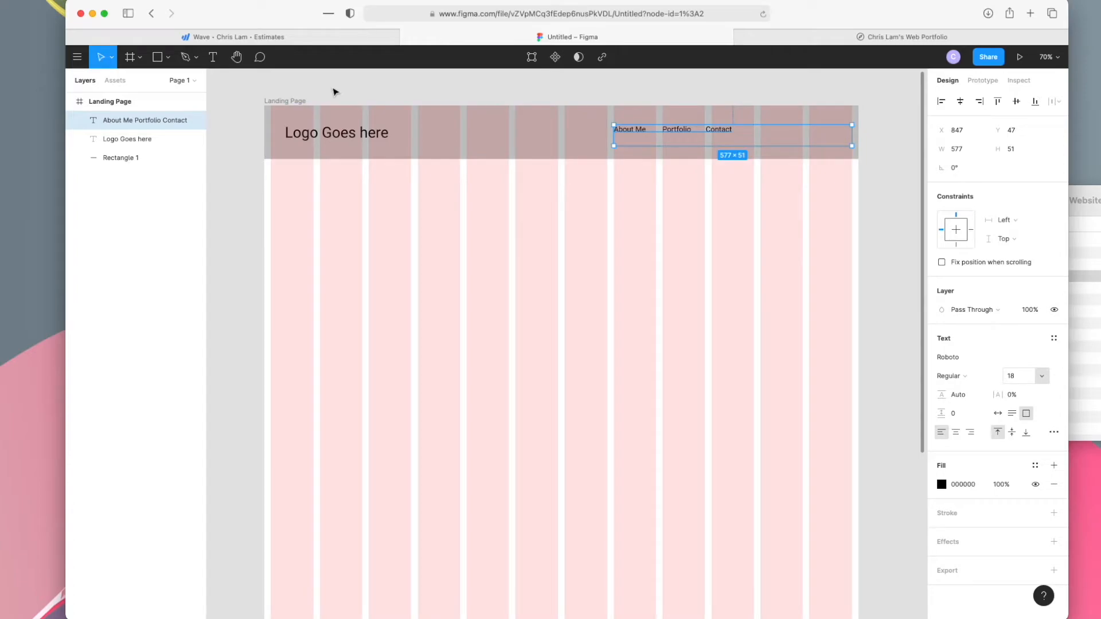
Shrink the navigation text box to about 288 × 25 and move it to the header's right end, at about X 1105, Y 60.
key("shift+0")
scroll(567, 344, "up", 5)
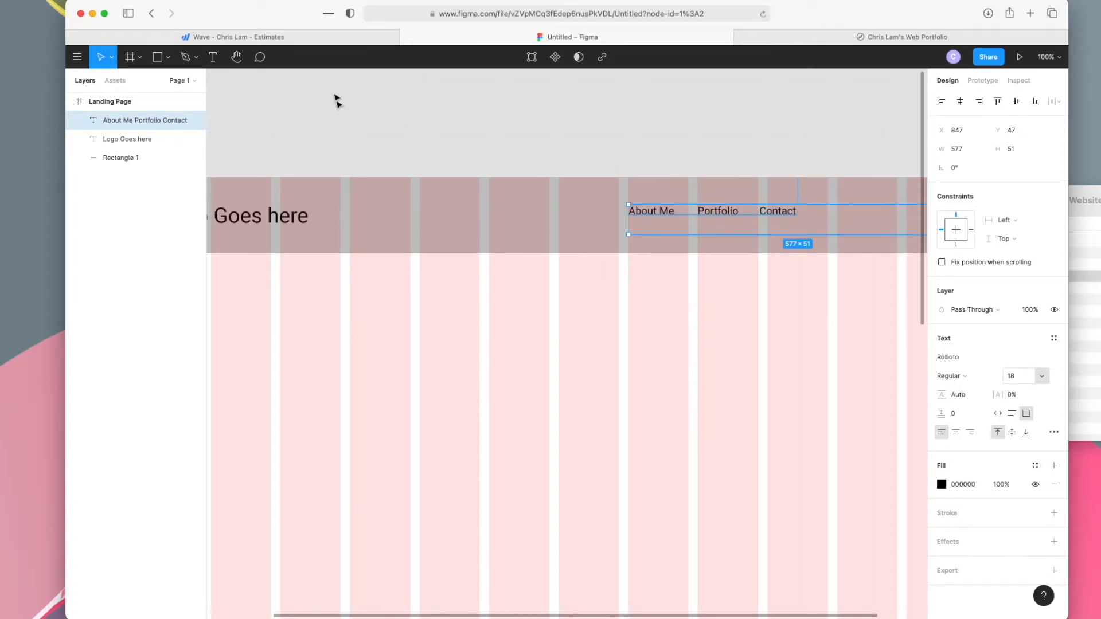
scroll(590, 277, "right", 2)
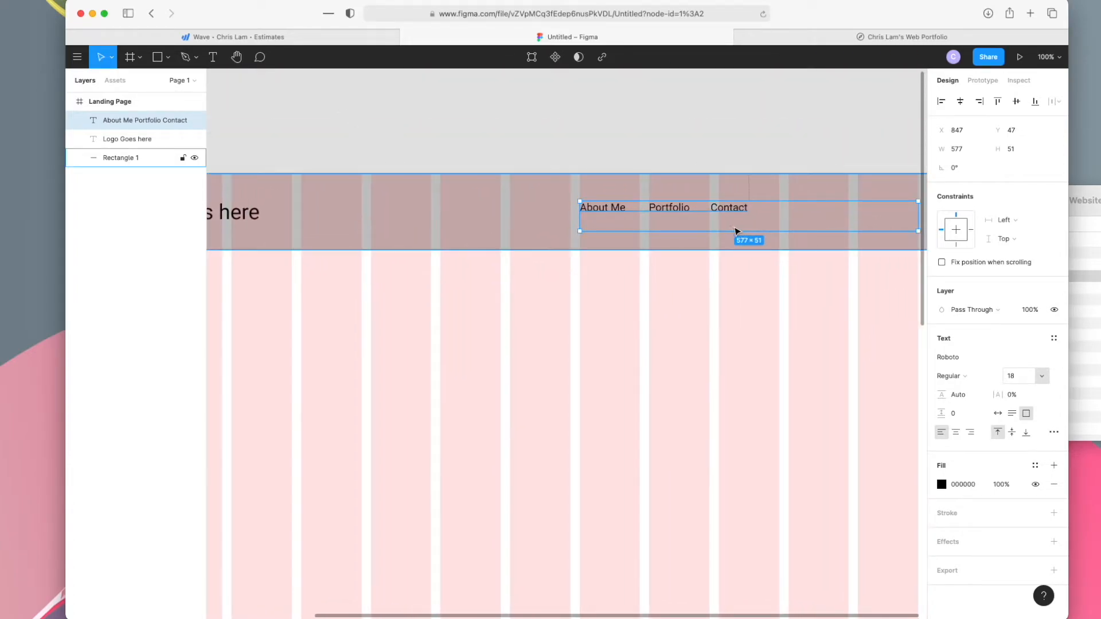
left_click_drag(734, 231, 733, 217)
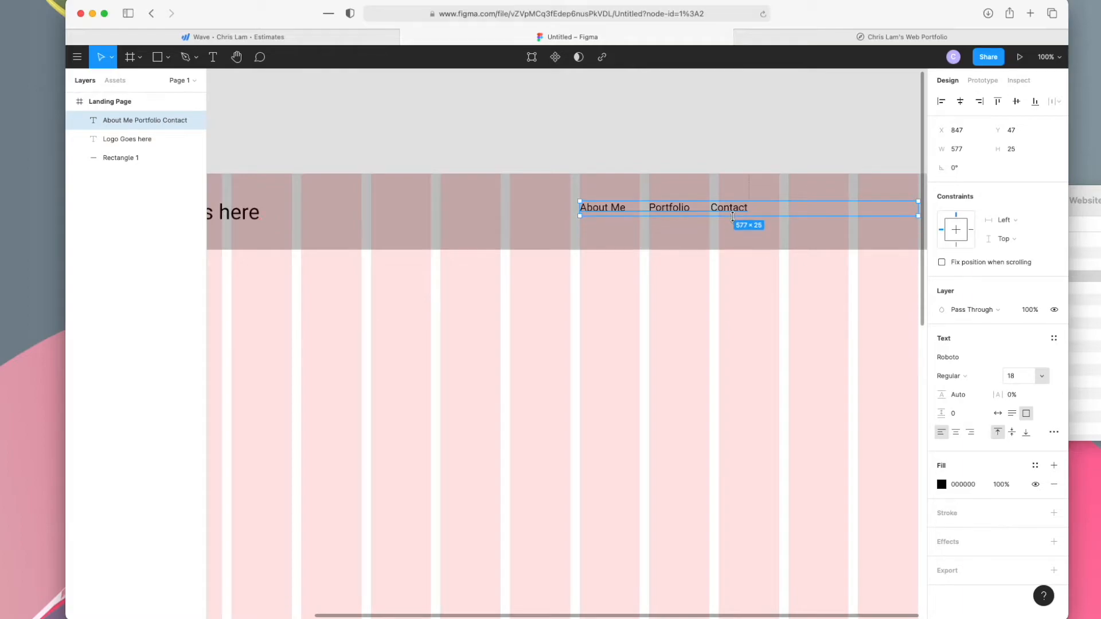
left_click_drag(917, 208, 749, 208)
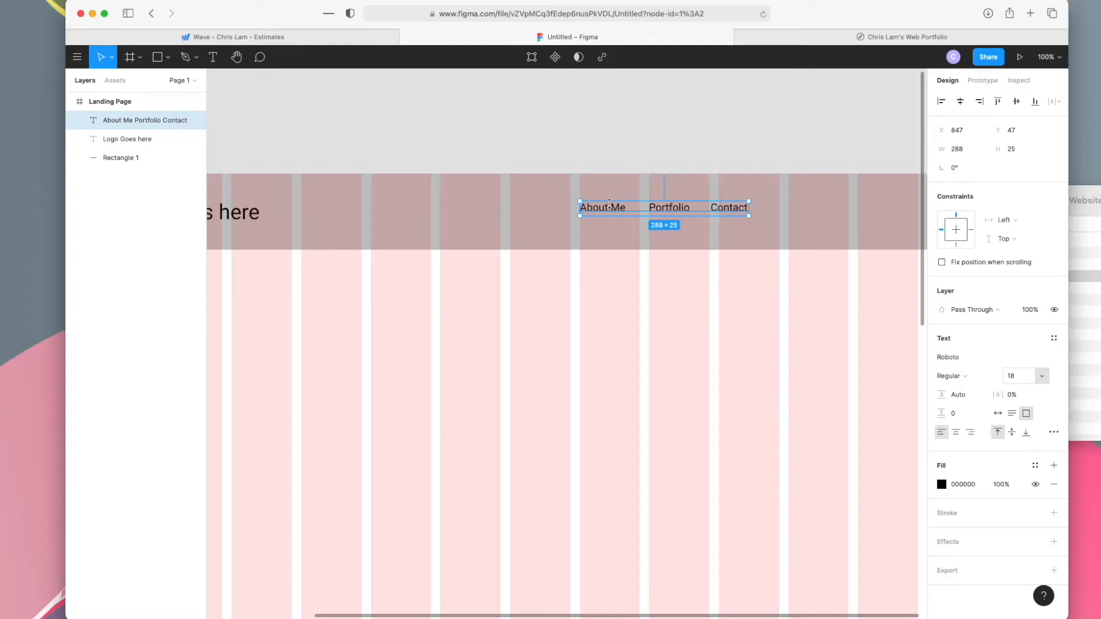
left_click_drag(612, 211, 764, 216)
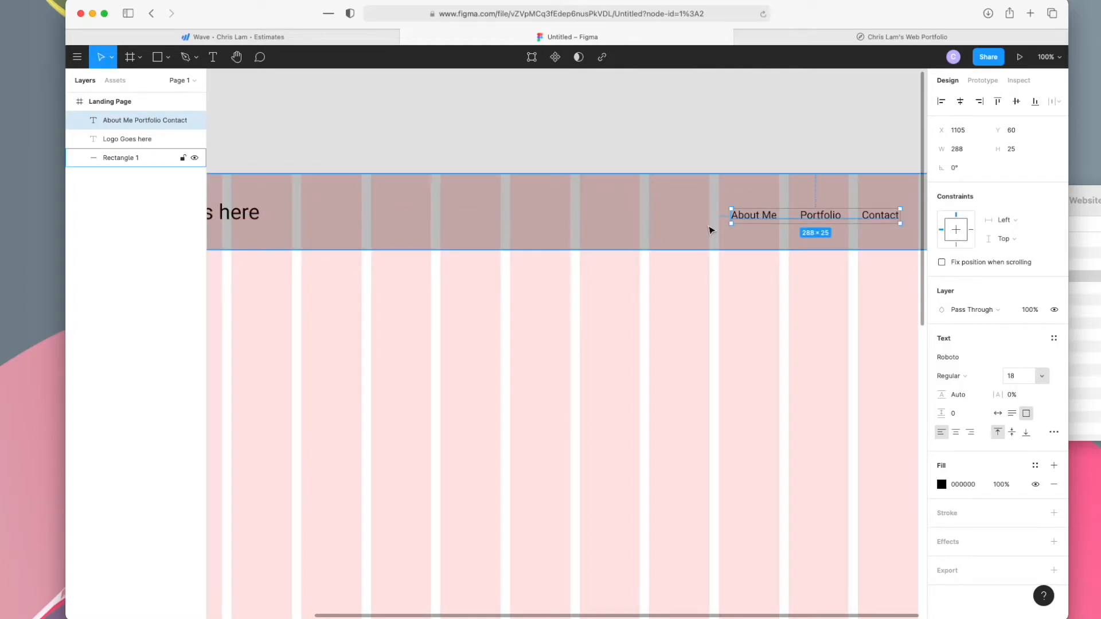
Draw a full-width rectangle about 1440 × 467 directly beneath the header as the hero section, at about X 0, Y 132.
scroll(711, 231, "down", 3)
left_click(717, 281)
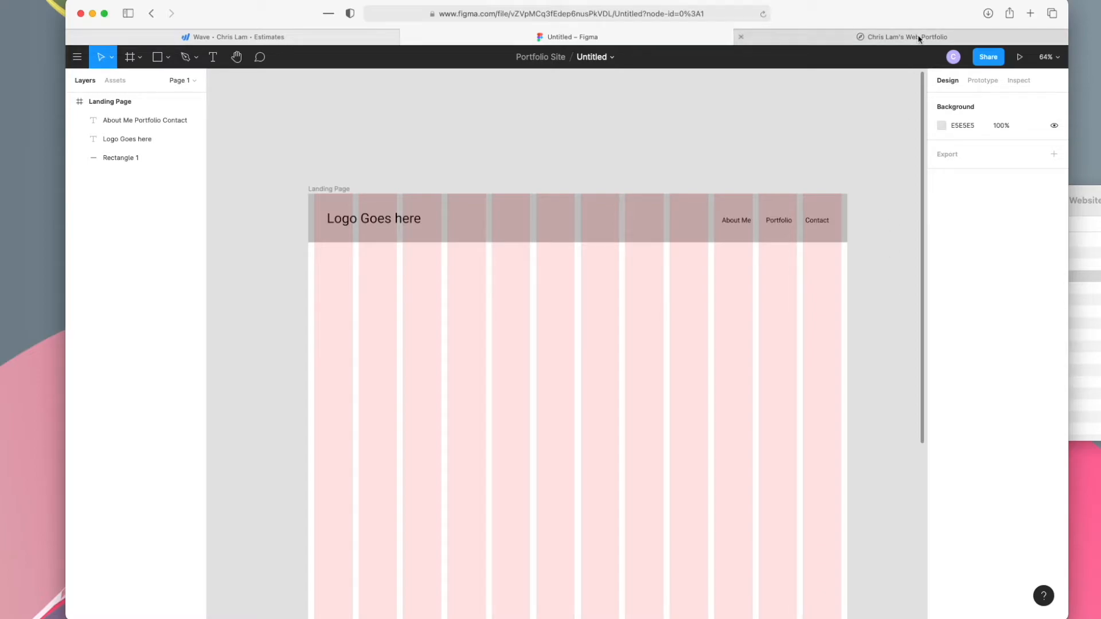
left_click(415, 618)
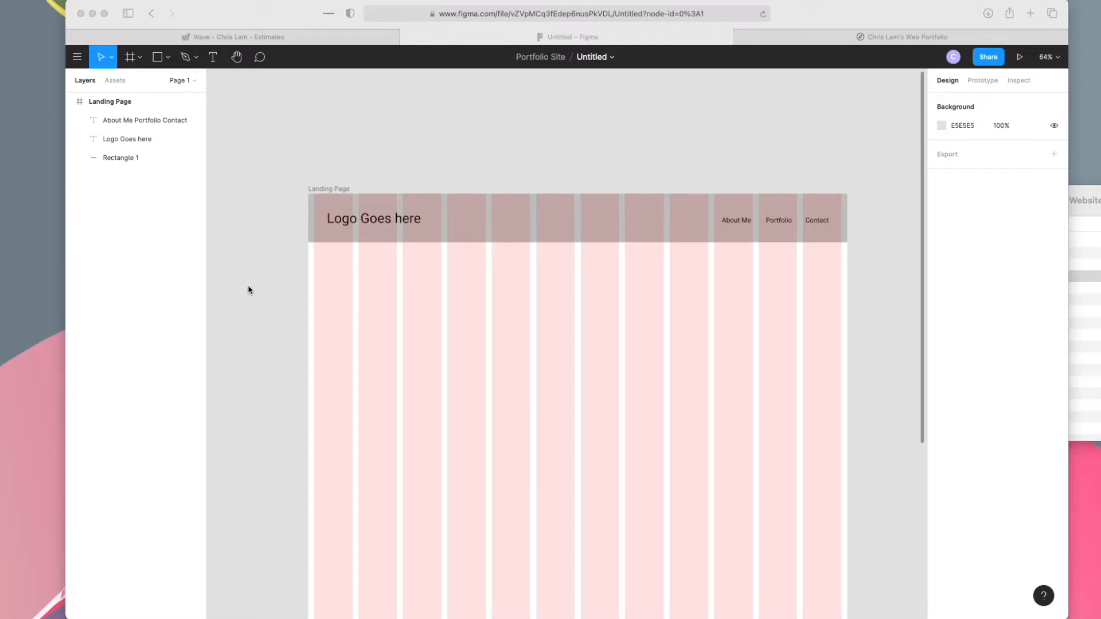
left_click(315, 250)
key("r")
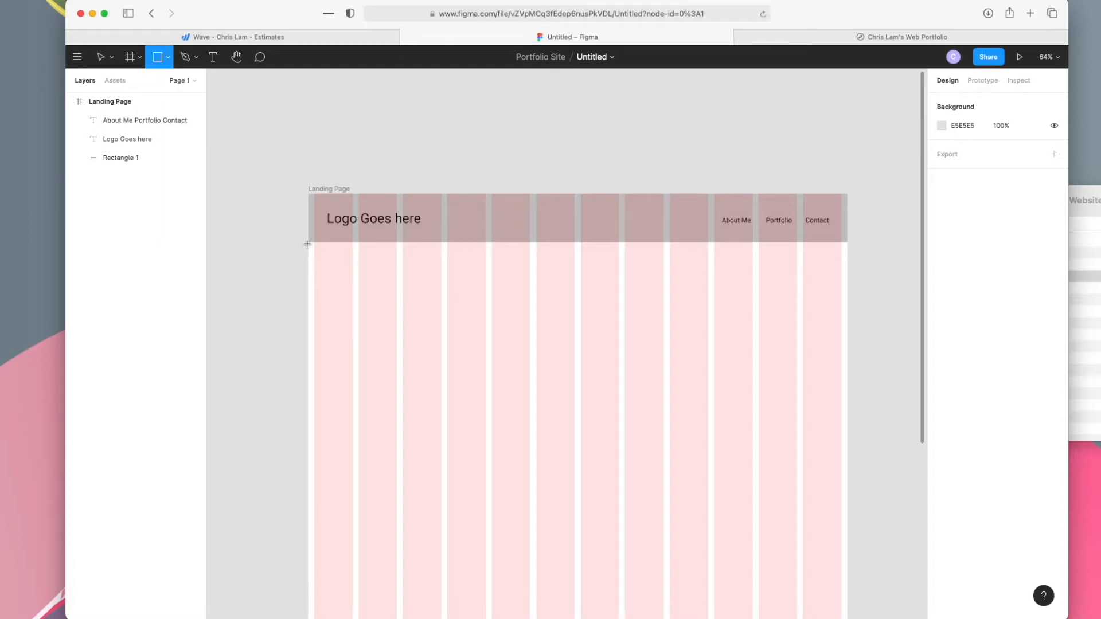
left_click_drag(308, 243, 846, 420)
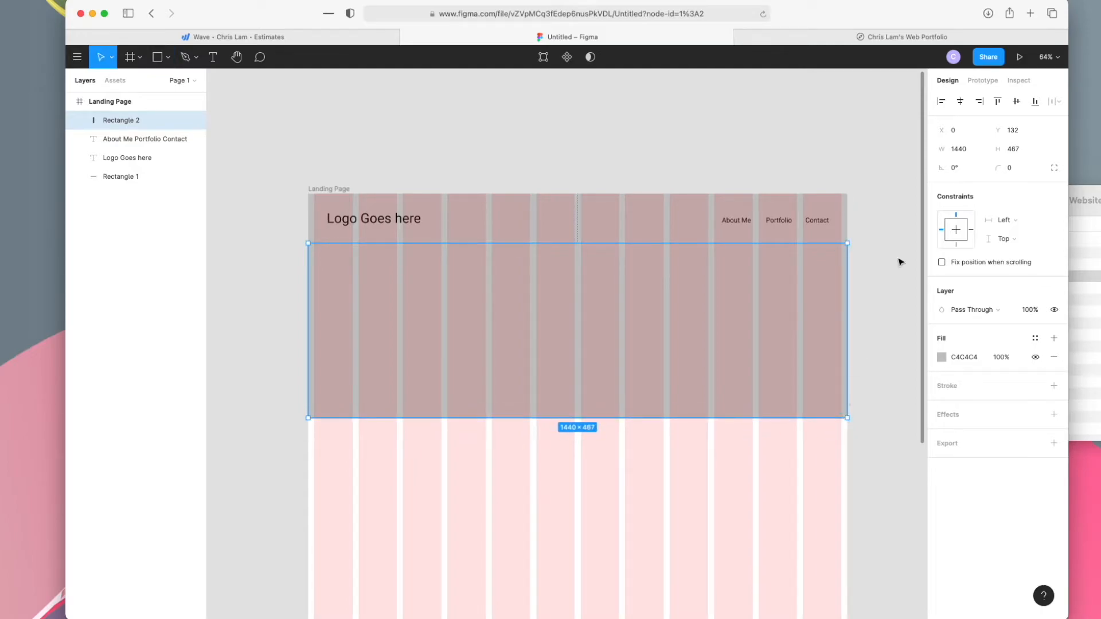
Set the hero rectangle's height to 450.
left_click(1013, 149)
type("450")
key("Return")
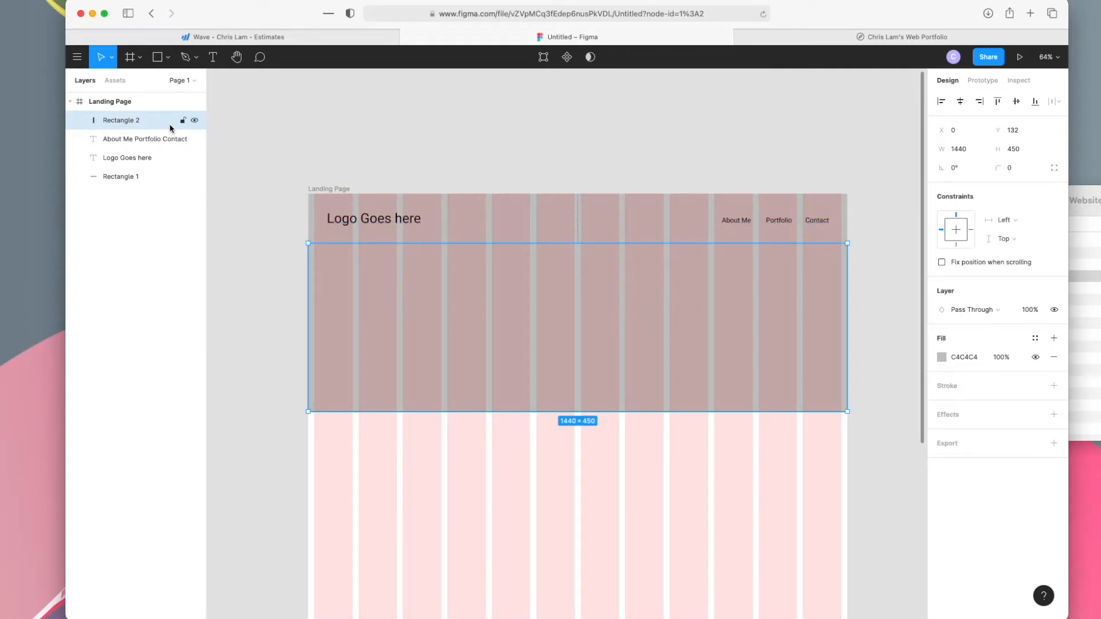
Add a text box about 762 × 235 in the hero section with the designer's full name above "Web Designer. Developer".
left_click(213, 58)
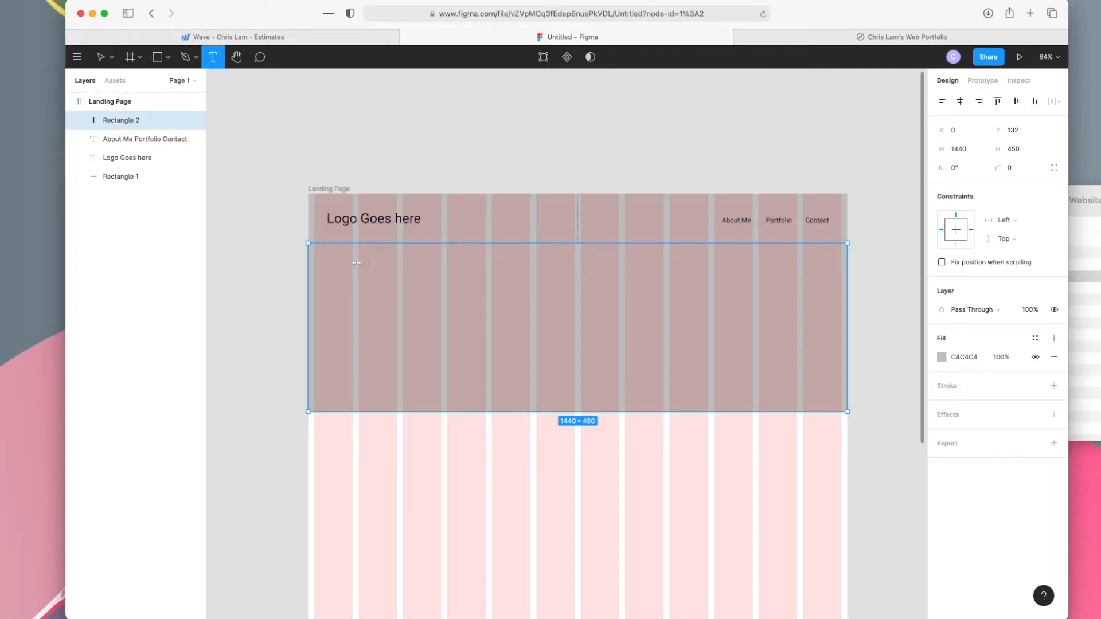
left_click_drag(356, 263, 642, 351)
type("C")
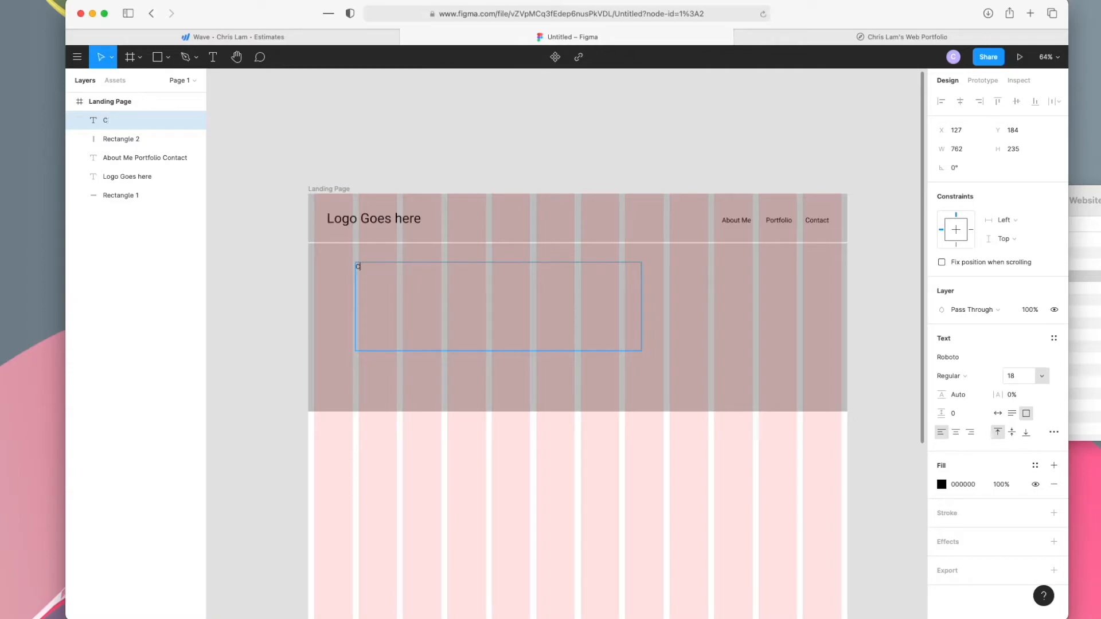
type("jrhris Lam Des")
key("BackSpace")
key("BackSpace")
key("BackSpace")
key("BackSpace")
key("BackSpace")
key("BackSpace")
key("Return")
type("Web Designer. Developer")
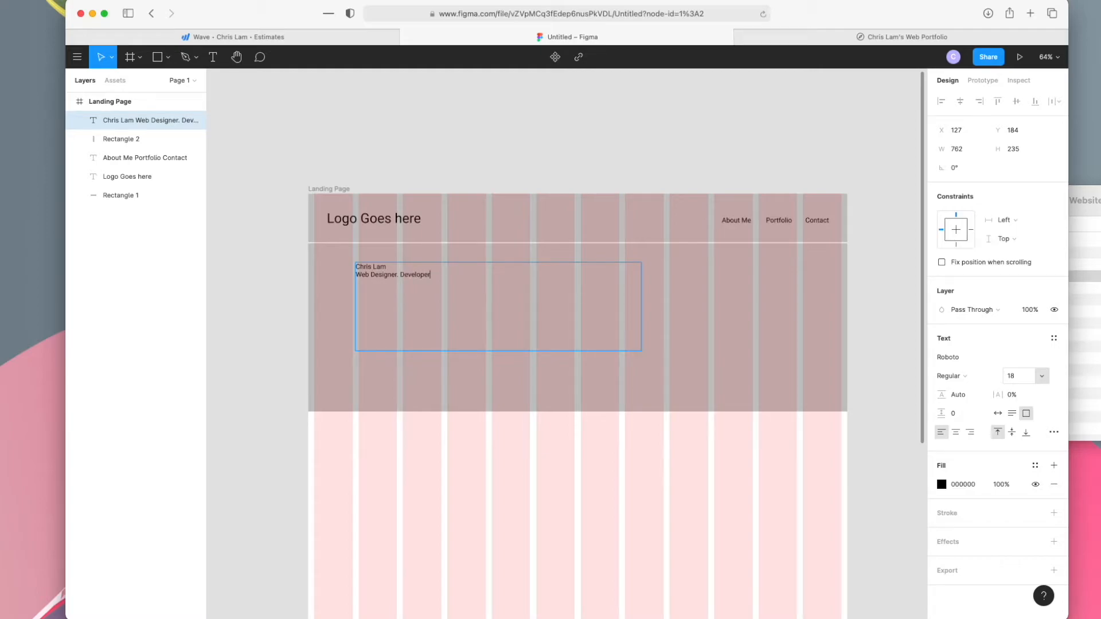
Replace "Developer" in the hero tagline with "Web Developer. Technical Communicator".
key("BackSpace")
key("BackSpace")
key("BackSpace")
key("BackSpace")
key("BackSpace")
key("BackSpace")
key("BackSpace")
key("BackSpace")
type("Web Developer. Technical Commu")
Set the font size of all the hero text to 48.
left_click_drag(538, 277, 293, 269)
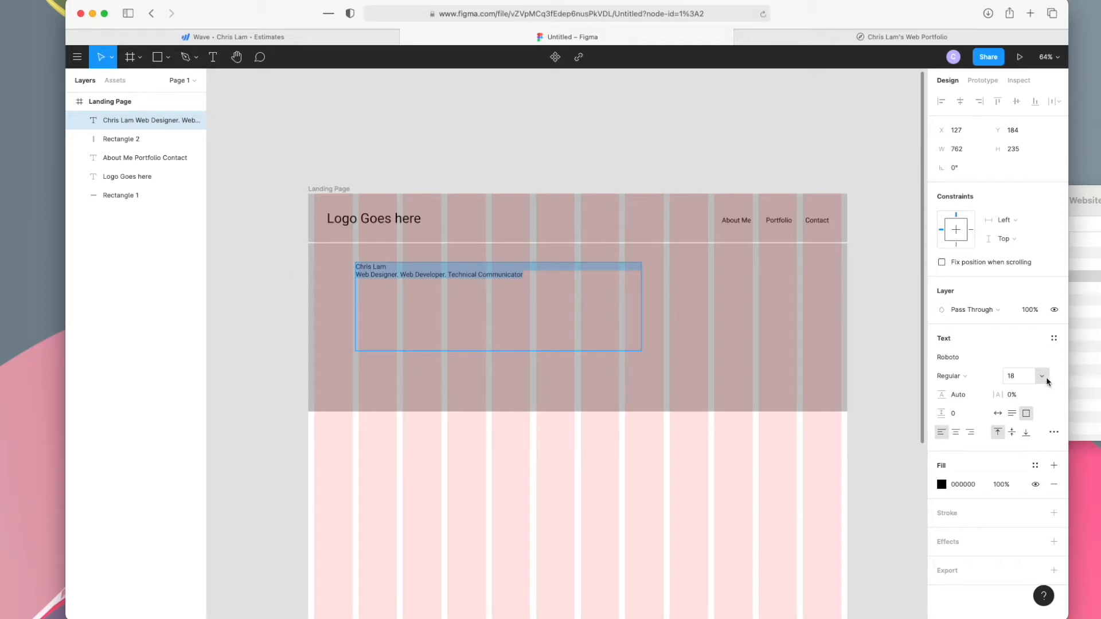
left_click(1042, 376)
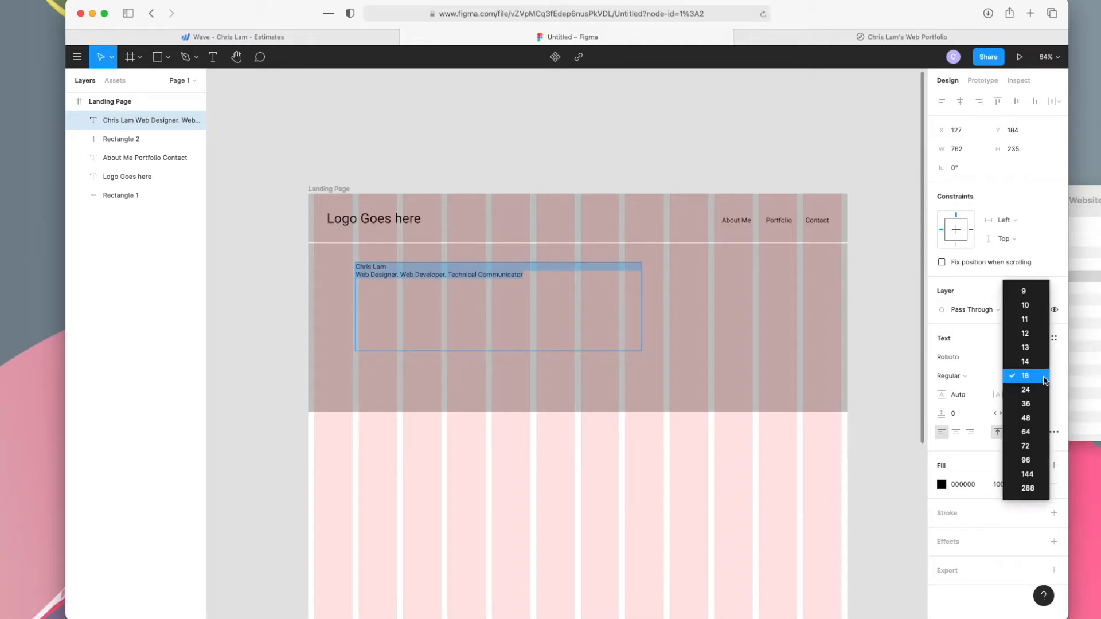
left_click(1026, 419)
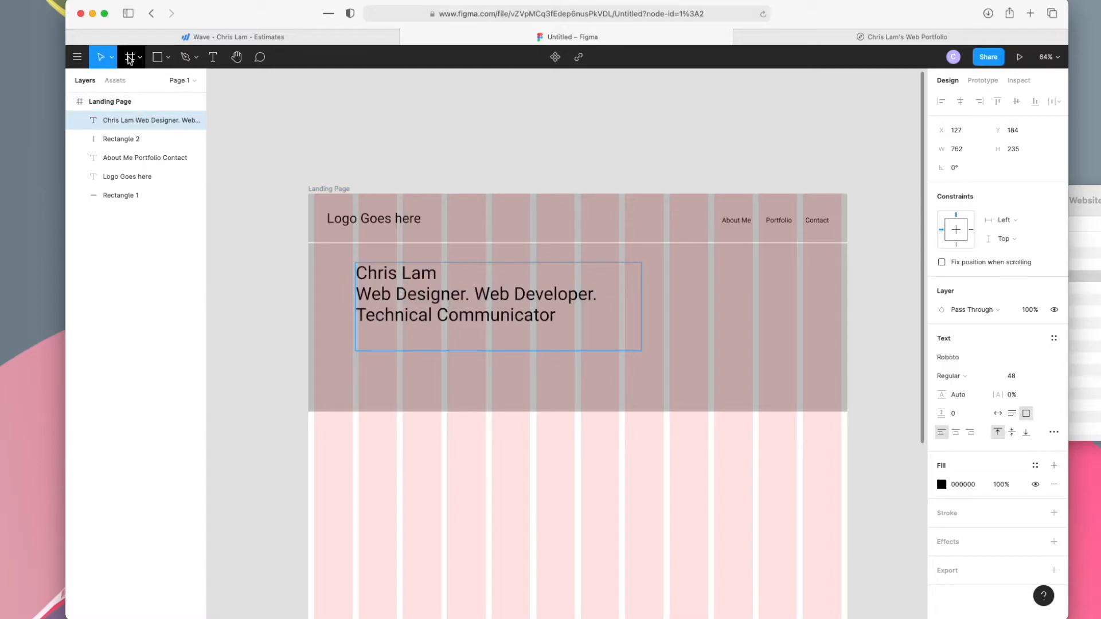
key("Escape")
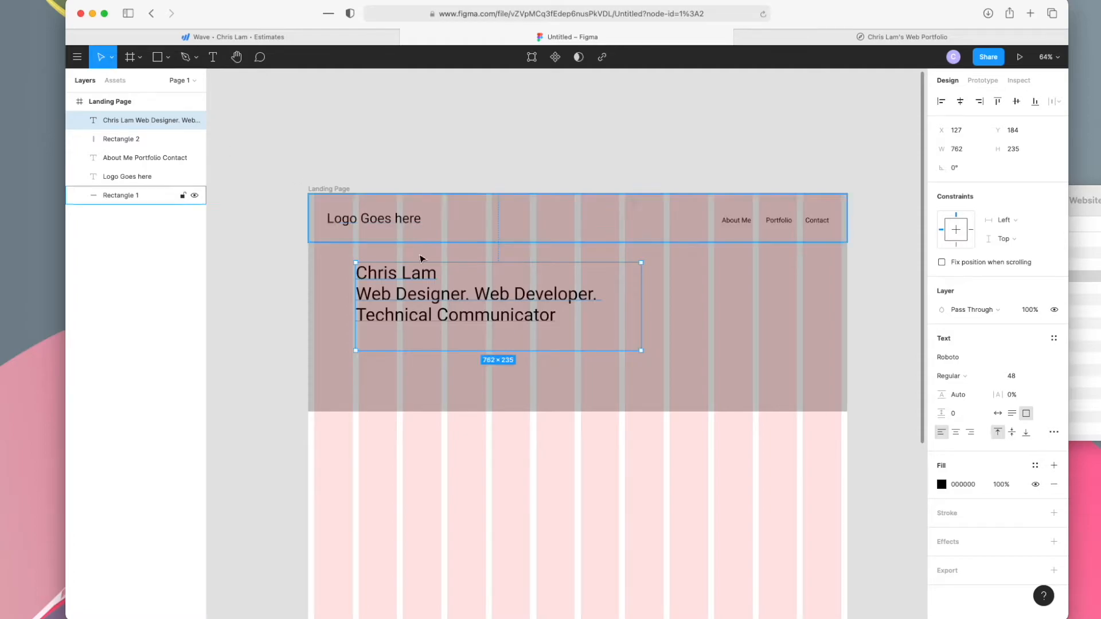
Move the hero text box to about X 135, Y 223 and shrink it to about 696 × 176.
mouse_move(434, 296)
left_mouse_down()
mouse_move(486, 311)
mouse_move(437, 310)
left_mouse_up()
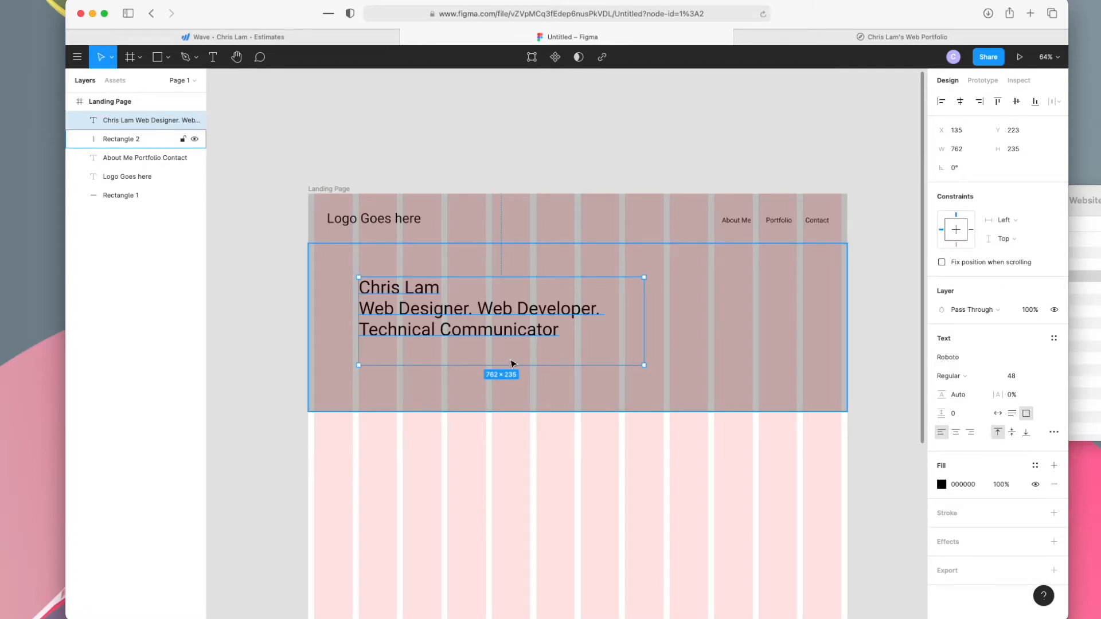
left_click_drag(509, 365, 509, 343)
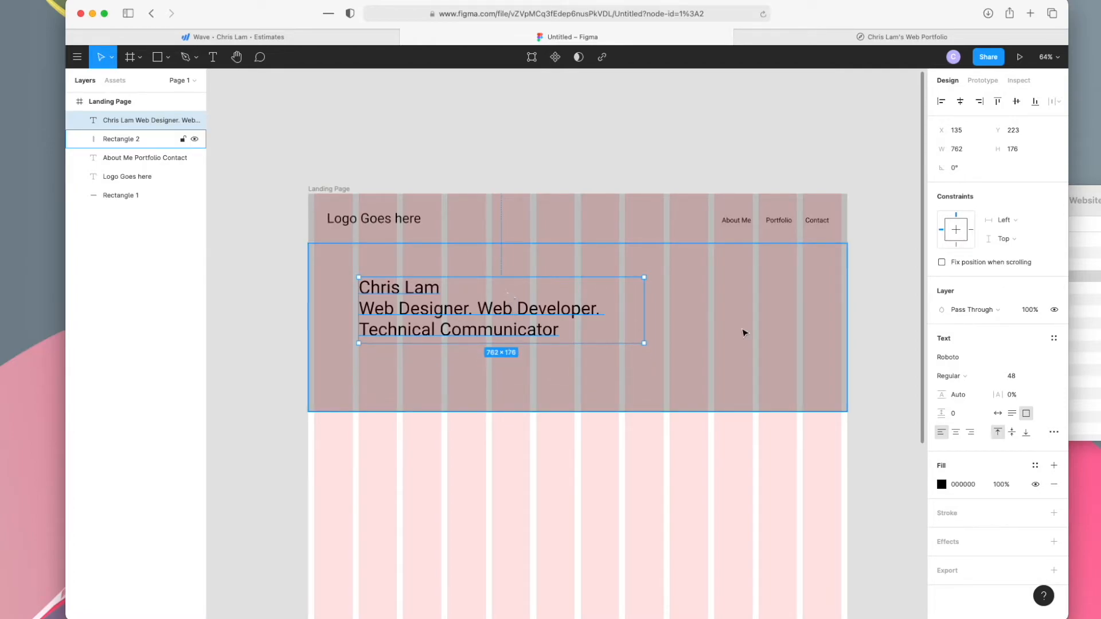
left_click_drag(644, 309, 621, 309)
left_click(619, 381)
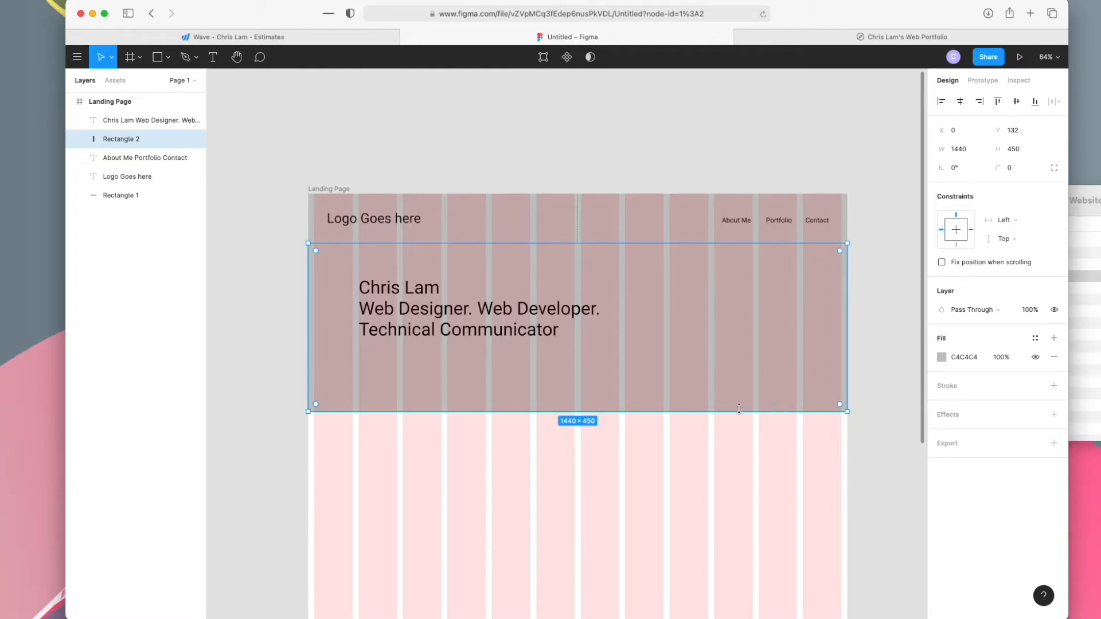
left_click(732, 507)
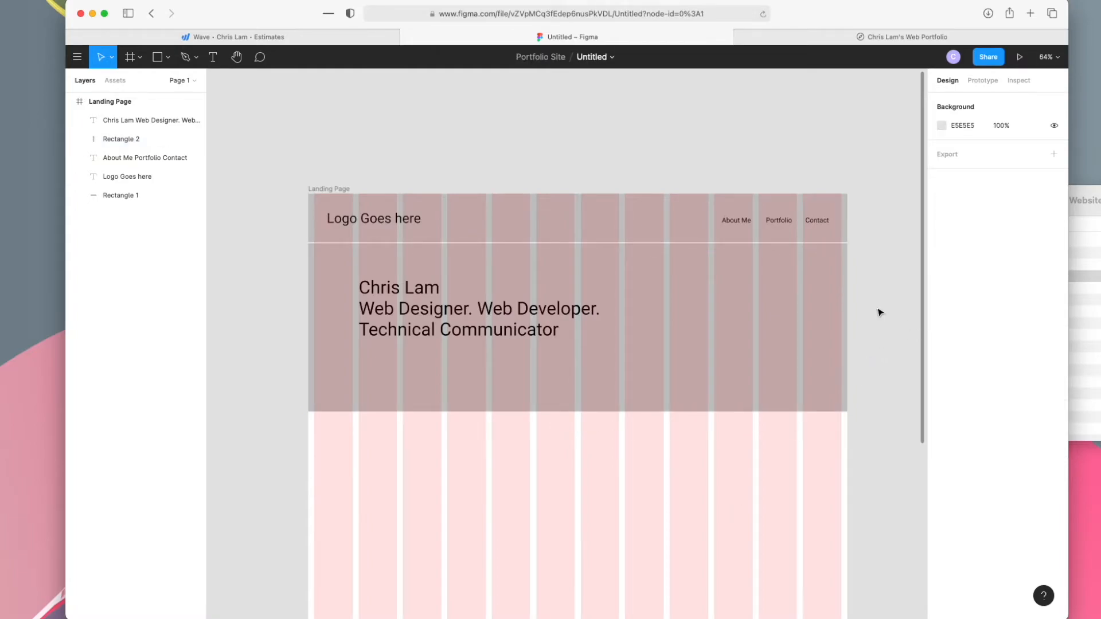
Select the hero rectangle, switch to the existing web portfolio page in the browser, and copy its hero section's background color #364150 from the element inspector.
left_click(799, 277)
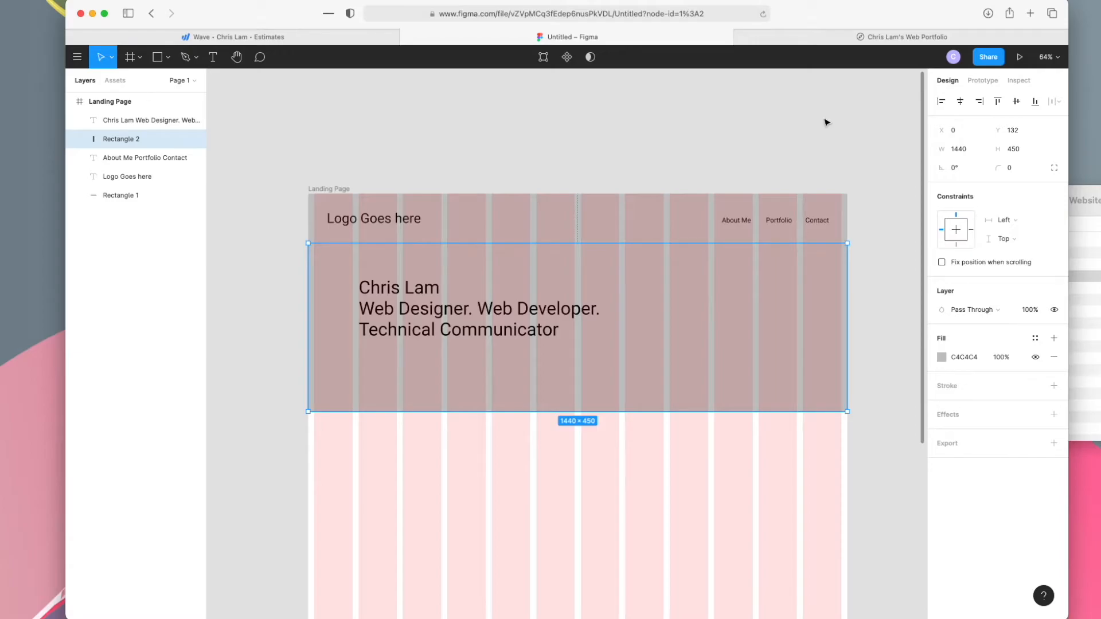
left_click(850, 43)
scroll(647, 199, "up", 15)
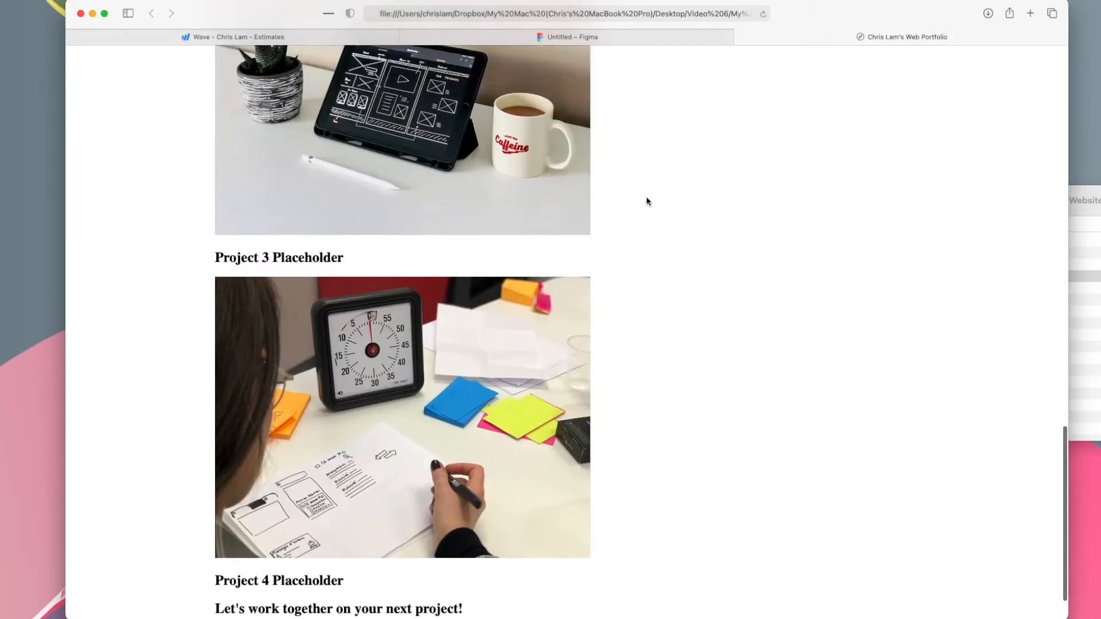
right_click(722, 143)
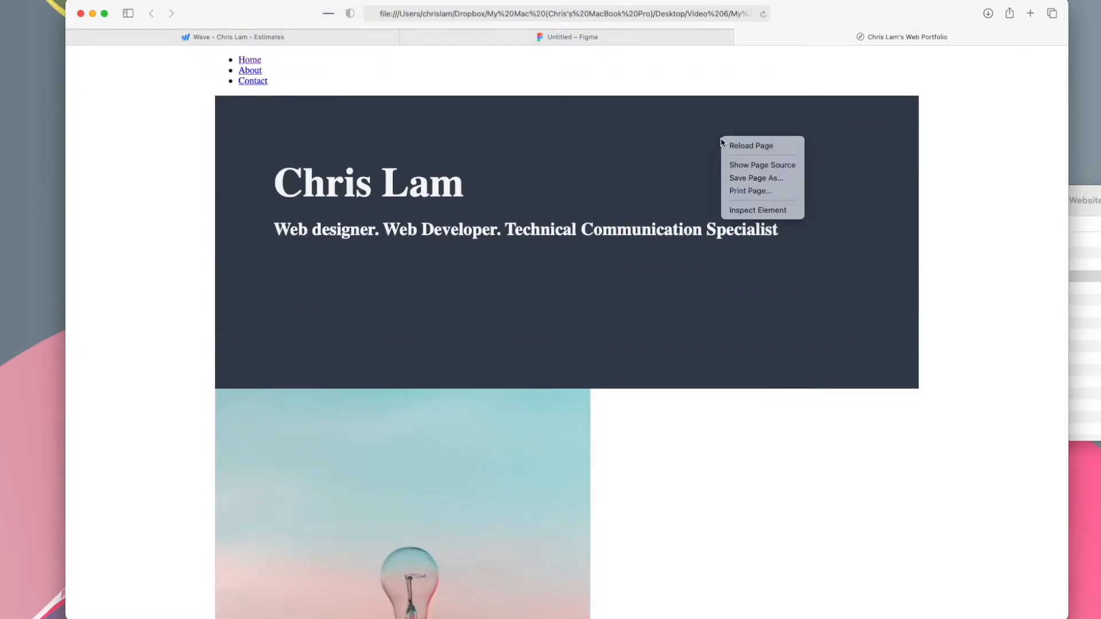
left_click(753, 210)
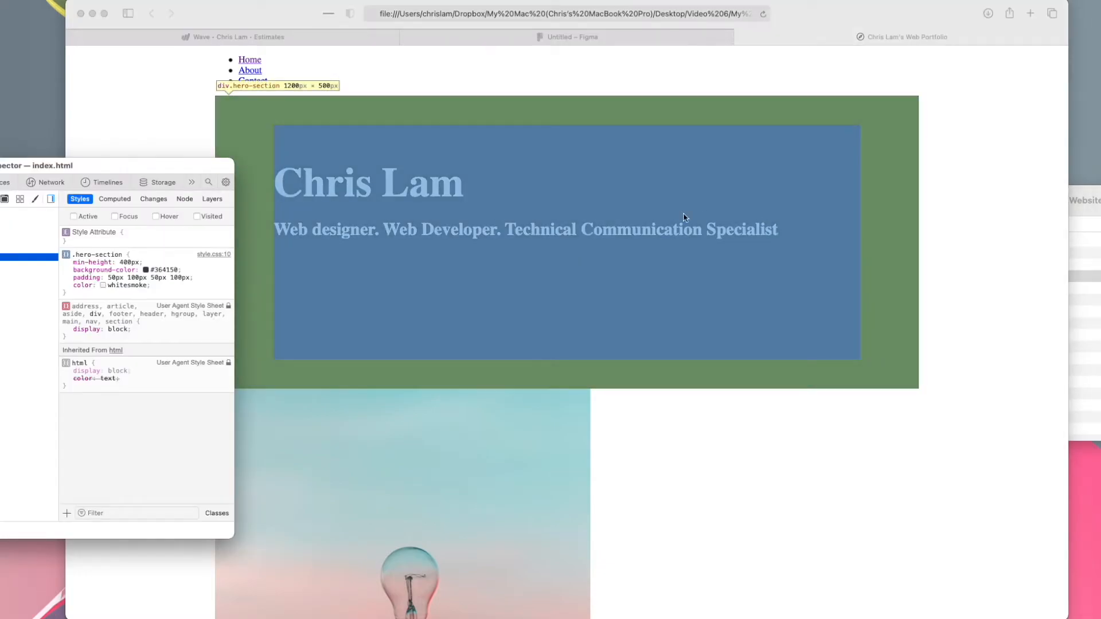
left_click(478, 189)
left_click(18, 319)
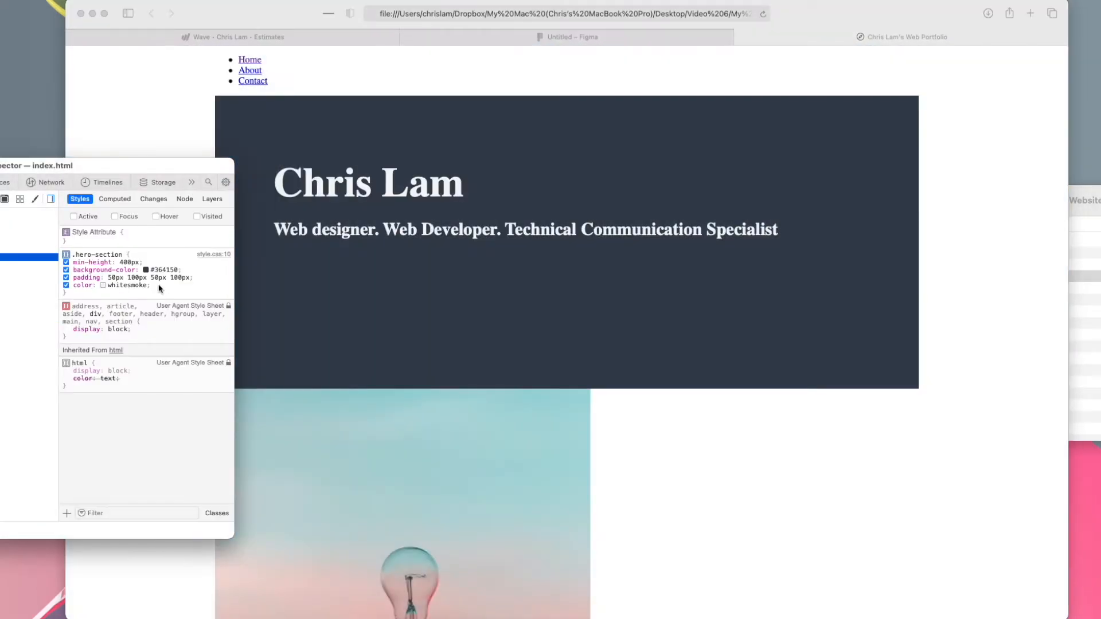
left_click(164, 271)
key("super+c")
left_click(517, 152)
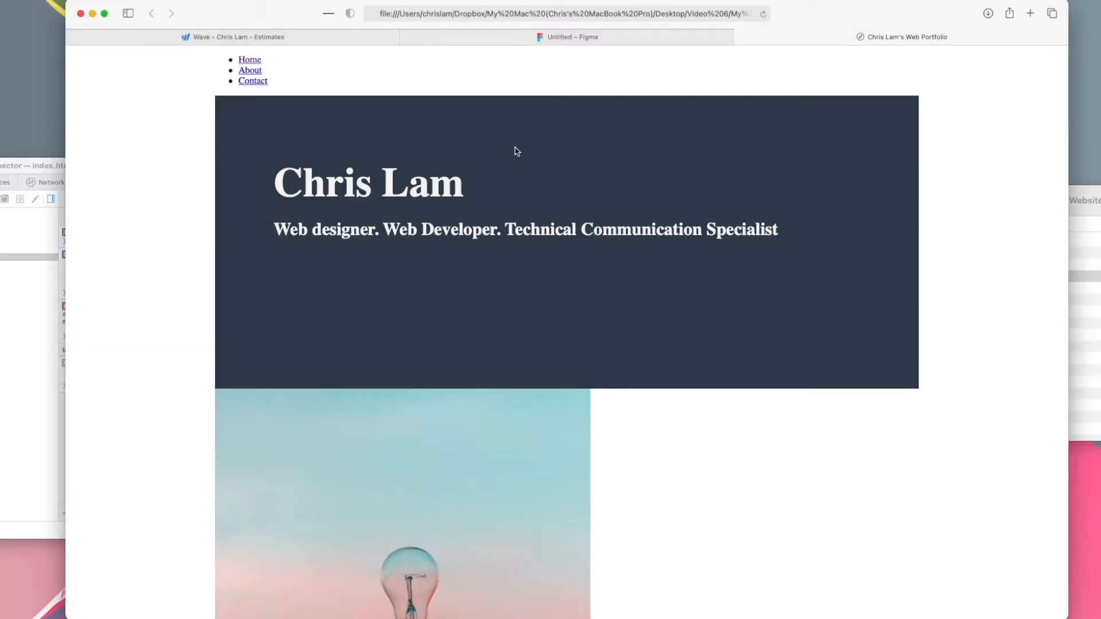
Return to the Figma file and set the hero rectangle's fill to #364150.
left_click(652, 35)
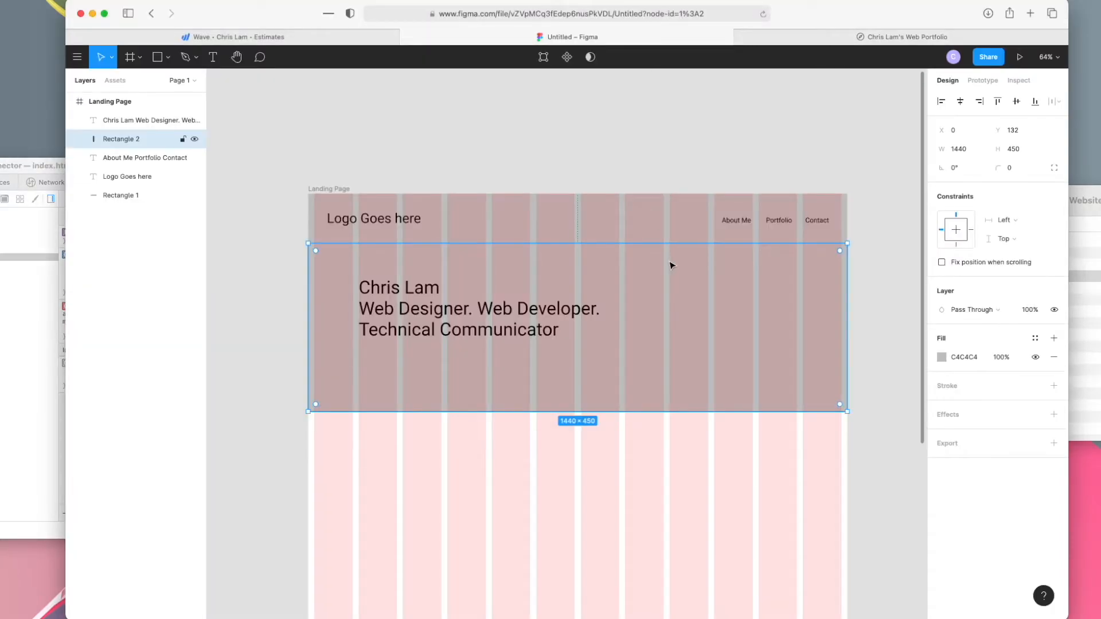
left_click(942, 357)
key("super+v")
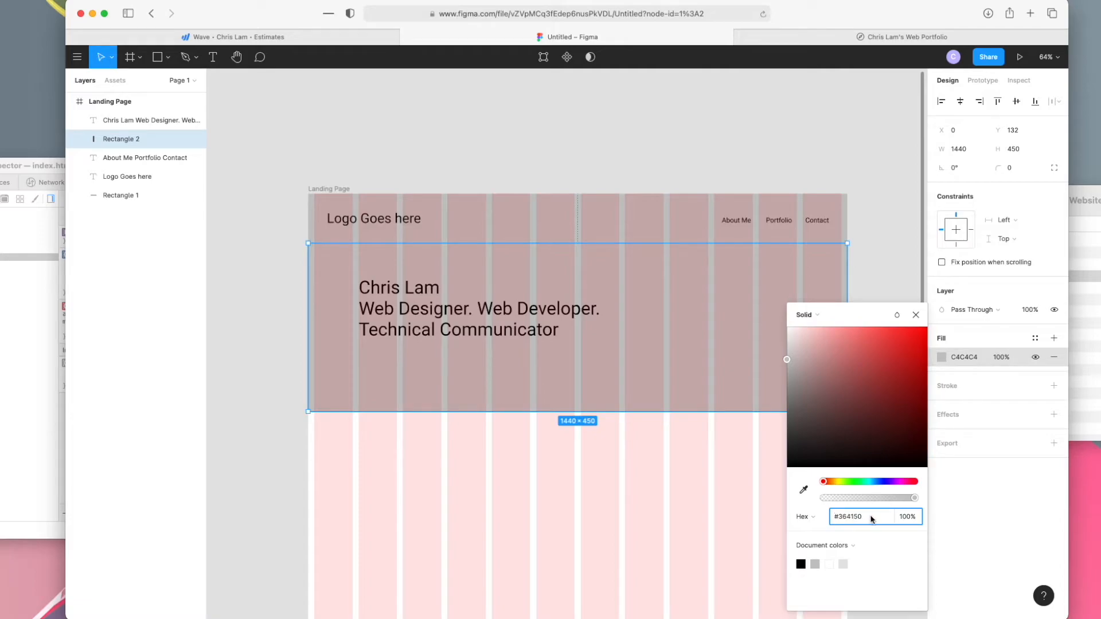
key("Return")
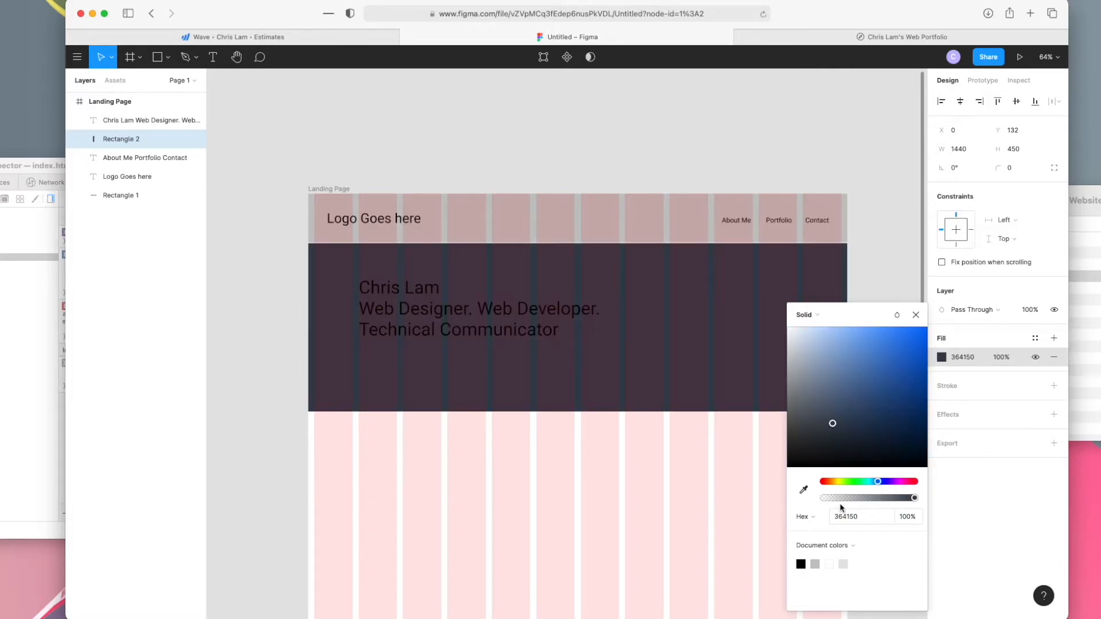
Change the fill color of all the hero text to FFFFFF.
double_click(468, 321)
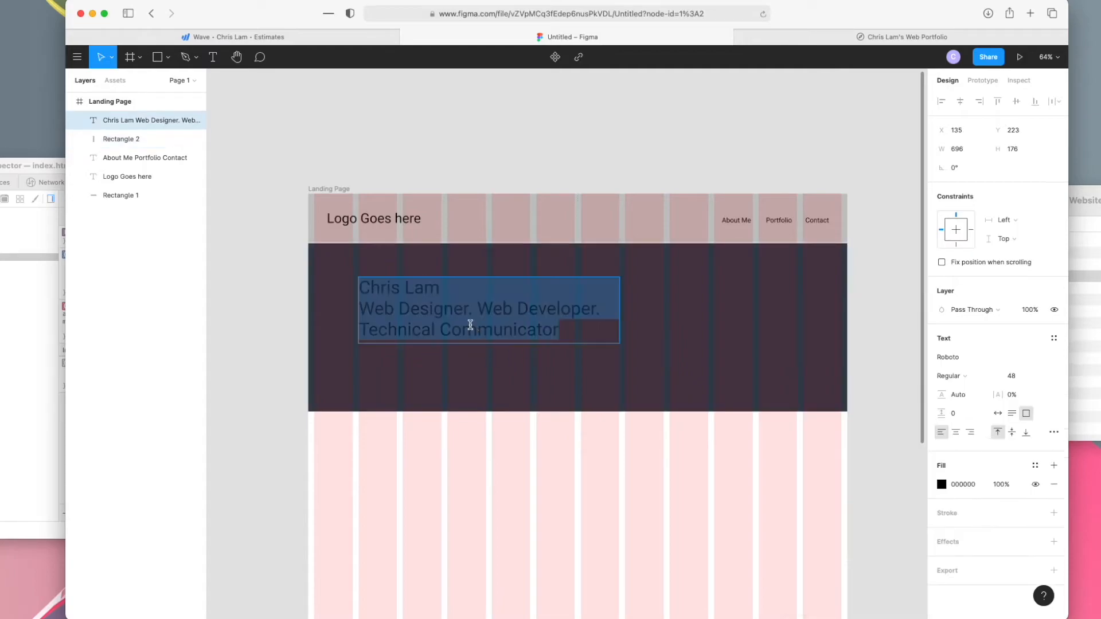
left_click(977, 489)
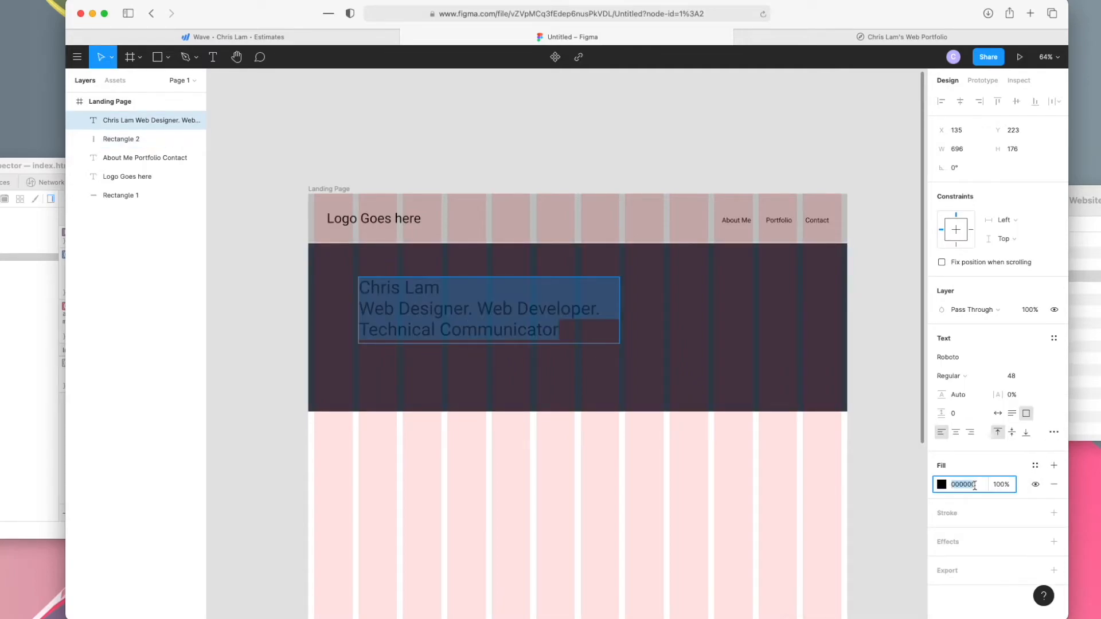
type("ffffff")
key("Return")
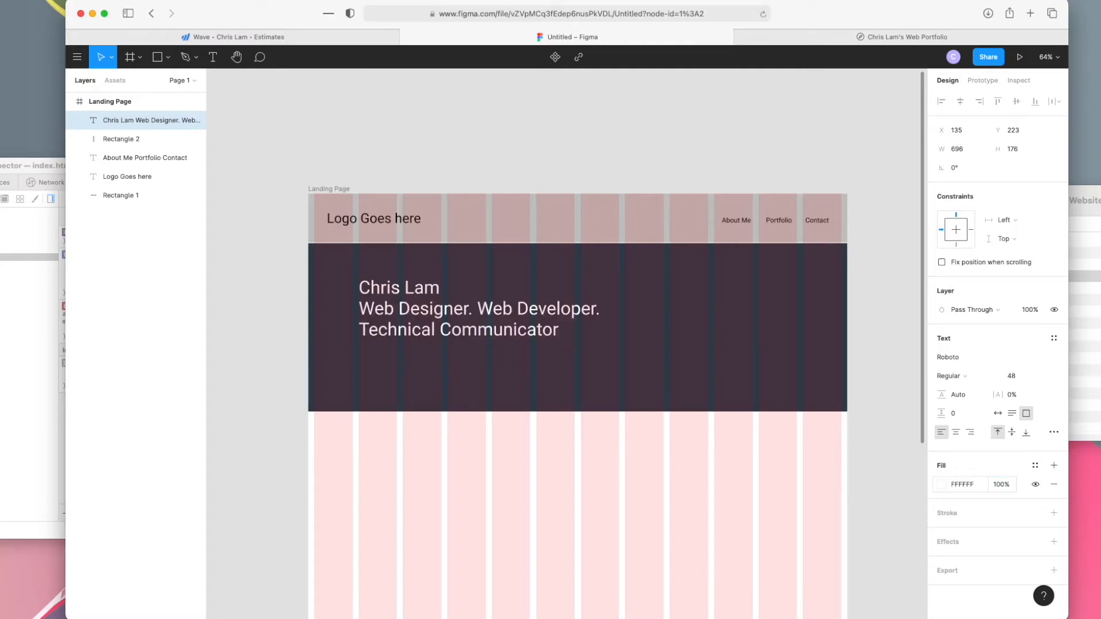
left_click(844, 480)
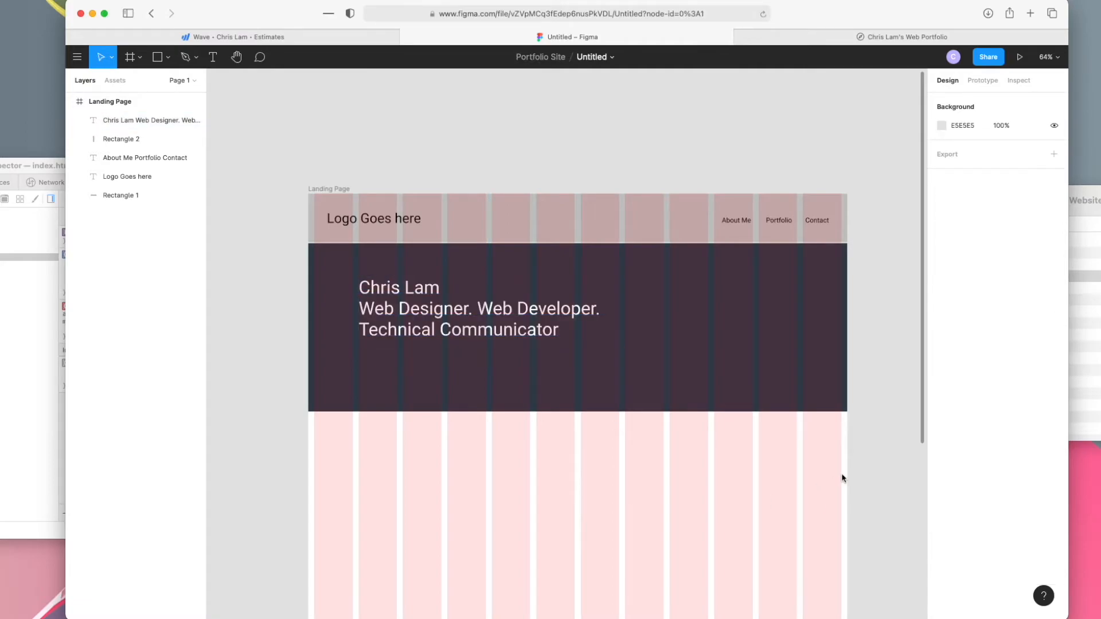
scroll(715, 482, "down", 3)
scroll(716, 483, "up", 2)
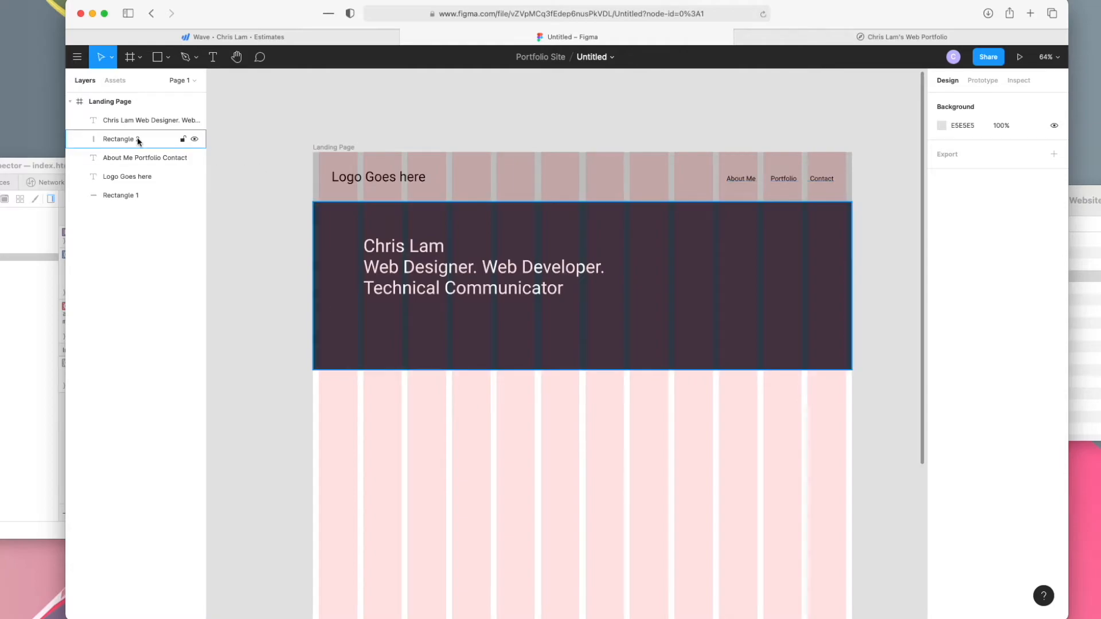
left_click(130, 121)
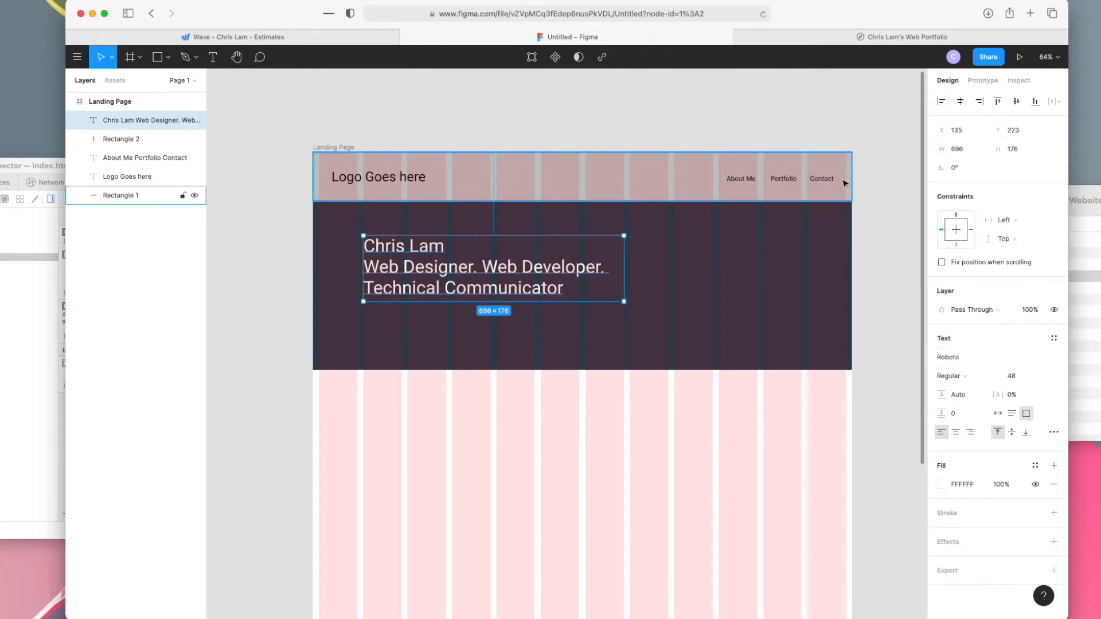
key("Escape")
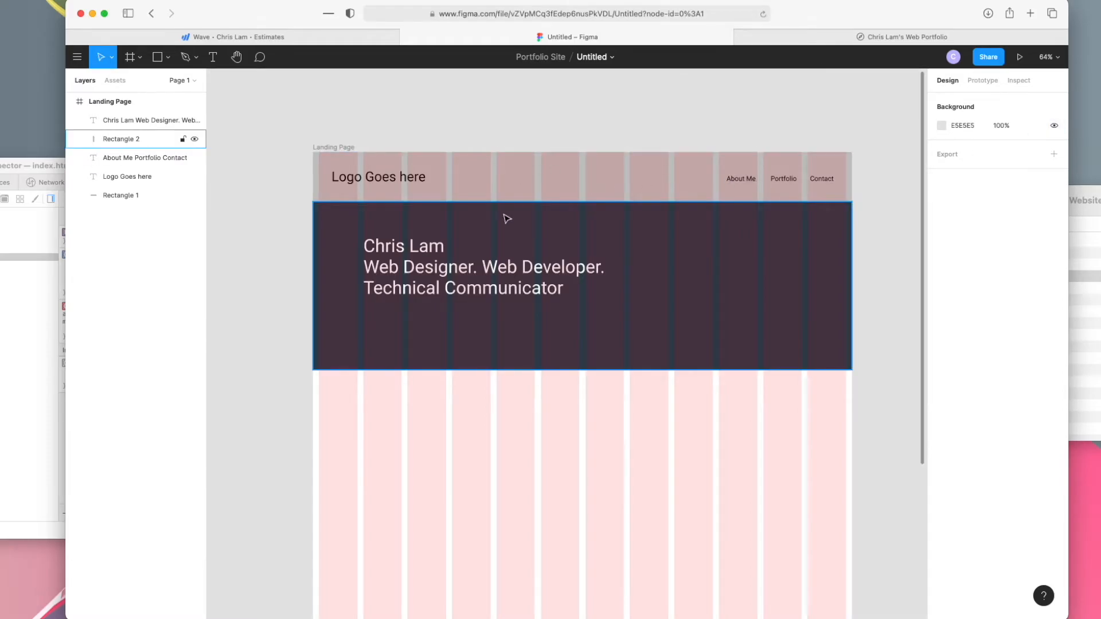
Hide the 12-column layout grid on the Landing Page frame.
left_click(117, 102)
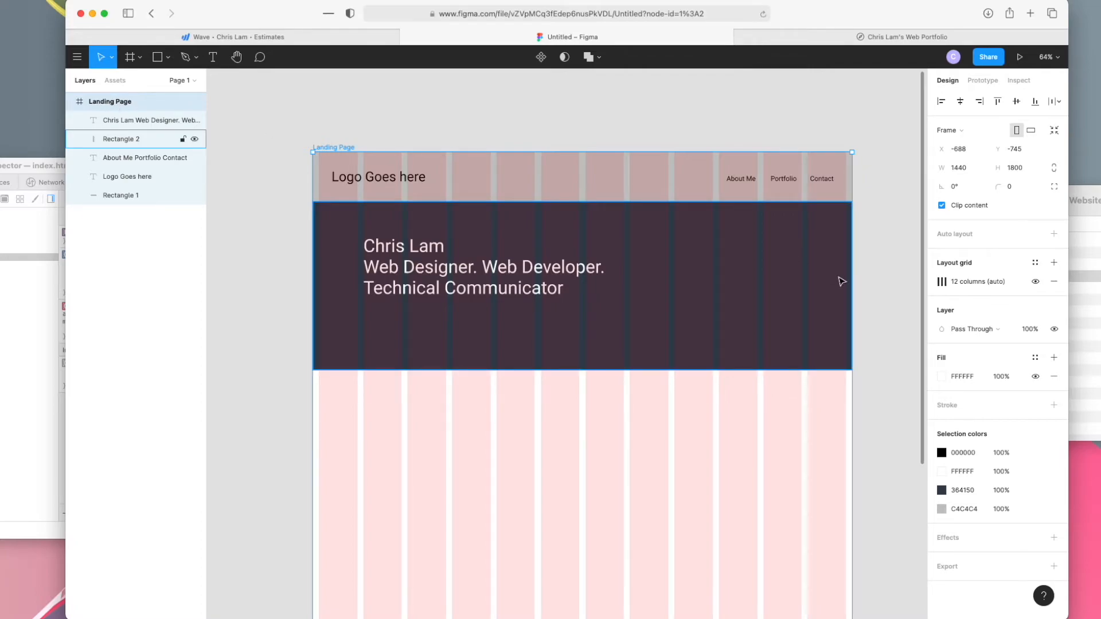
left_click(1035, 281)
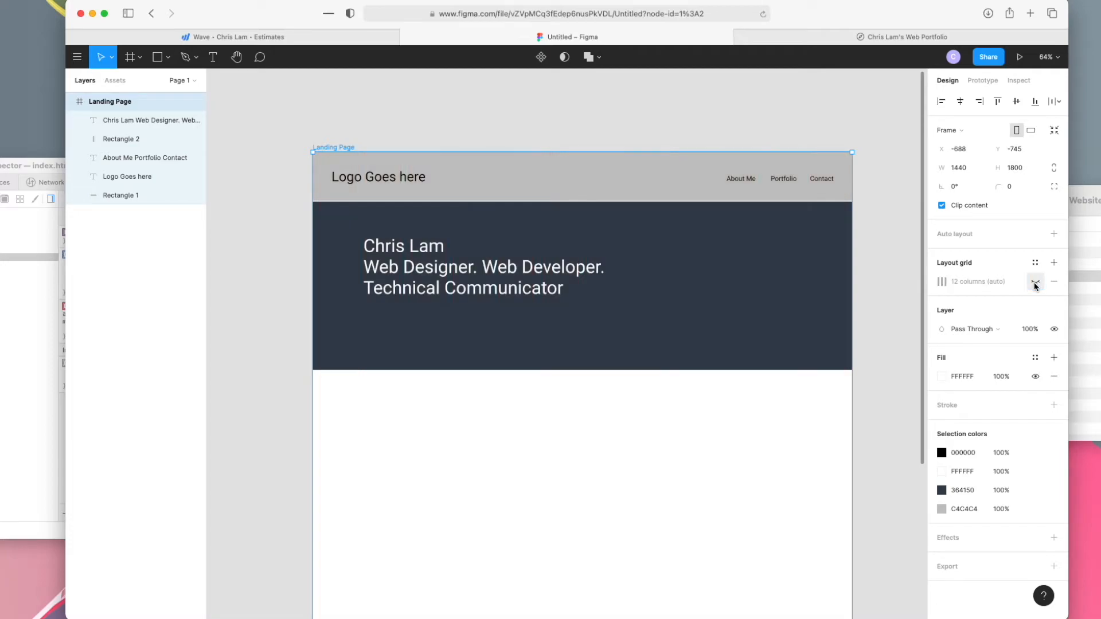
left_click(867, 427)
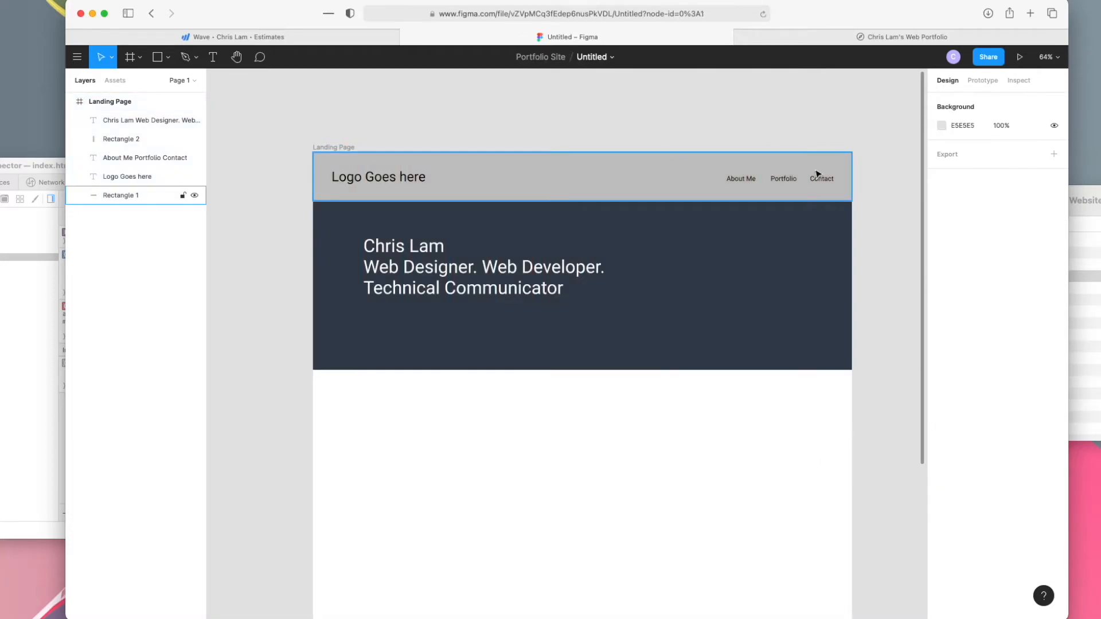
Change the header rectangle's fill color to FFFFFF.
left_click(637, 187)
left_click(955, 358)
type("f")
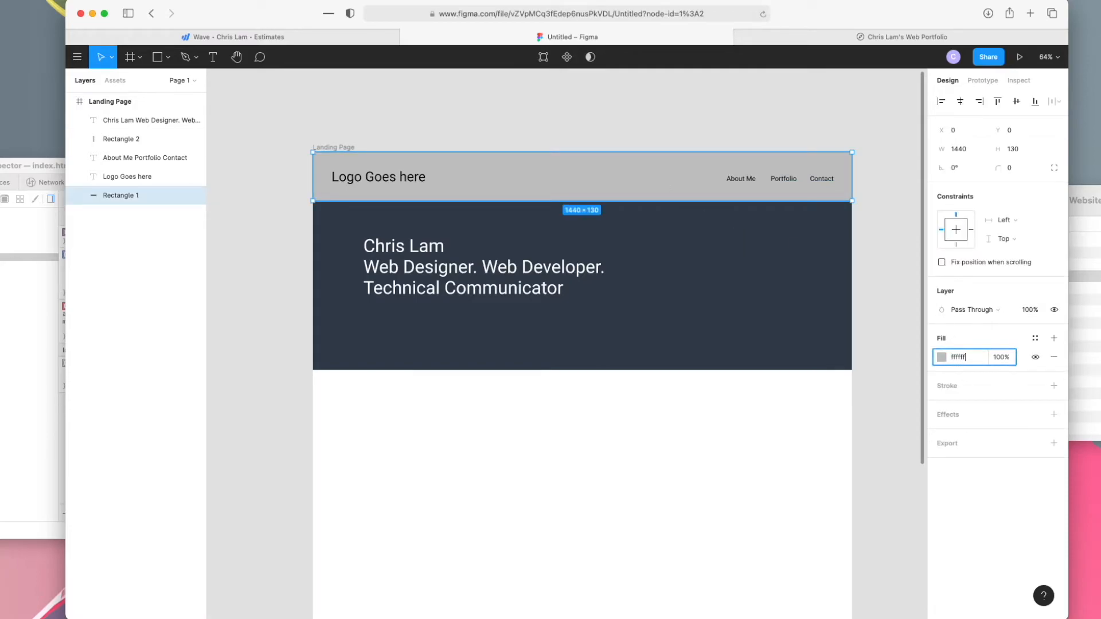
type("fffff")
key("Return")
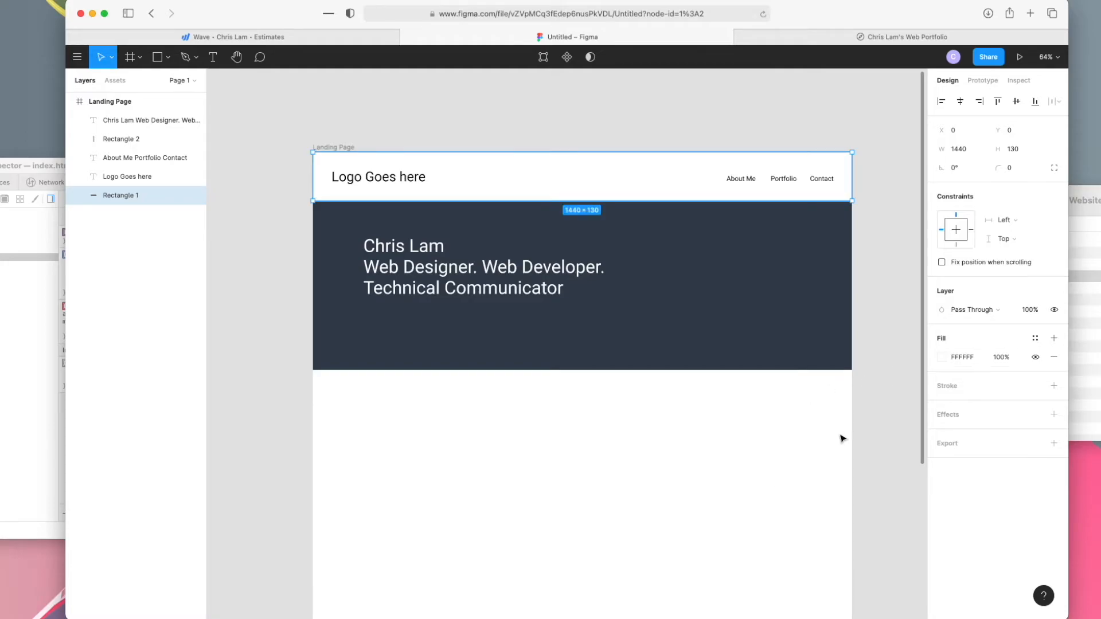
Show the 12-column layout grid on the Landing Page frame again.
scroll(841, 438, "down", 3)
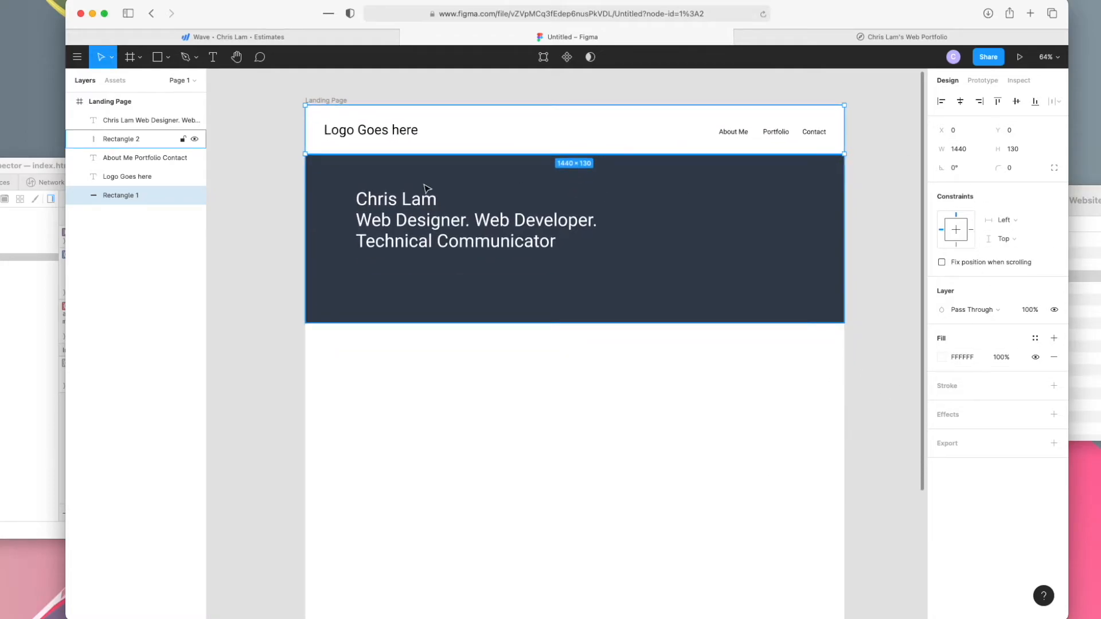
left_click(146, 107)
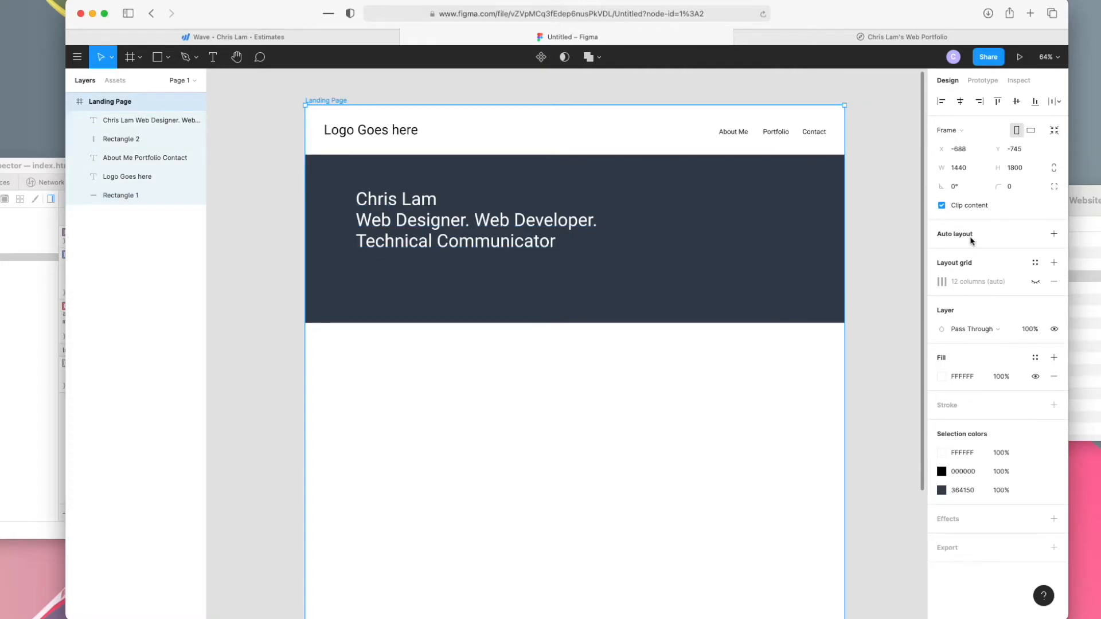
left_click(1036, 263)
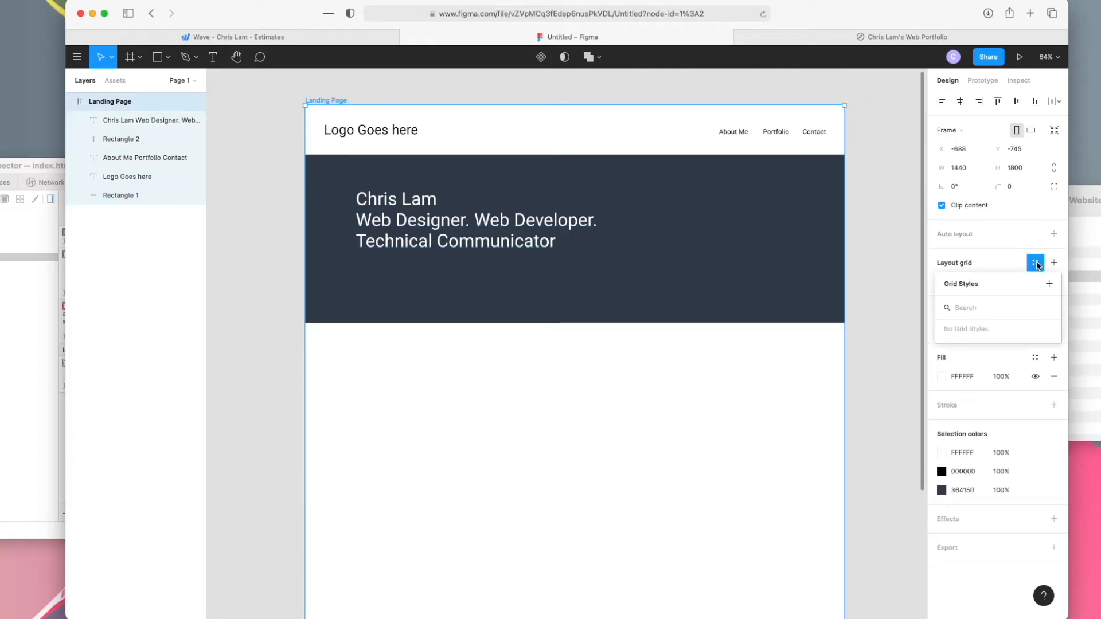
left_click(1036, 263)
left_click(1036, 281)
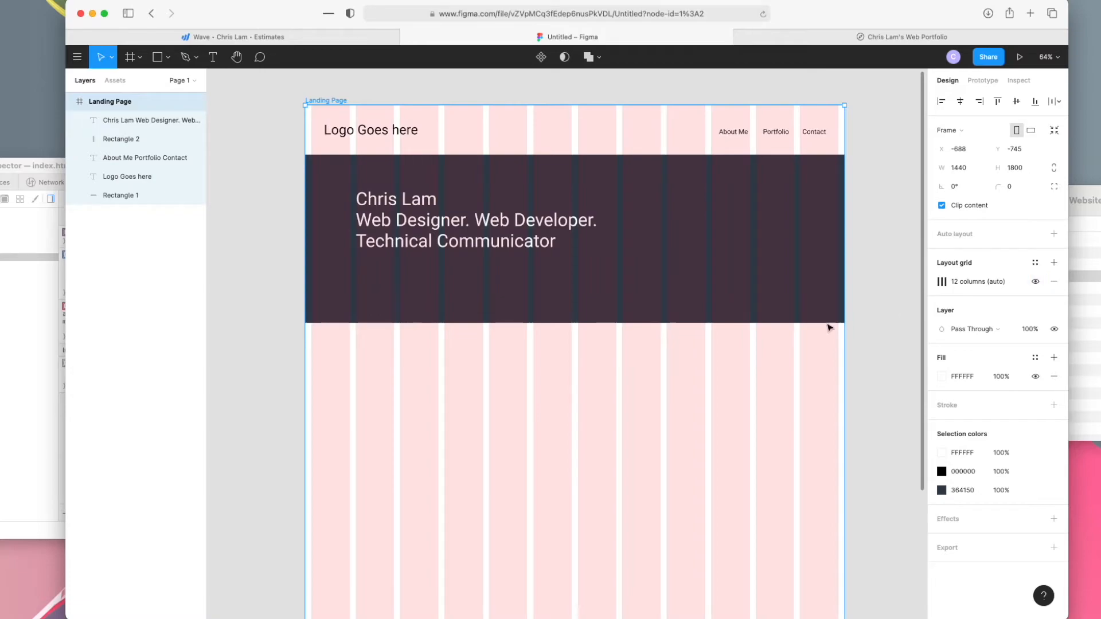
Draw a rectangle across the first six grid columns below the hero at X 16, Y 660, sized about 696 × 615.
scroll(586, 493, "down", 3)
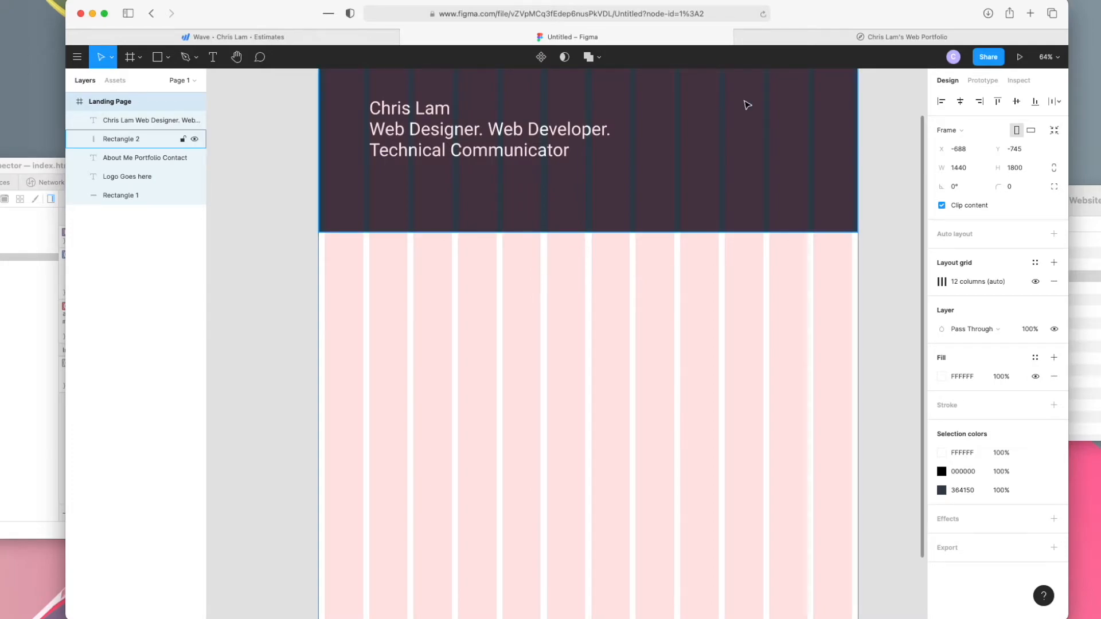
mouse_move(901, 47)
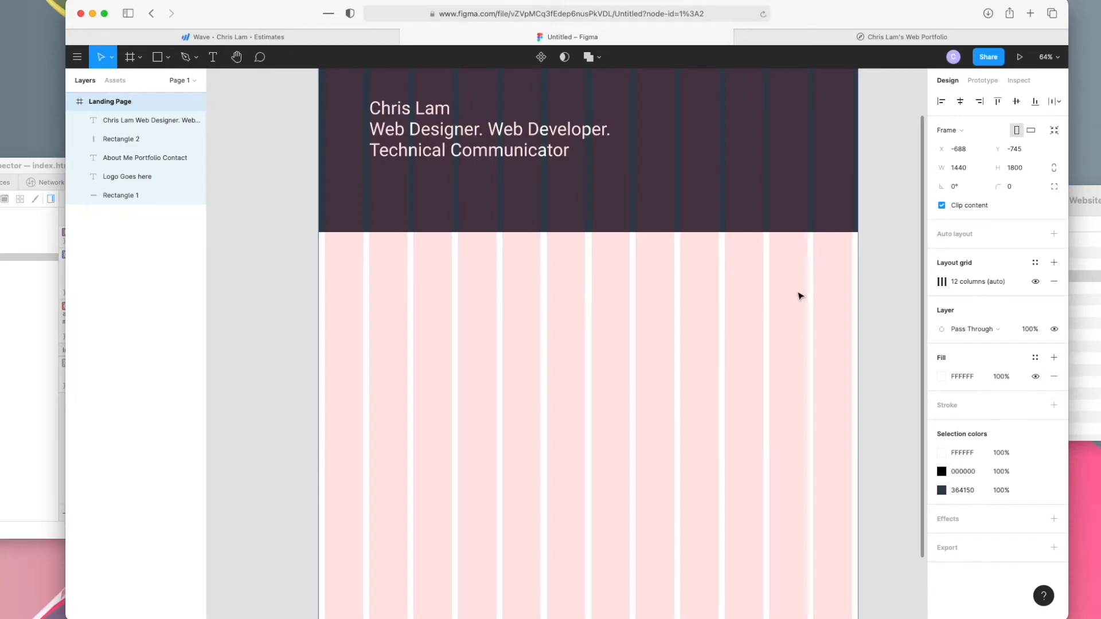
scroll(800, 295, "up", 3)
scroll(800, 295, "down", 4)
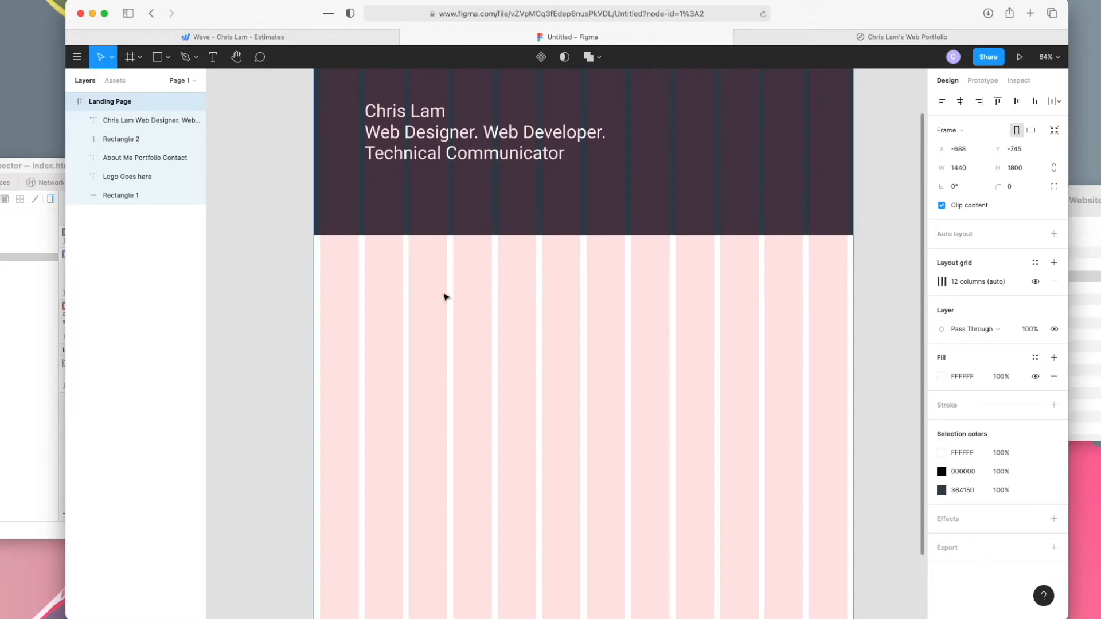
key("r")
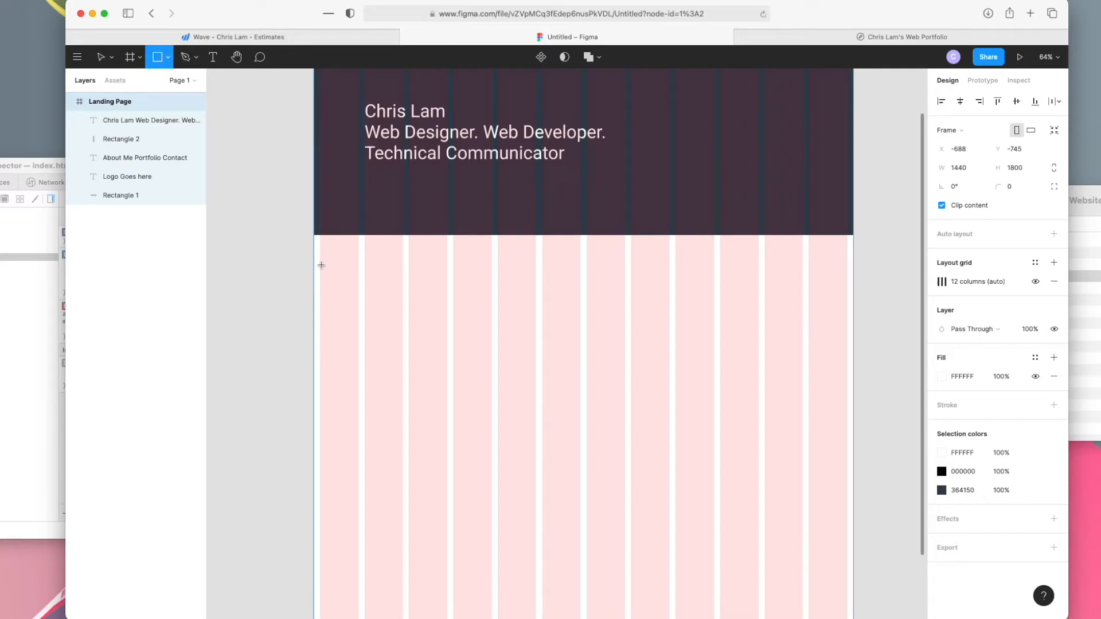
scroll(322, 265, "up", 3)
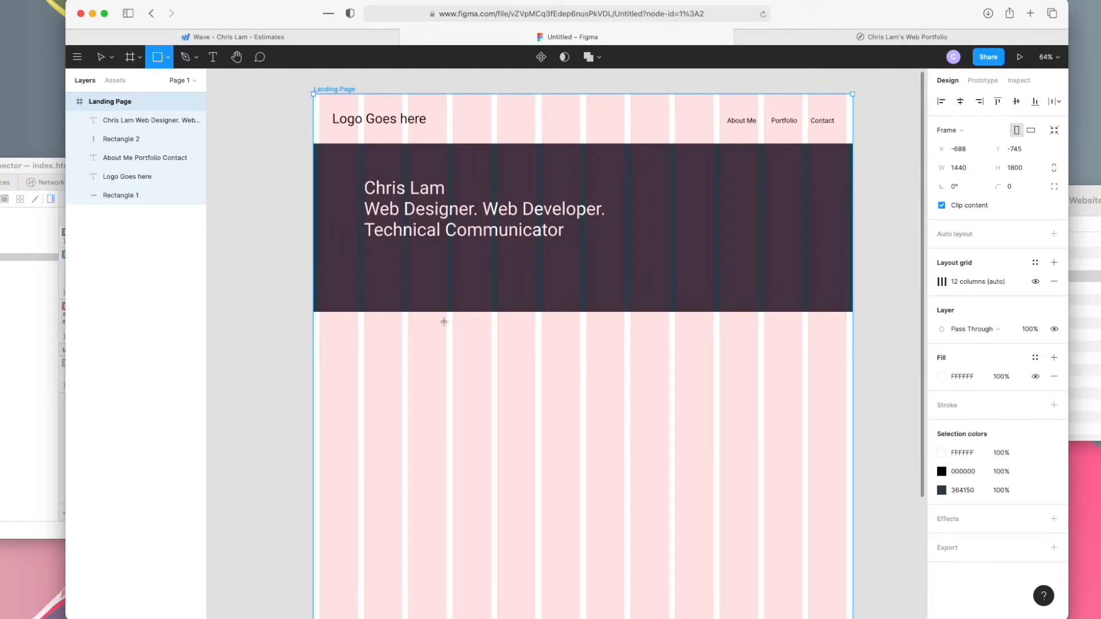
scroll(705, 277, "down", 2)
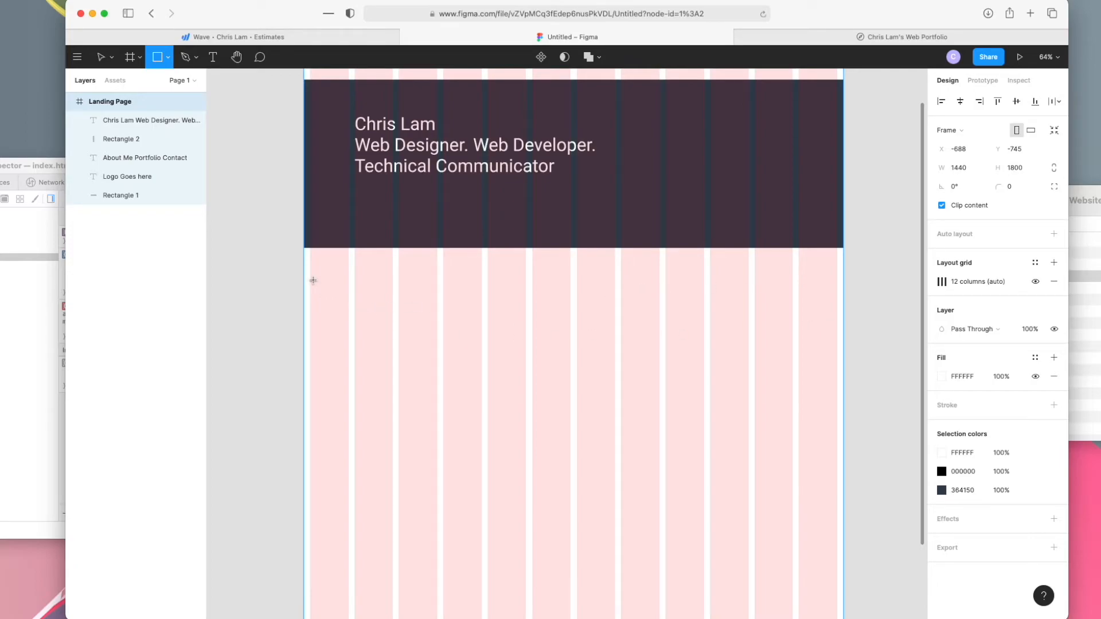
left_click_drag(310, 279, 571, 480)
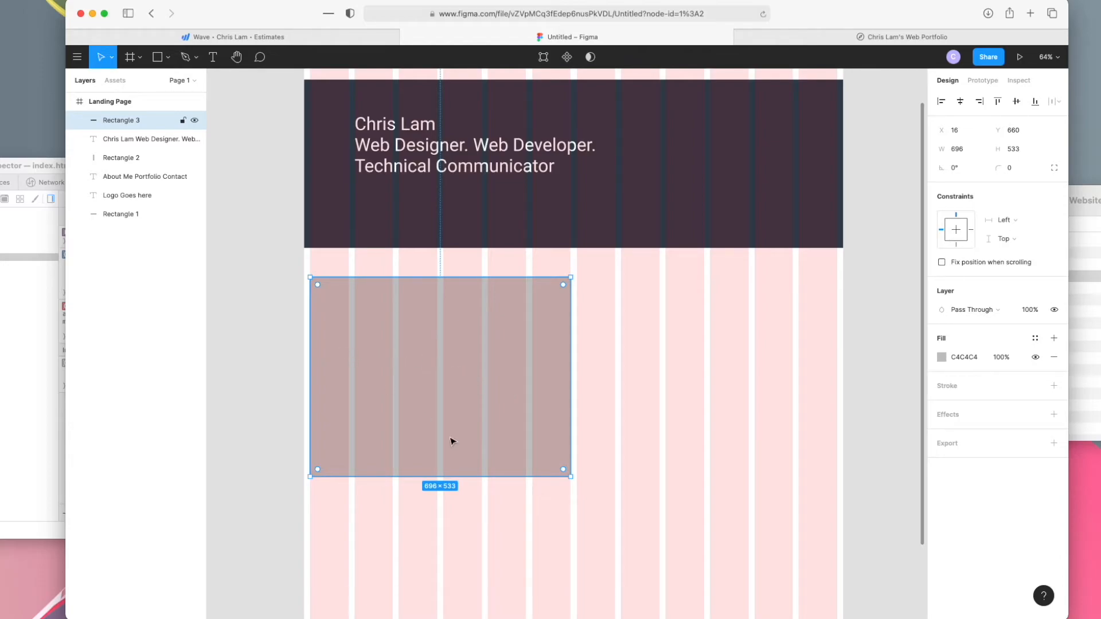
left_click_drag(570, 476, 569, 507)
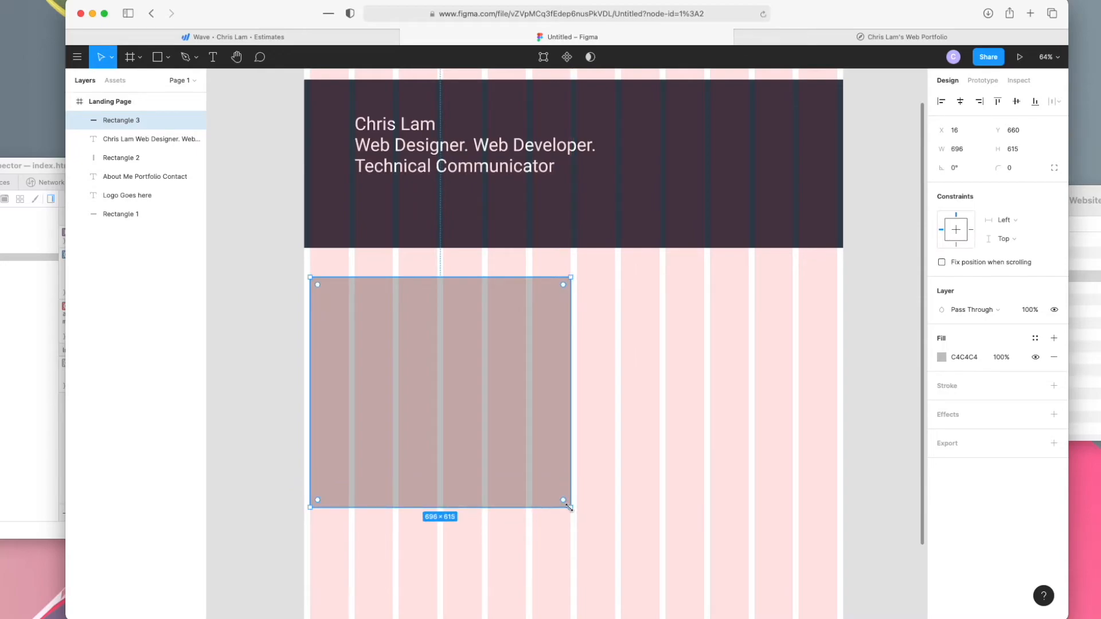
Paste a copy of the rectangle and place it over the last six grid columns at X 728, Y 660.
scroll(773, 397, "down", 2)
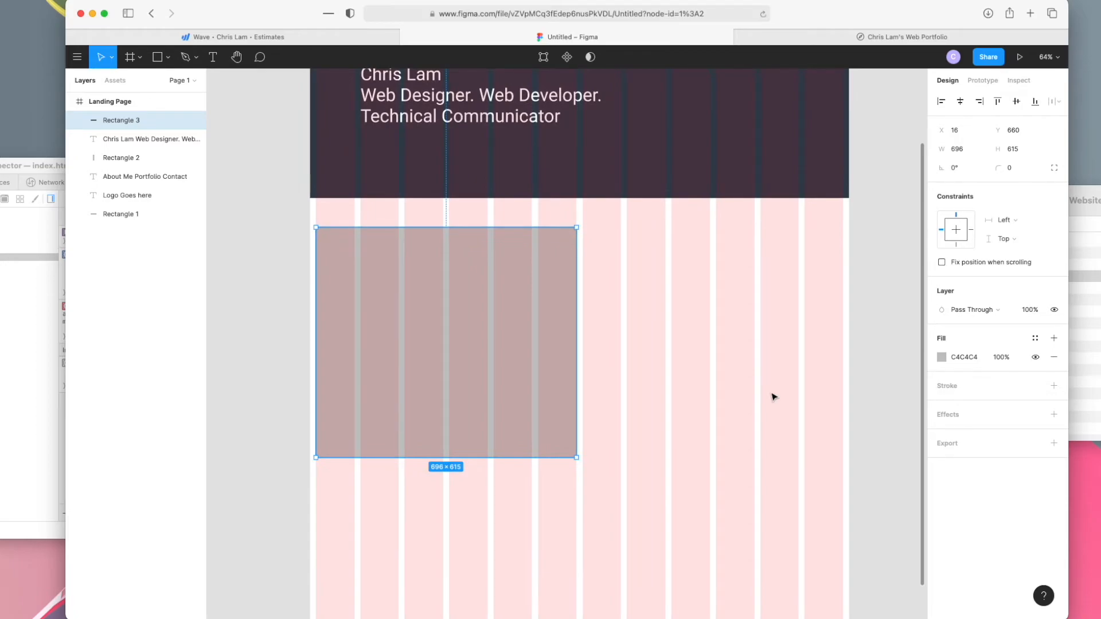
scroll(528, 343, "up", 2)
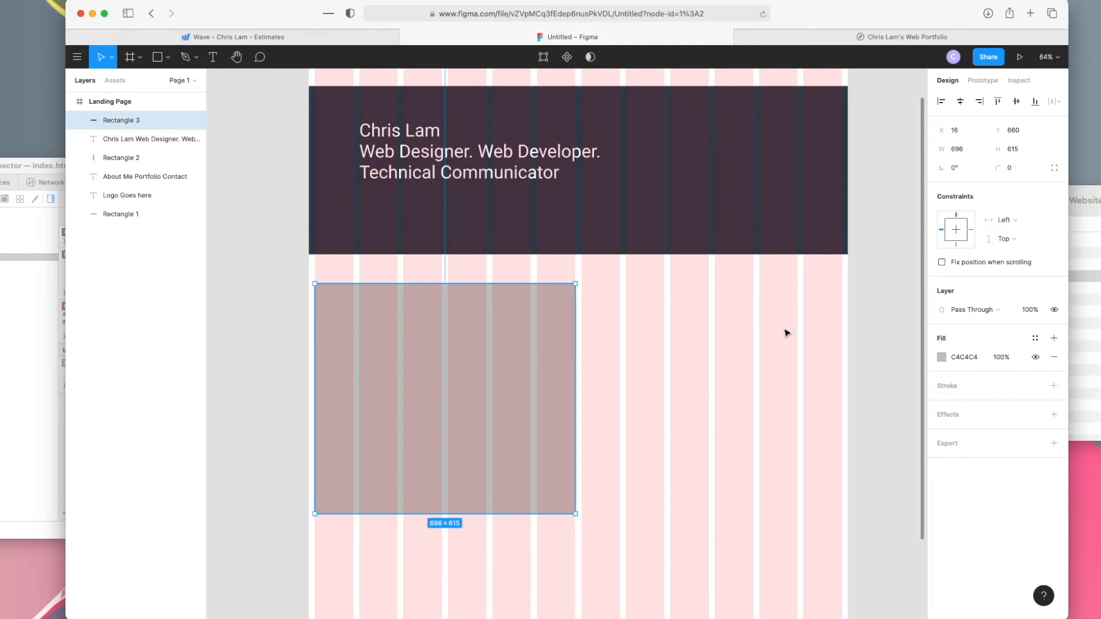
scroll(785, 334, "up", 2)
scroll(785, 332, "down", 1)
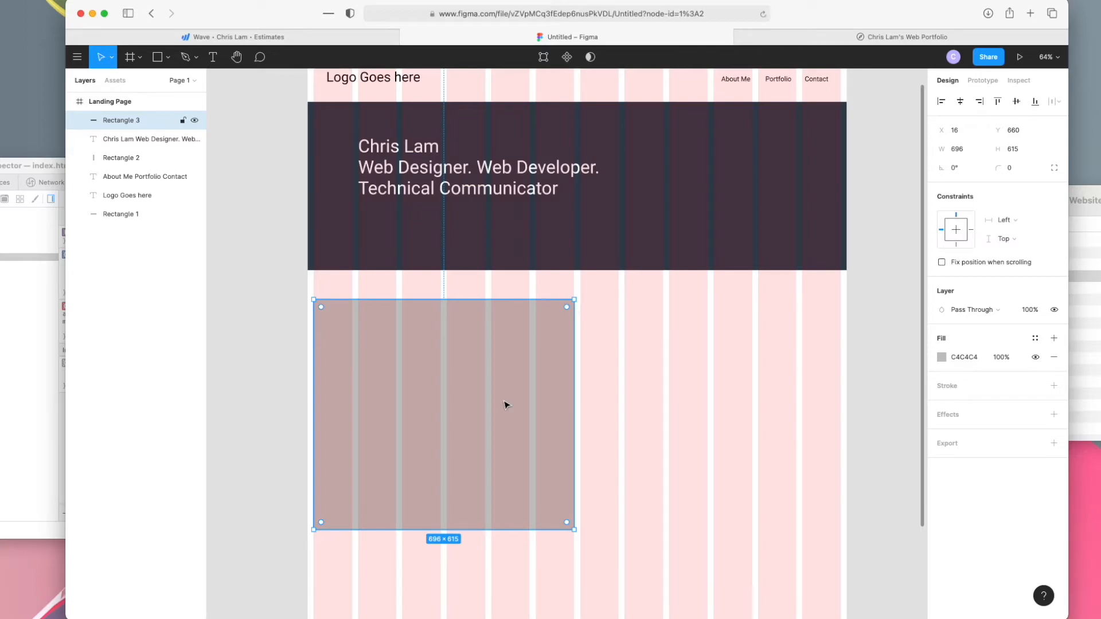
key("super+v")
left_click_drag(470, 398, 738, 401)
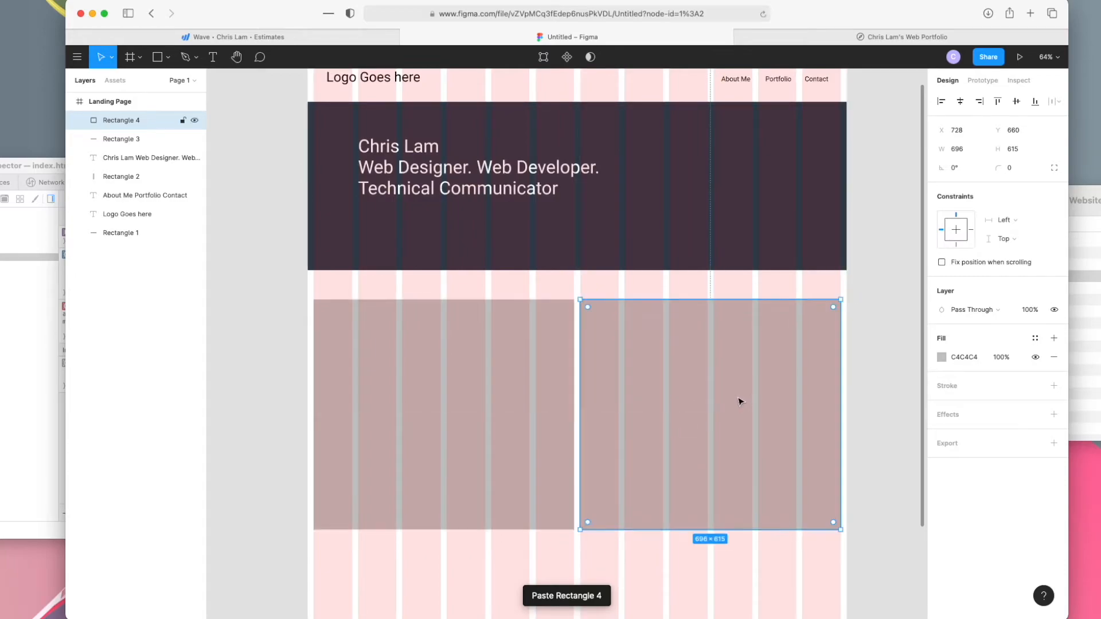
Paste another copy of the rectangle over the first one at X 16, Y 660, and undo the attempted downward move.
scroll(739, 401, "down", 2)
scroll(740, 402, "down", 2)
key("super+v")
left_click_drag(723, 362, 715, 516)
key("super+z")
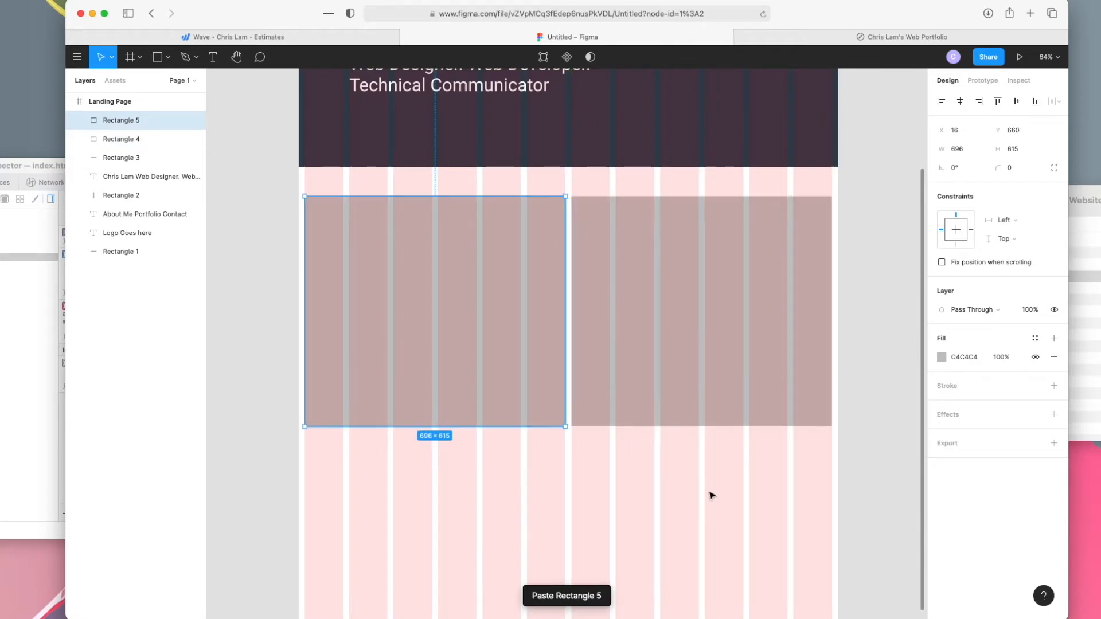
Paste two more copies of the rectangle as a second row at Y 1298, one at X 16 and one at X 728.
key("super+v")
left_click_drag(522, 379, 515, 611)
scroll(519, 599, "down", 3)
left_click_drag(500, 548, 511, 516)
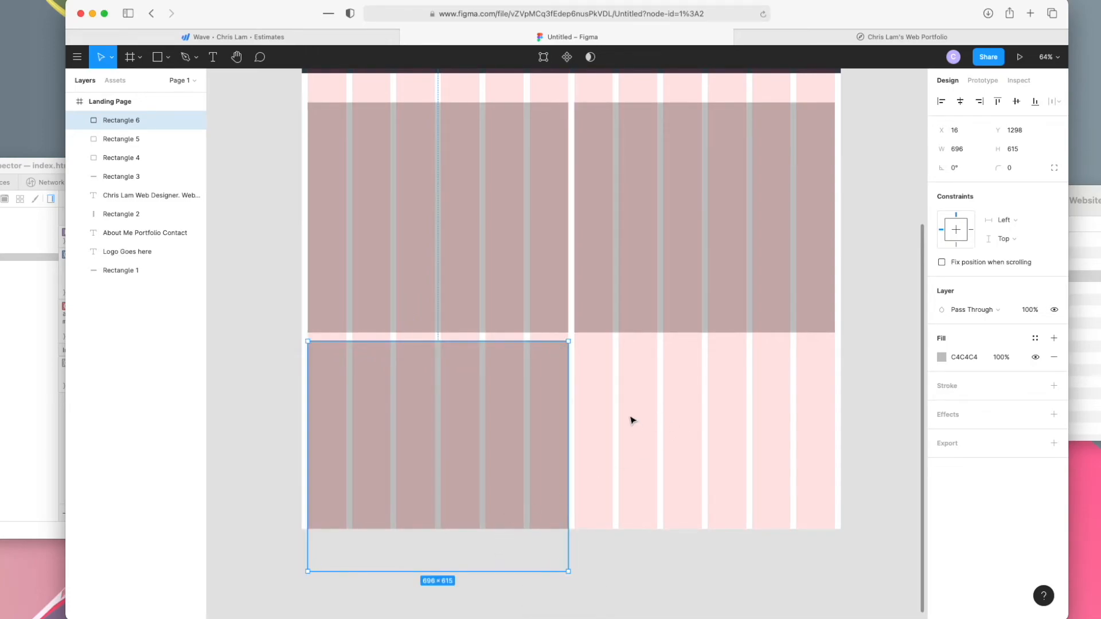
key("super+v")
left_click_drag(554, 421, 743, 425)
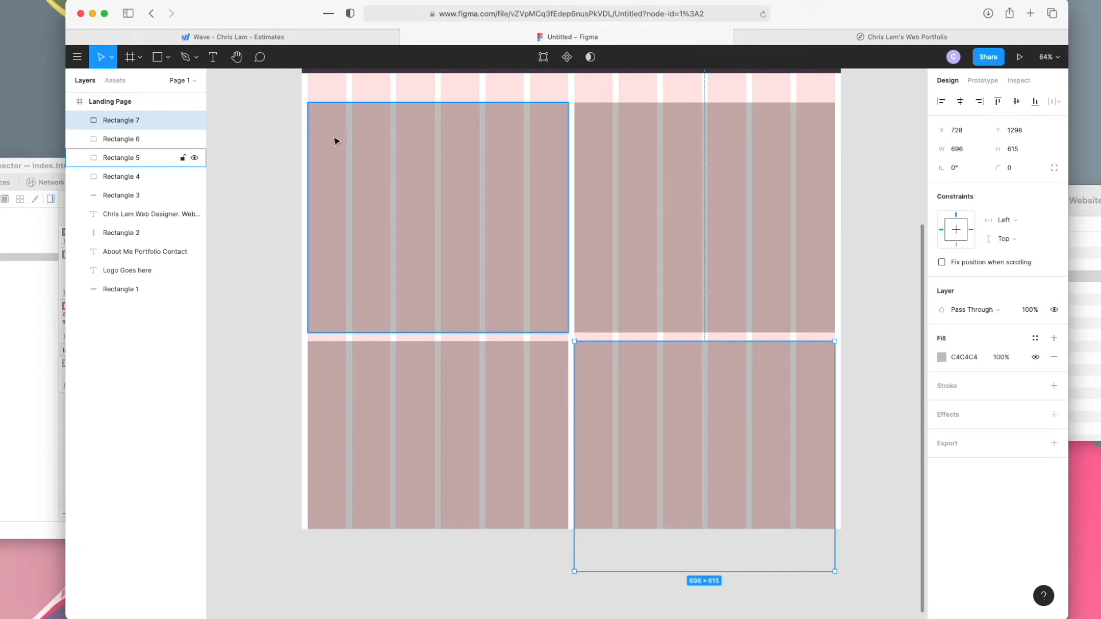
Set the Landing Page frame's height to 2500.
left_click(123, 104)
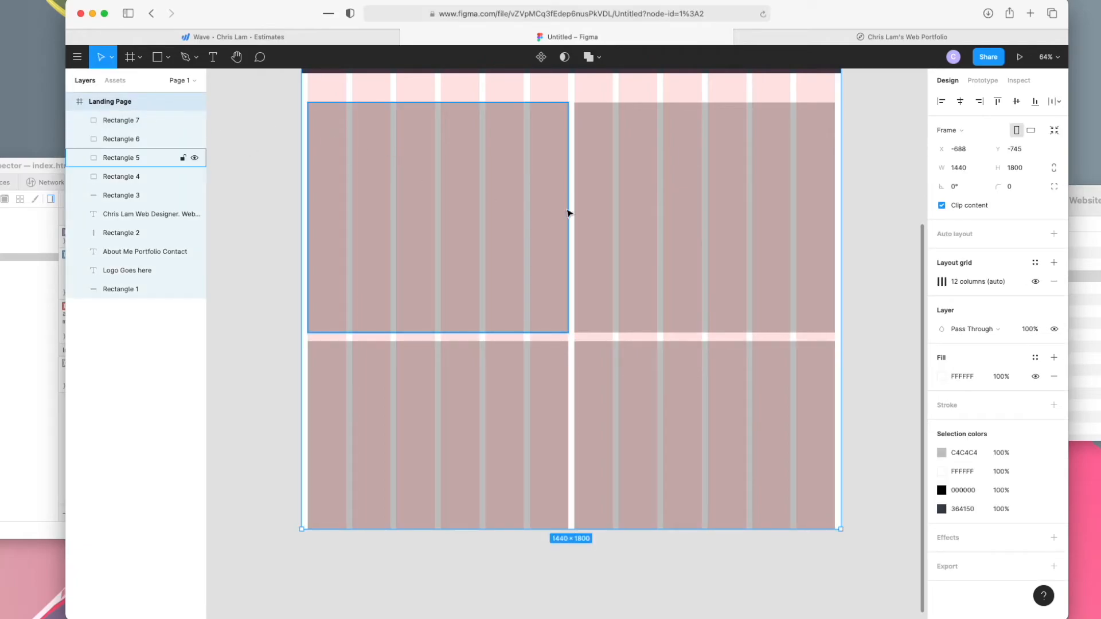
left_click(1024, 170)
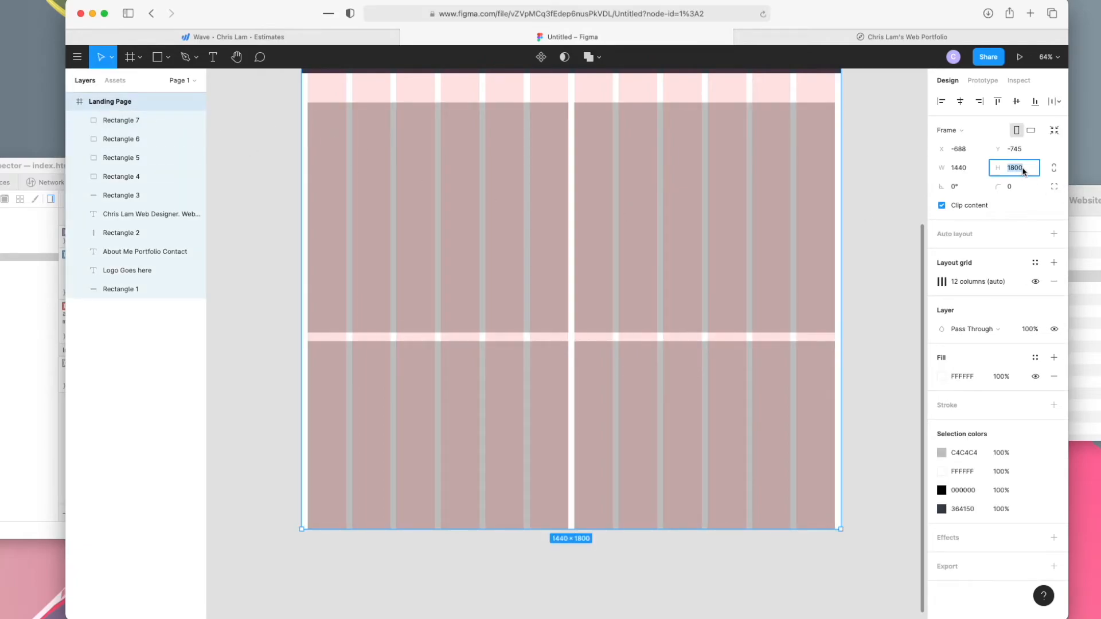
type("2500")
key("Return")
scroll(806, 315, "down", 5)
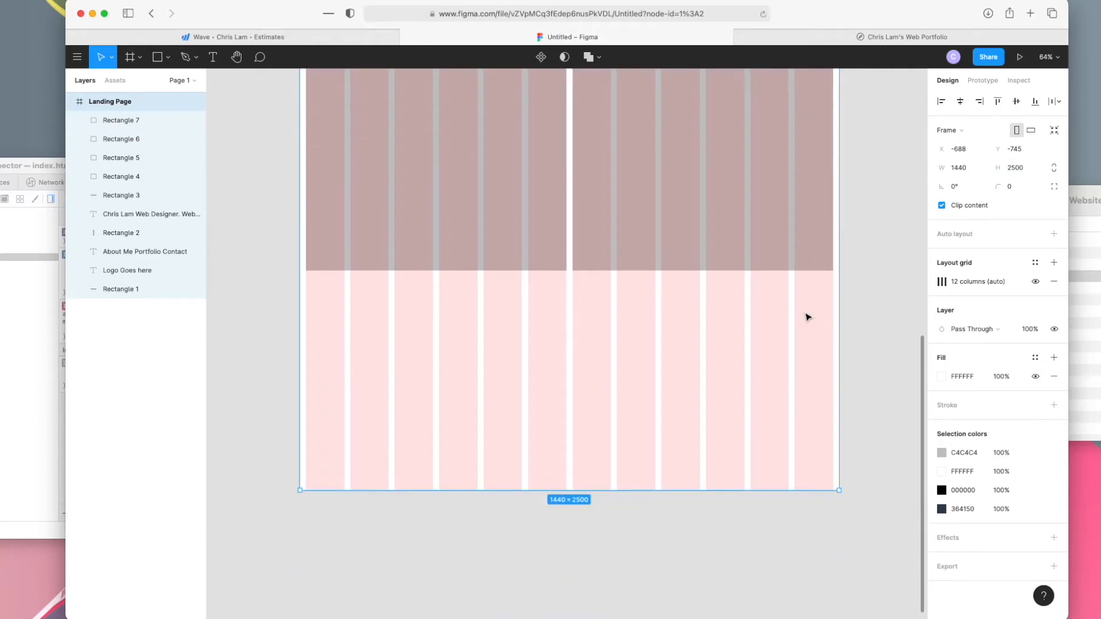
scroll(806, 316, "up", 10)
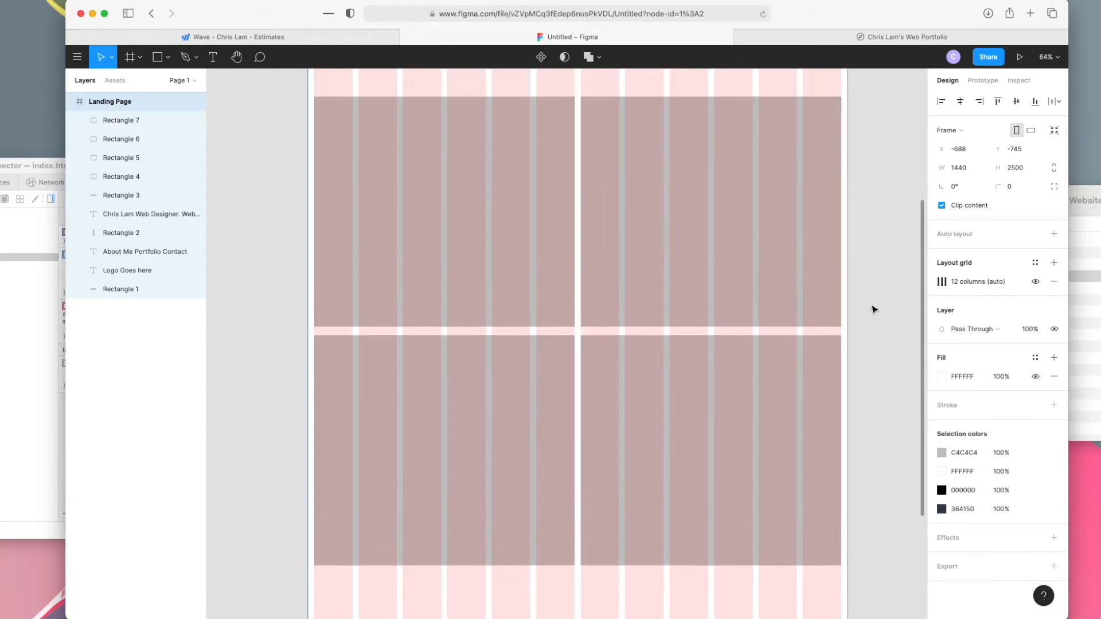
scroll(870, 257, "up", 3)
scroll(870, 256, "down", 1)
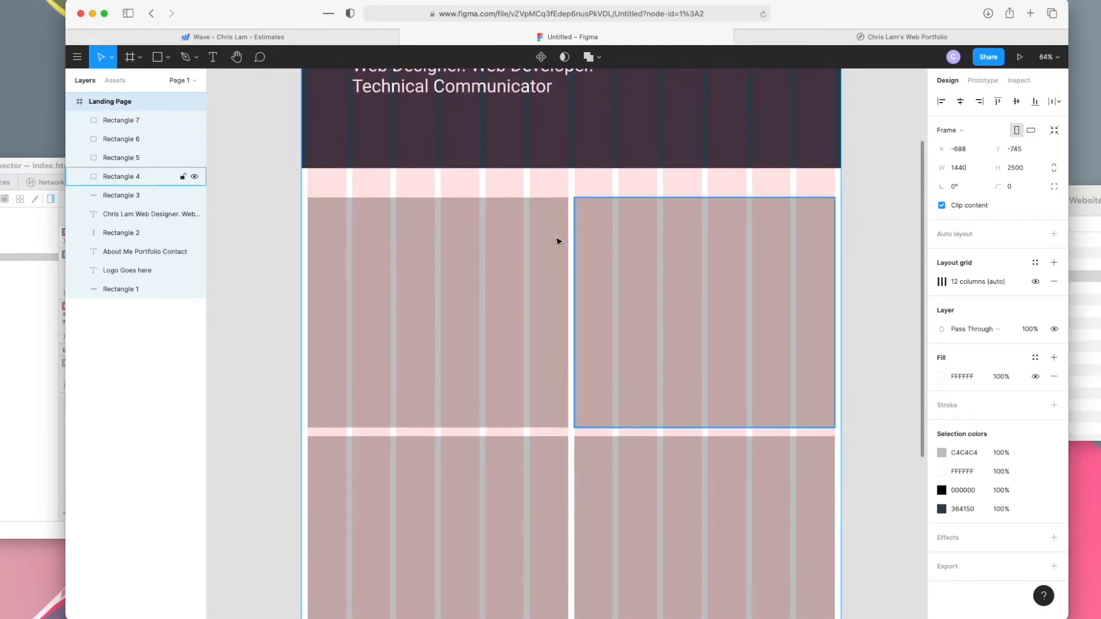
scroll(866, 233, "up", 3)
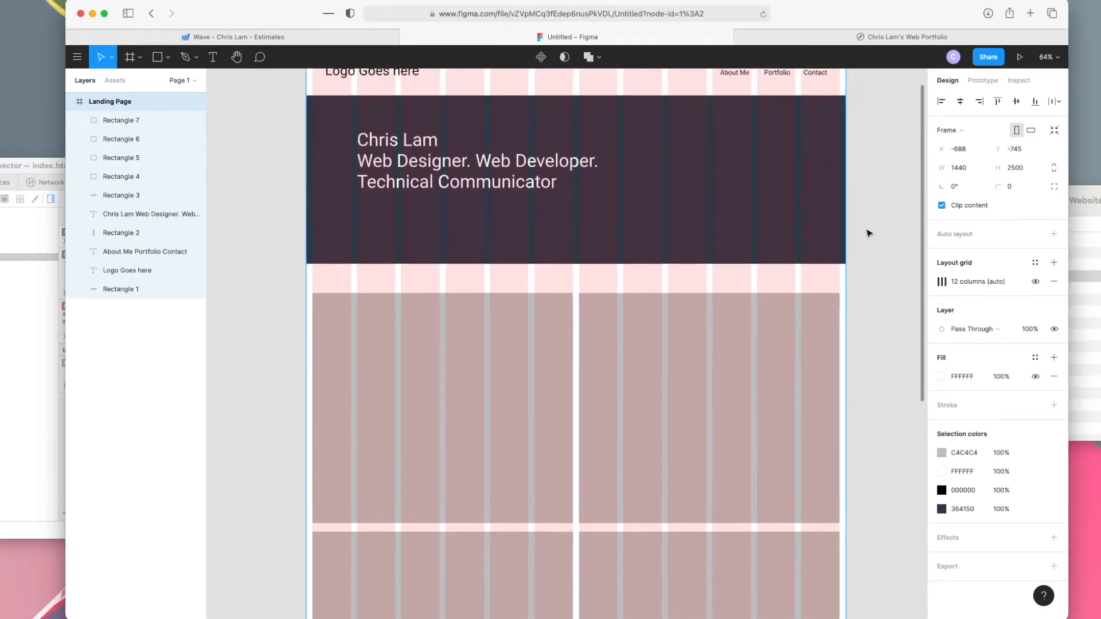
scroll(867, 233, "right", 1)
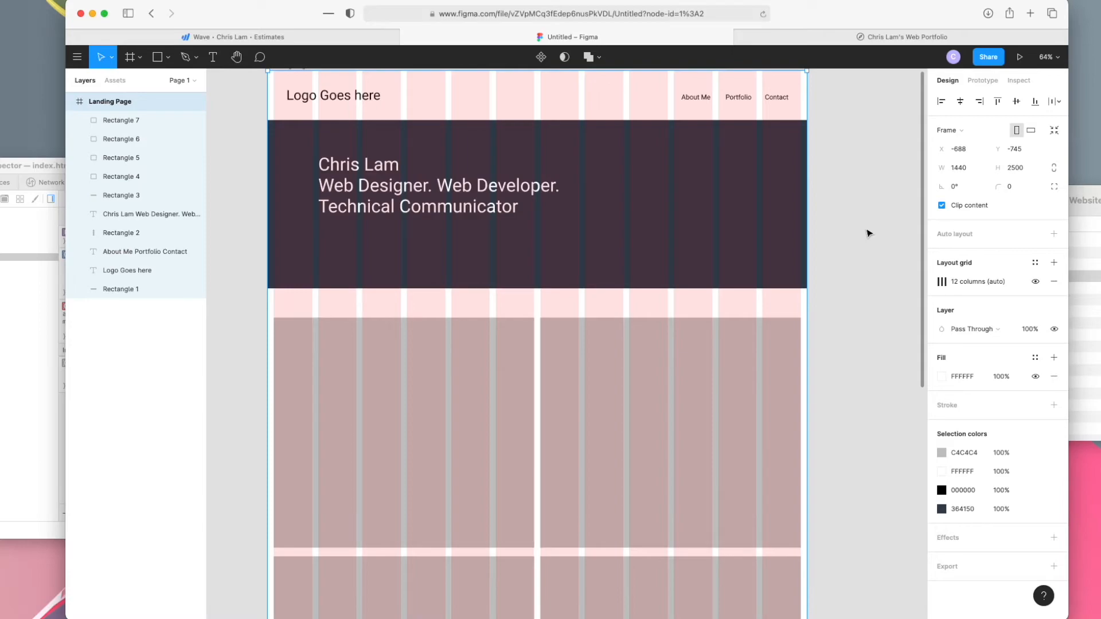
Try to place image-1.jpg from the img folder in Finder onto the first placeholder rectangle below the hero.
key("super+Tab")
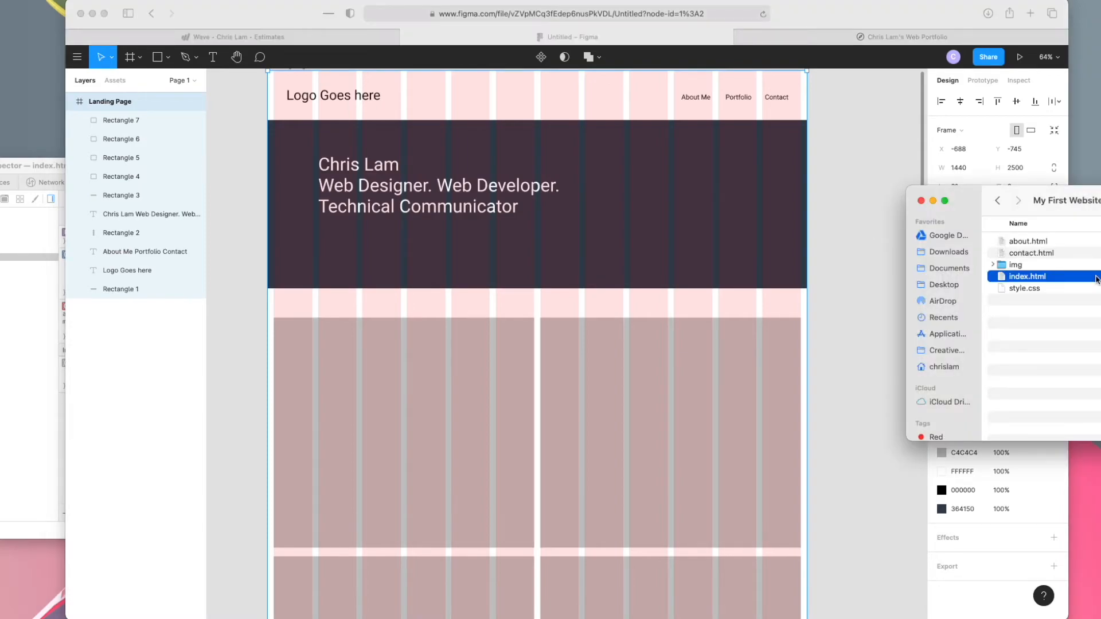
double_click(1032, 267)
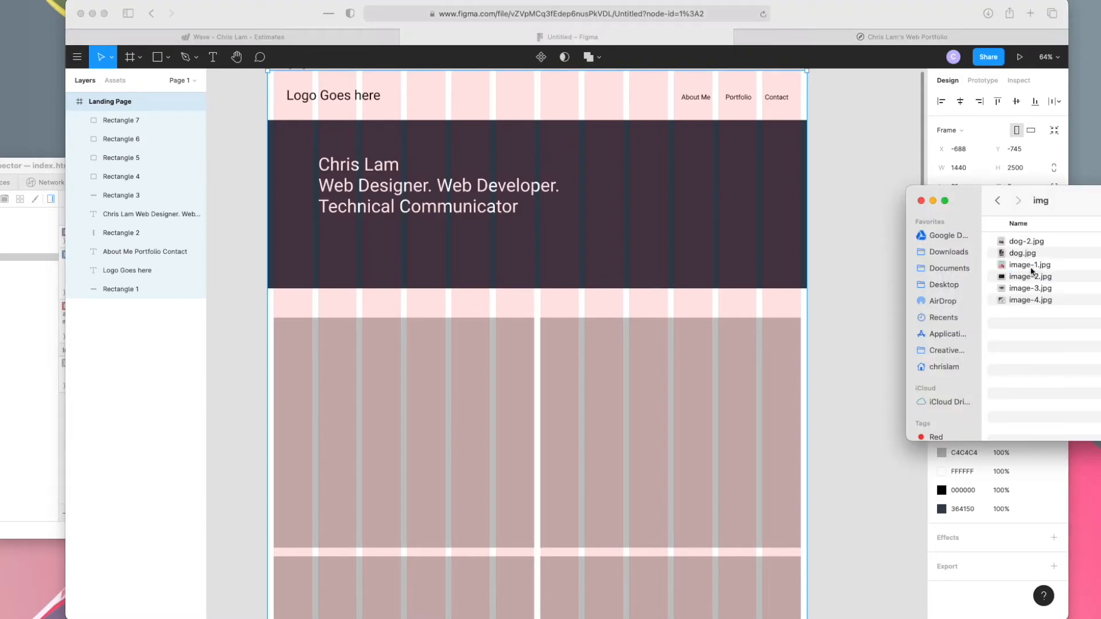
left_click(1038, 268)
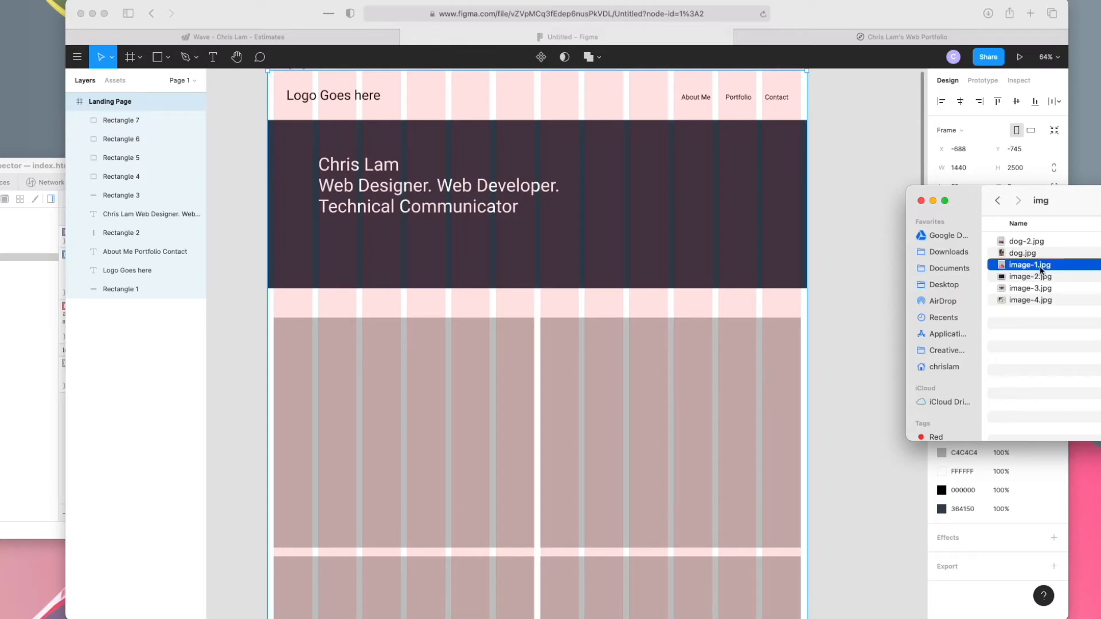
left_click(1087, 294)
left_click_drag(1064, 268, 433, 445)
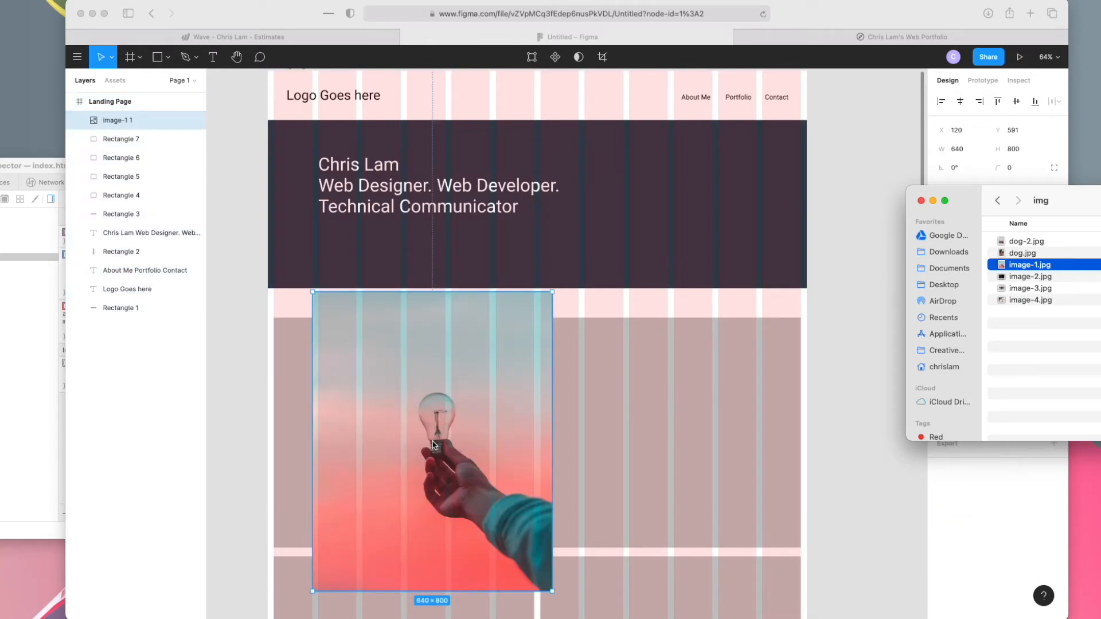
left_click(475, 395)
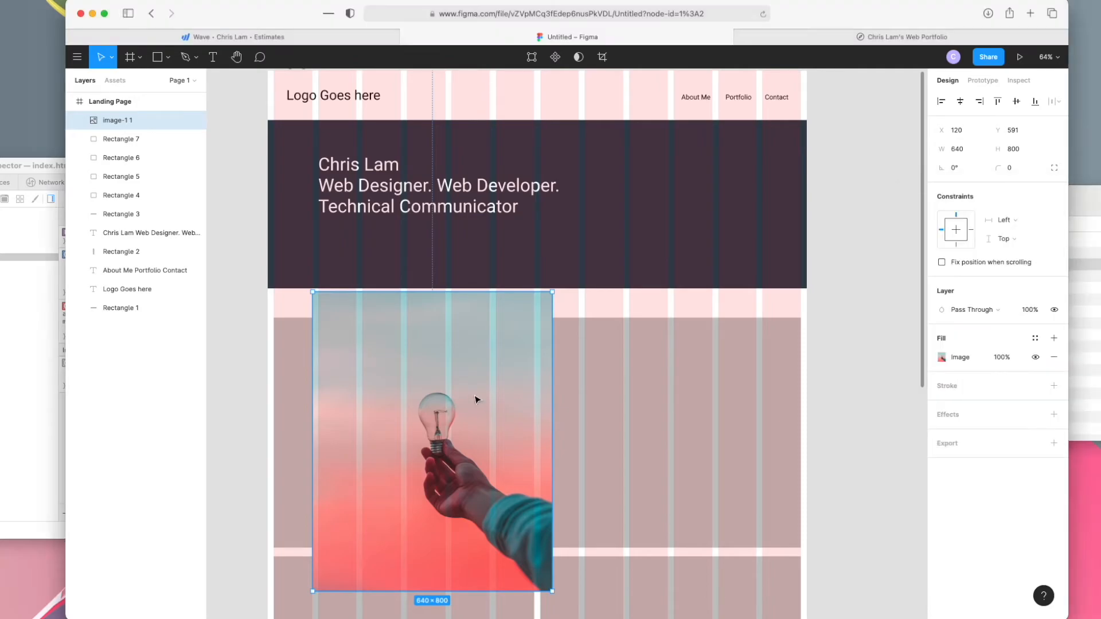
key("Delete")
Place image-1.jpg from the img folder into the first placeholder rectangle below the hero.
right_click(432, 384)
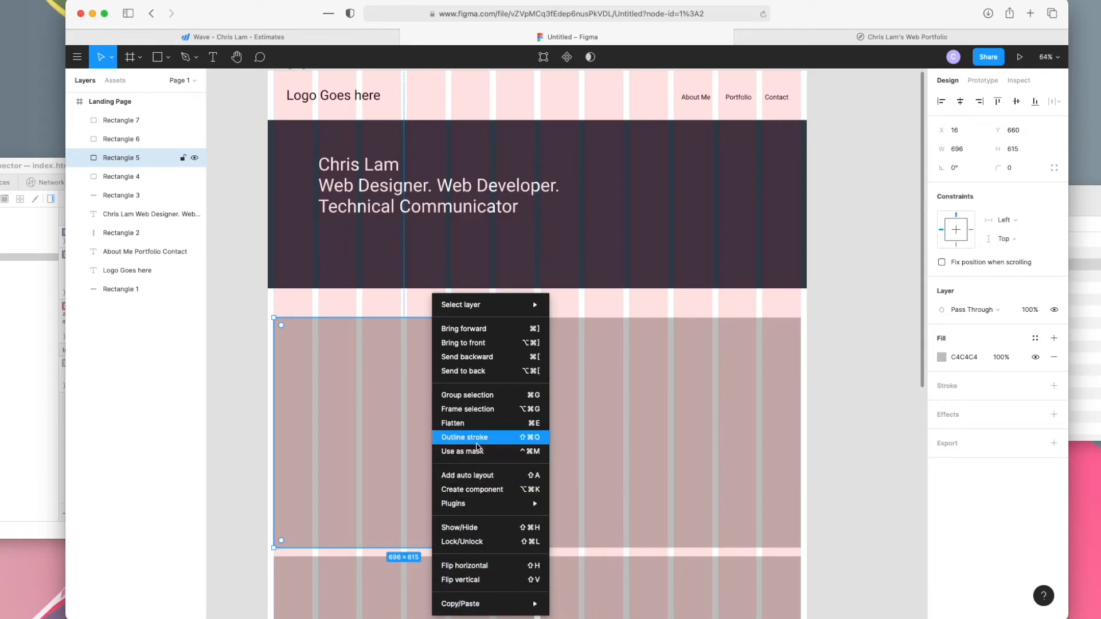
left_click(349, 391)
left_click(165, 58)
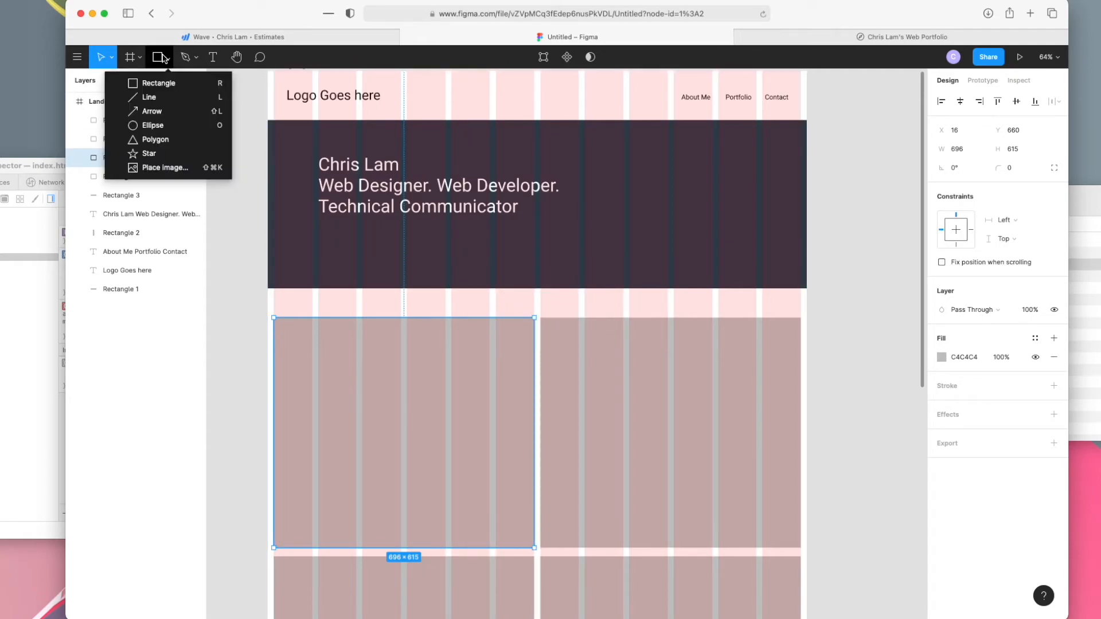
left_click(161, 166)
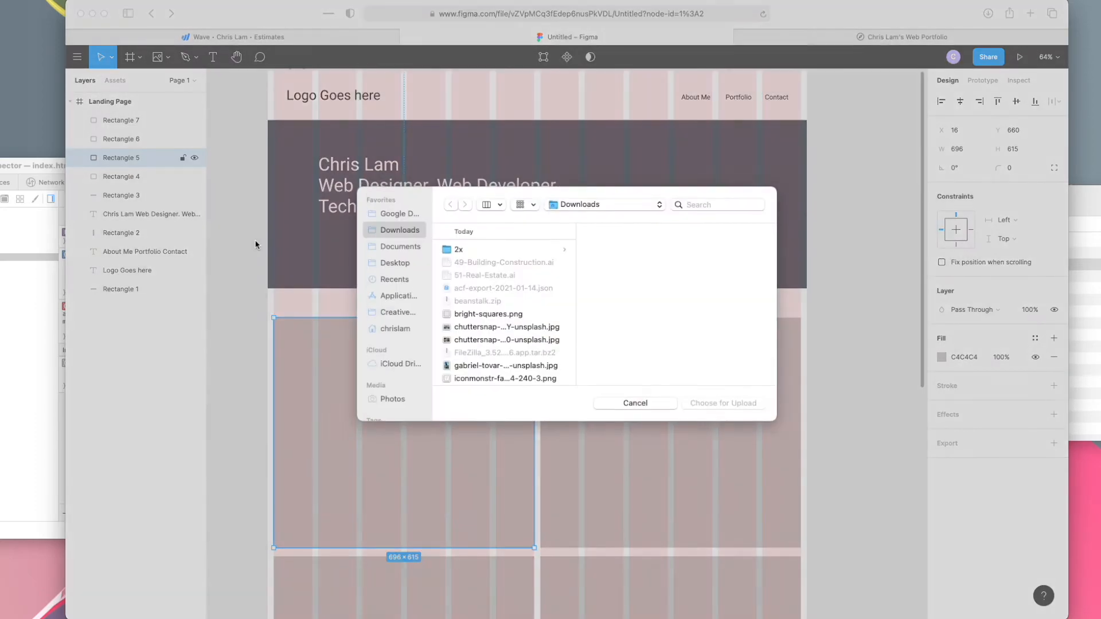
left_click(1093, 287)
left_click_drag(1041, 267, 717, 319)
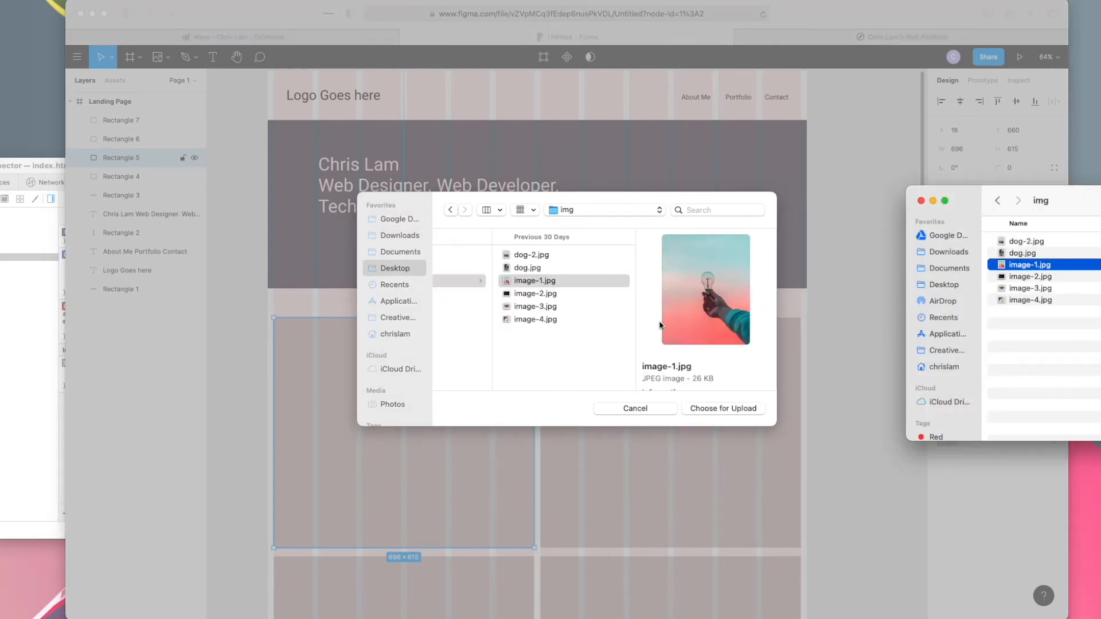
left_click(702, 408)
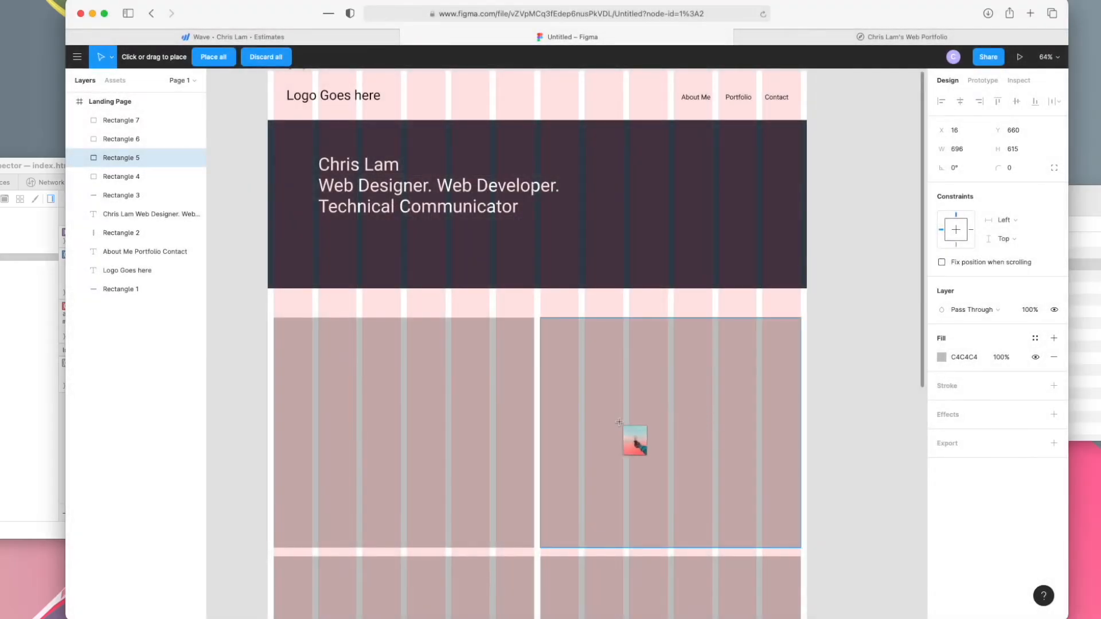
left_click(367, 417)
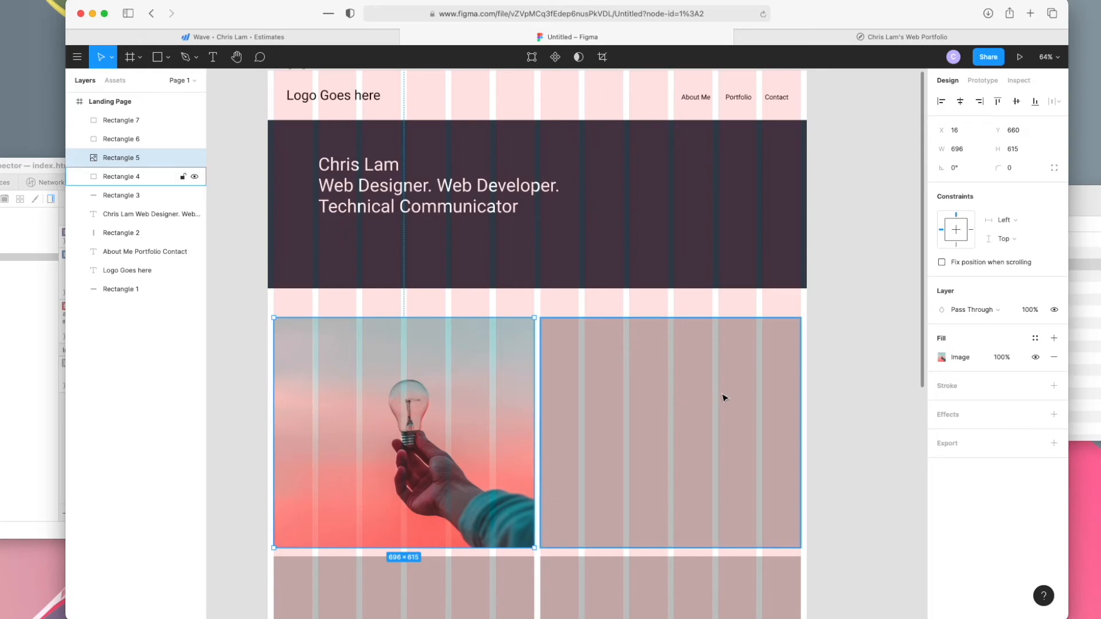
Fill the three remaining placeholder rectangles with image-2.jpg, image-3.jpg and image-4.jpg from the img folder.
scroll(724, 397, "down", 3)
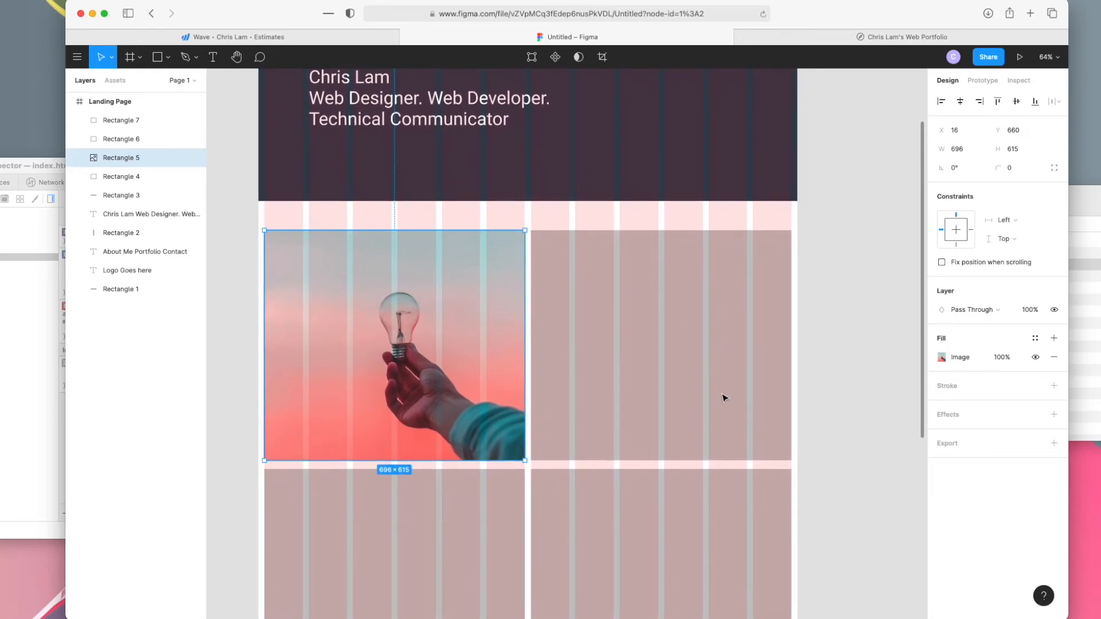
left_click(682, 322)
right_click(682, 322)
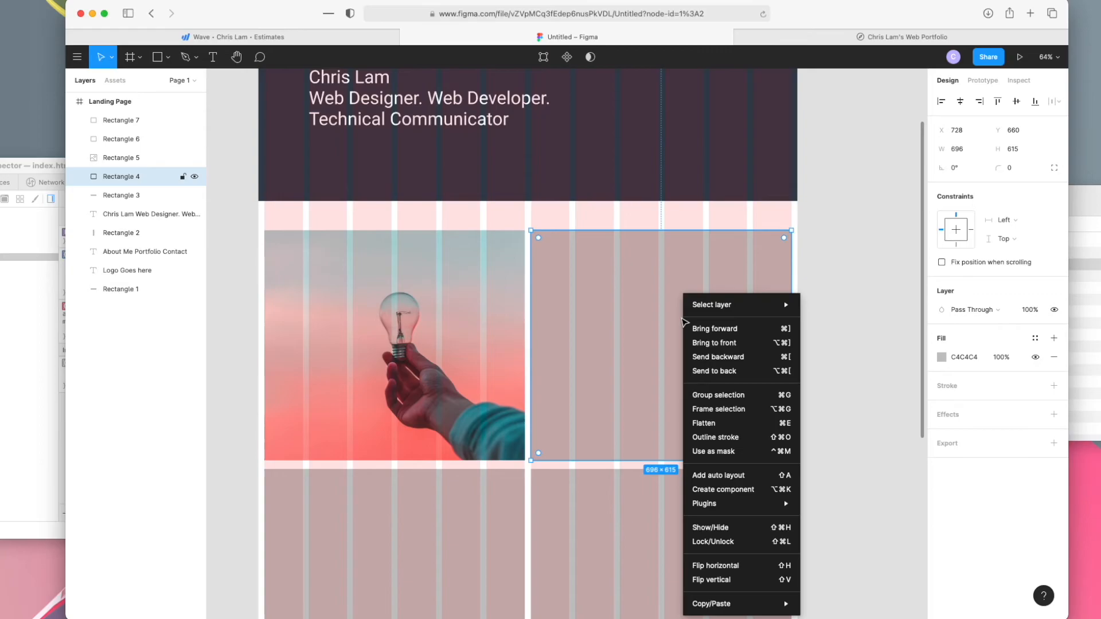
left_click(656, 325)
key("shift+super+k")
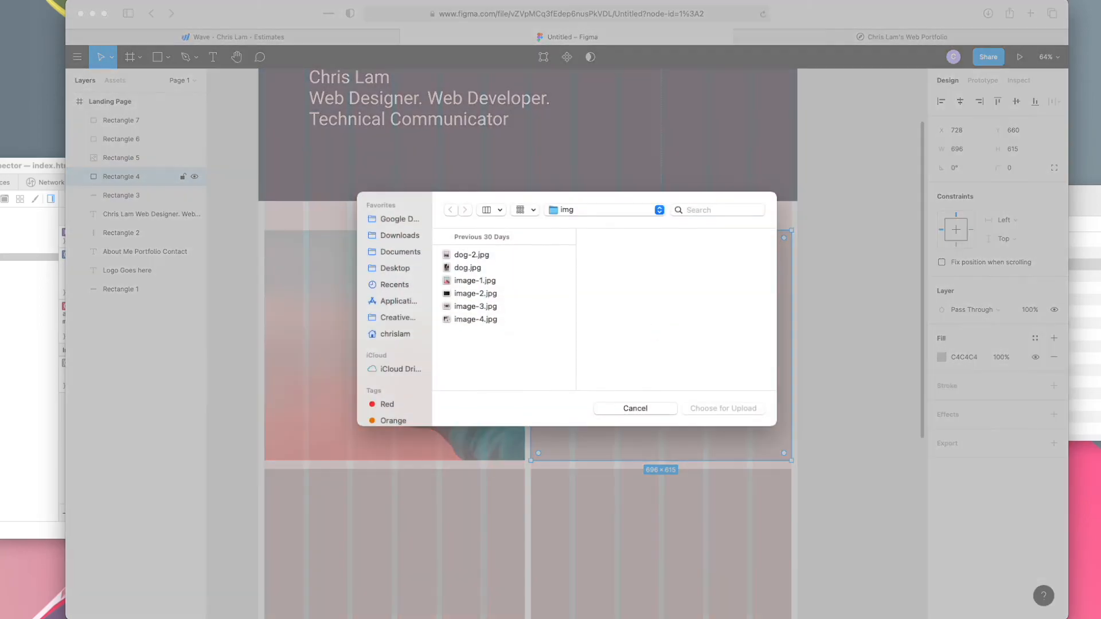
left_click(493, 295)
left_click(488, 323, "shift")
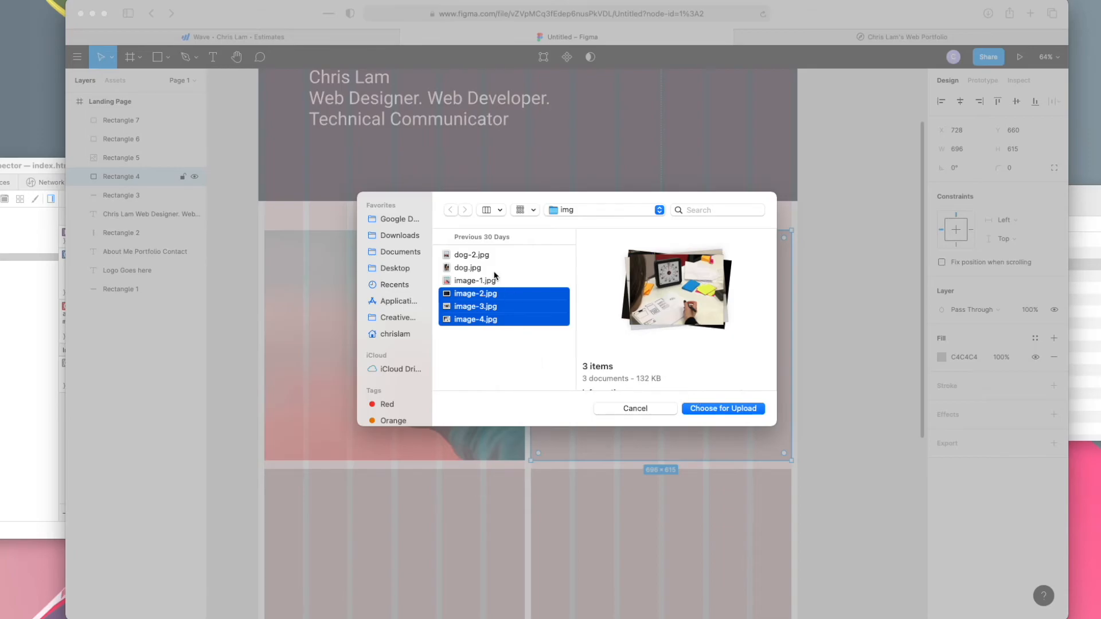
left_click(709, 410)
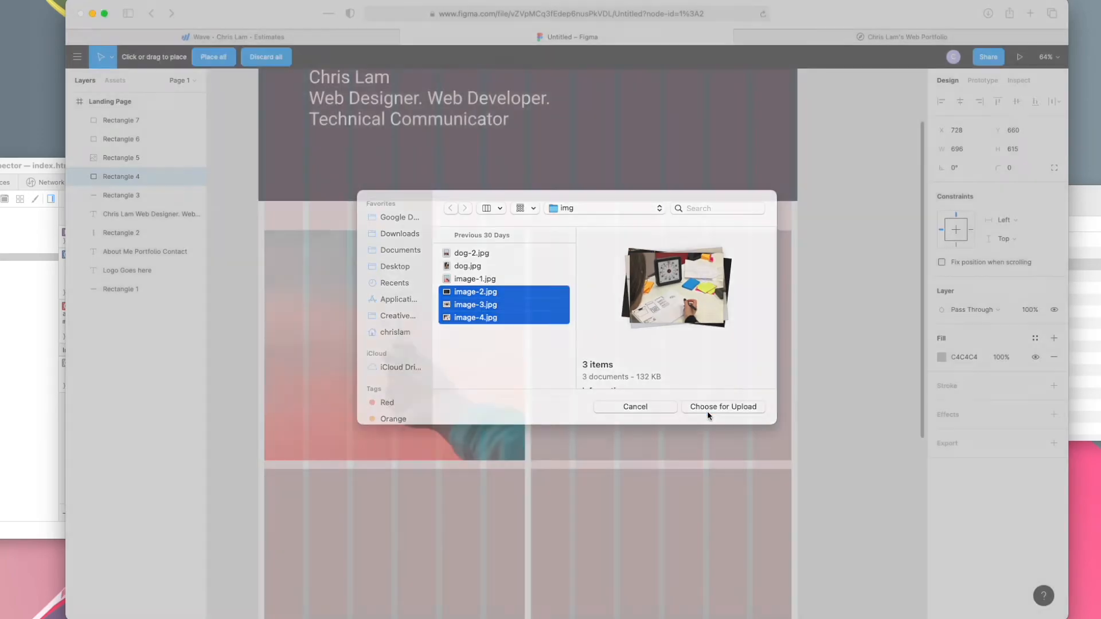
left_click(686, 341)
scroll(686, 340, "down", 4)
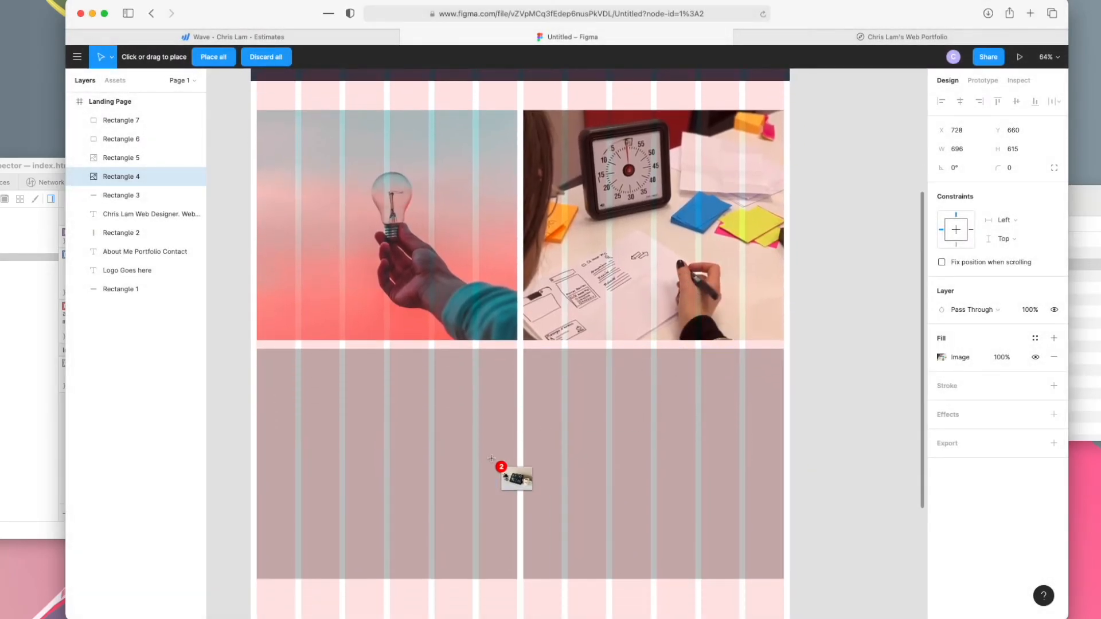
left_click(499, 454)
left_click(659, 442)
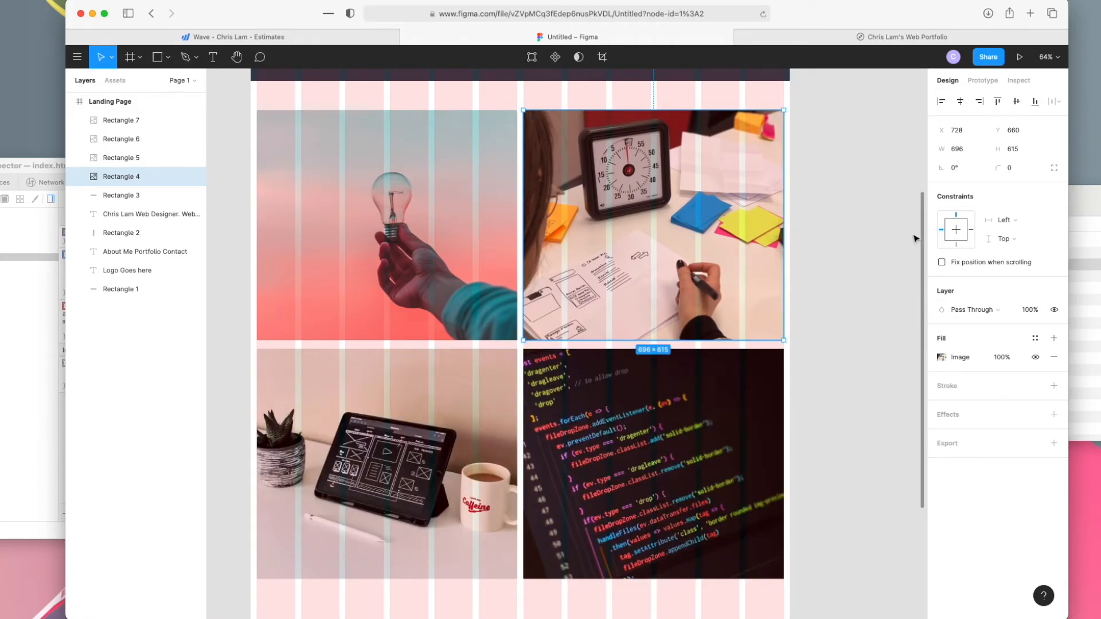
left_click(871, 236)
Move both images of the second row down to Y 1473, leaving room for captions above them.
scroll(692, 219, "up", 8)
scroll(692, 219, "down", 6)
scroll(692, 218, "down", 2)
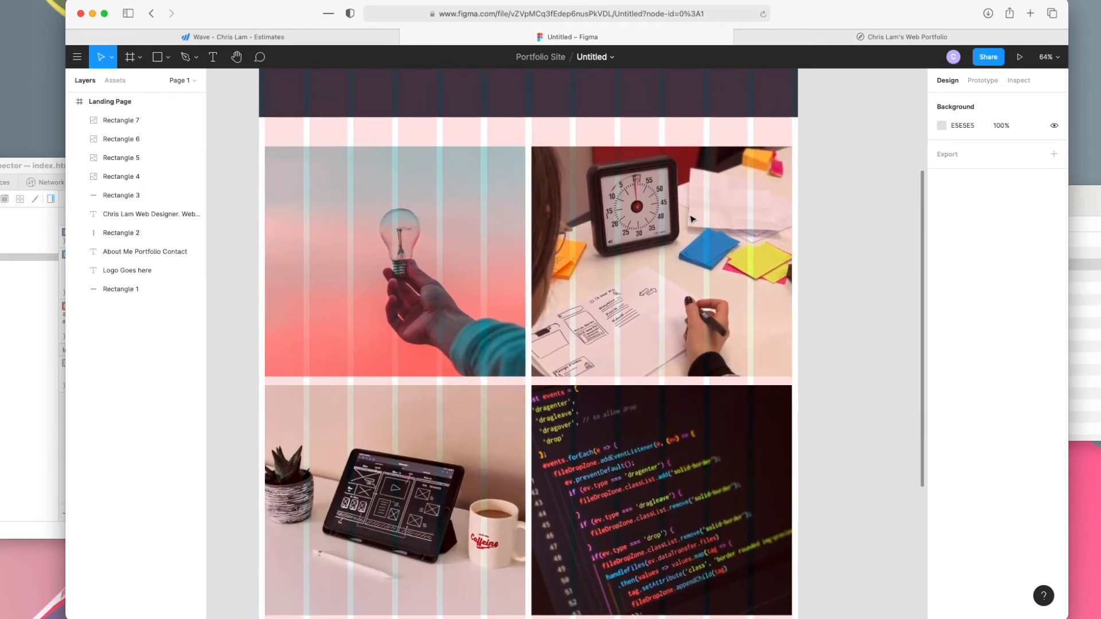
scroll(692, 219, "down", 3)
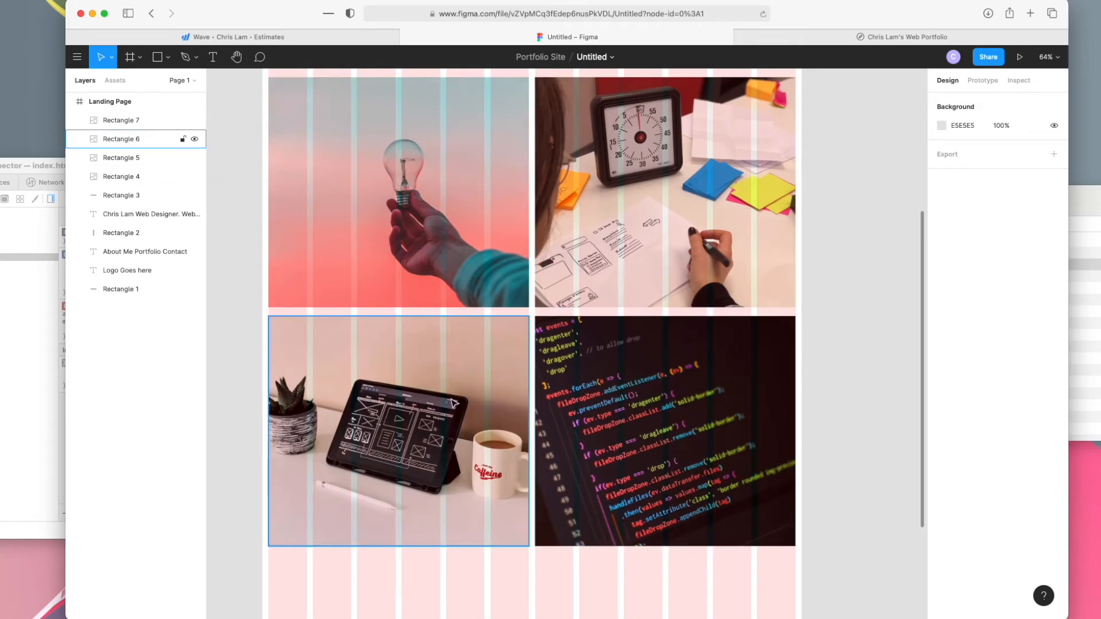
scroll(436, 355, "down", 5)
left_click(425, 320)
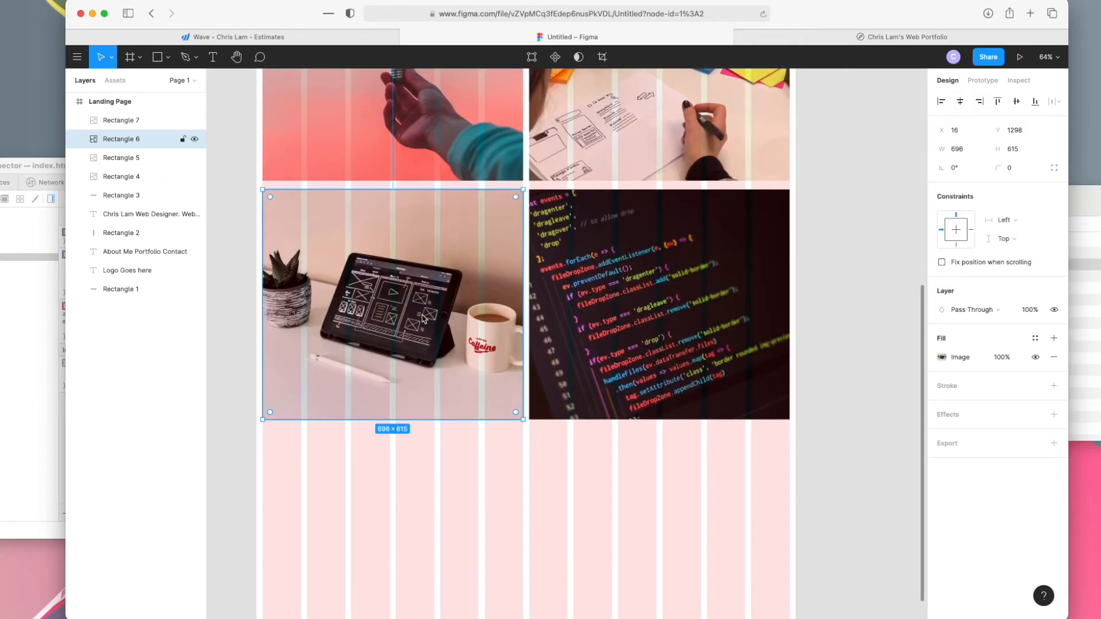
left_click_drag(426, 320, 425, 386)
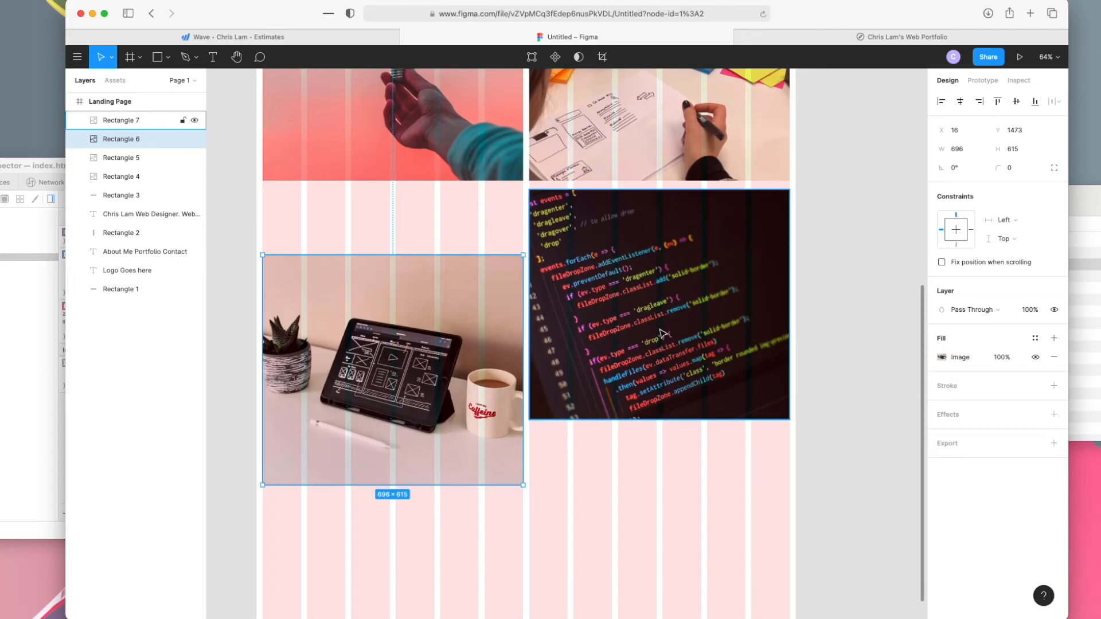
left_click_drag(659, 333, 663, 399)
Add a 696 × 99 text box at X 16, Y 1279 under the light bulb image, reading "Project 1: Sample Project".
scroll(496, 172, "up", 10)
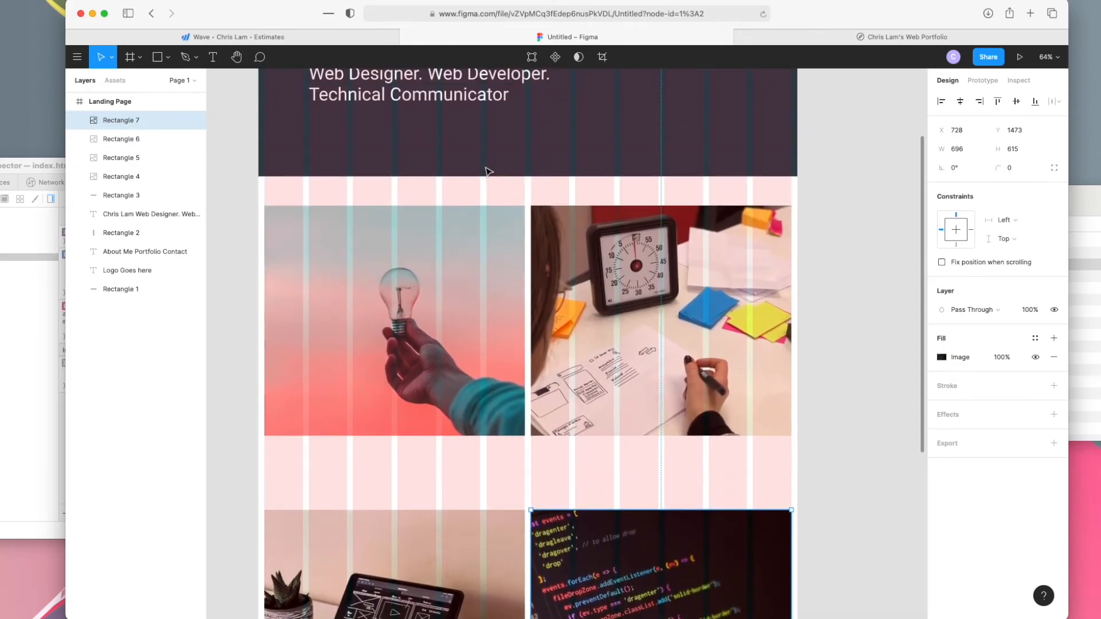
key("t")
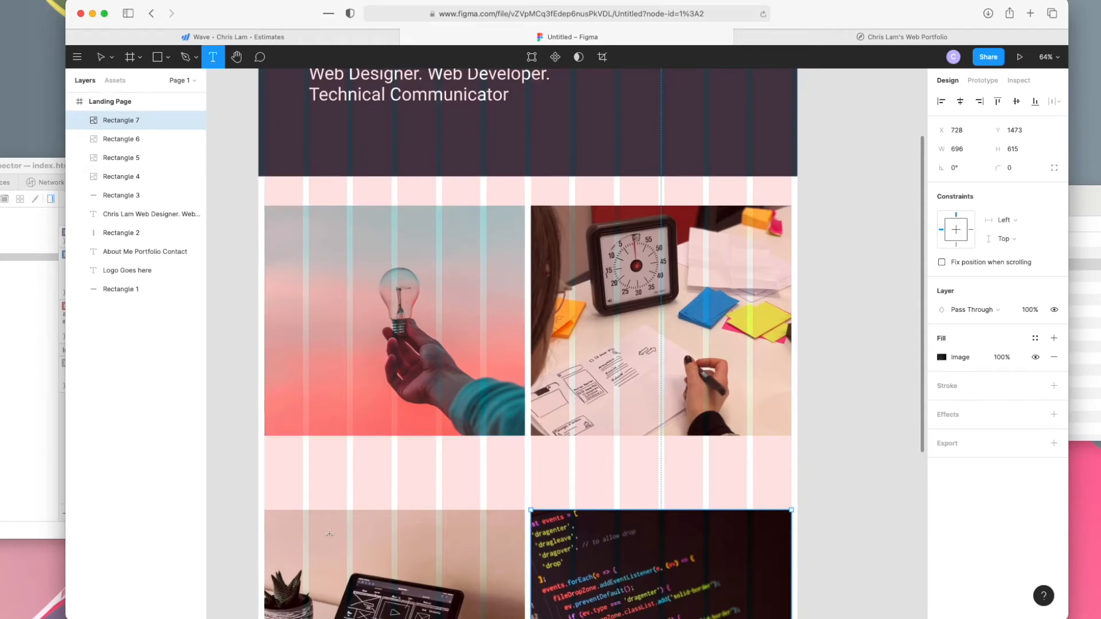
left_click_drag(268, 438, 523, 475)
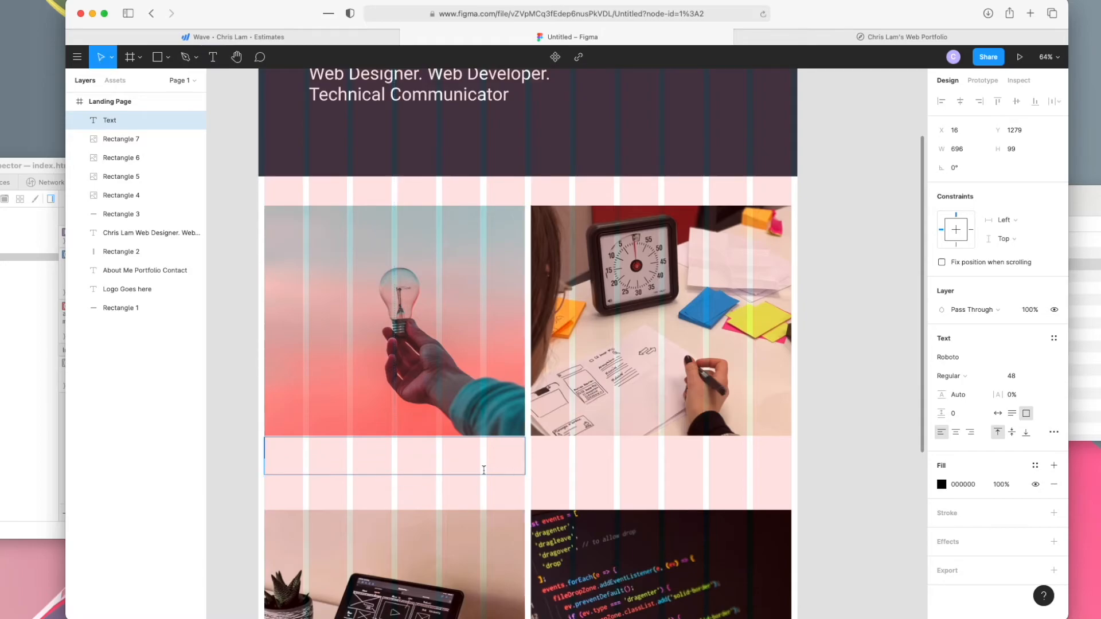
type("Project 1")
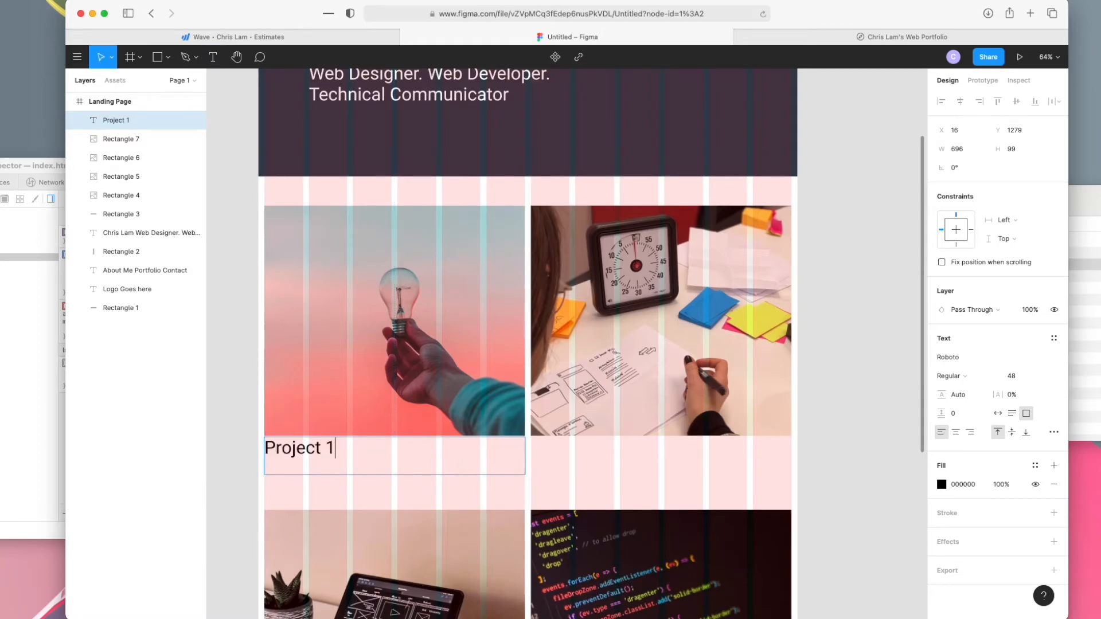
type(": Smaple")
key("BackSpace")
key("BackSpace")
key("BackSpace")
key("BackSpace")
key("BackSpace")
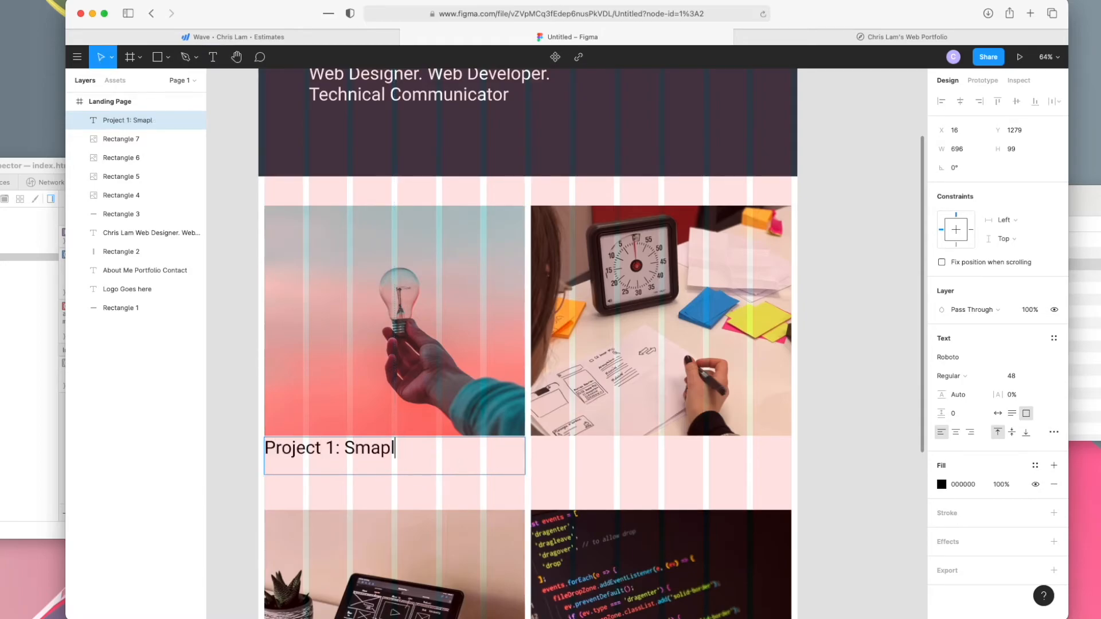
type("ample Project")
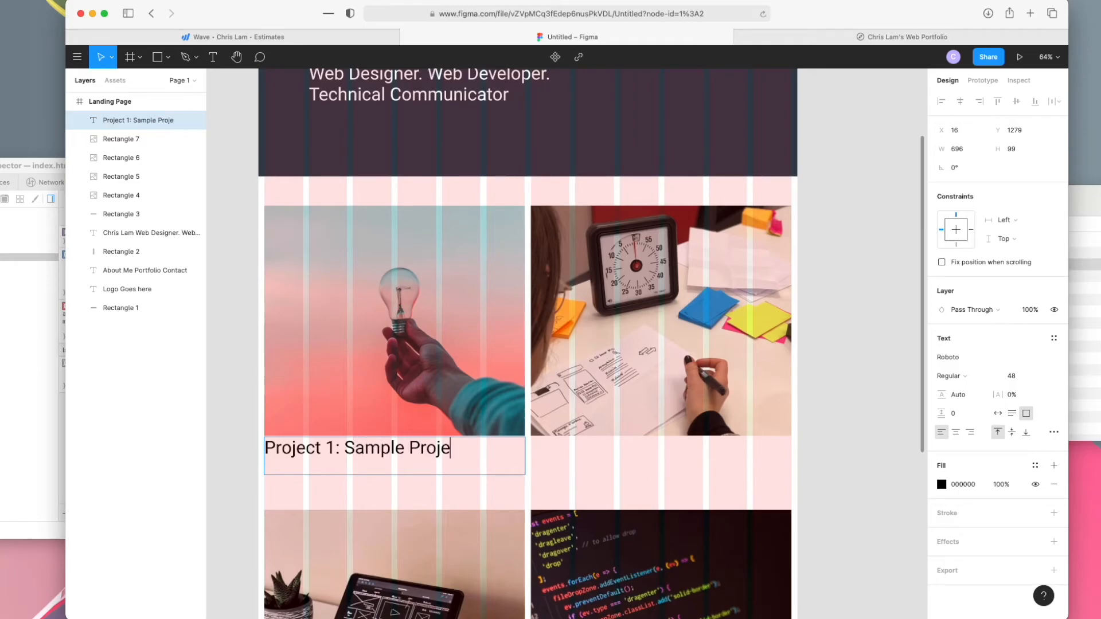
Set the font size of the "Project 1: Sample Project" caption to 24.
key("super+a")
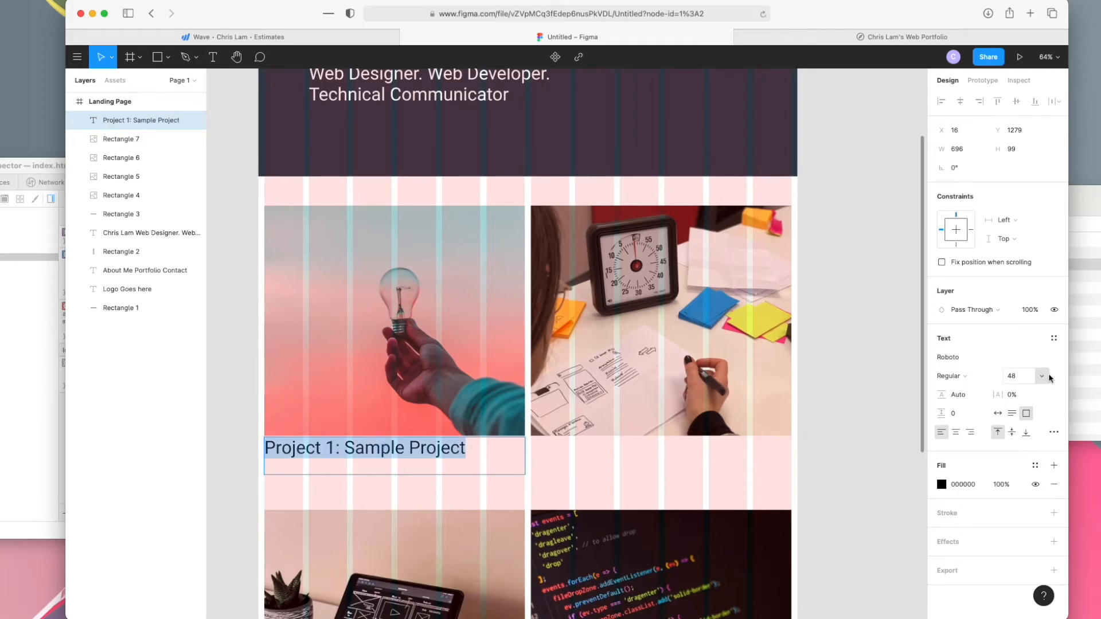
left_click(1047, 377)
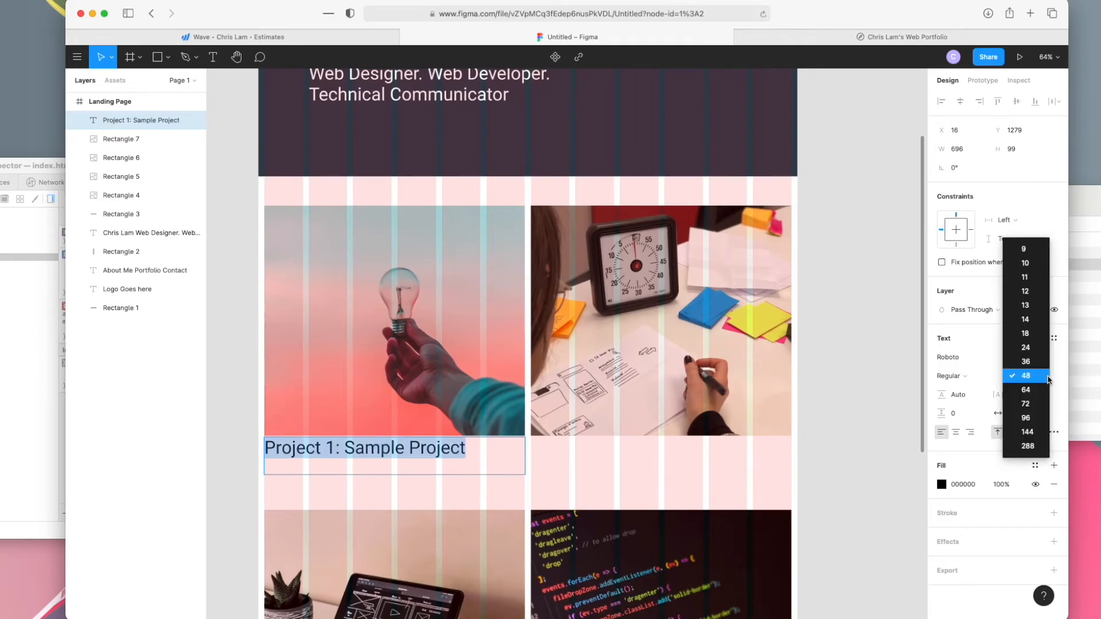
left_click(1041, 348)
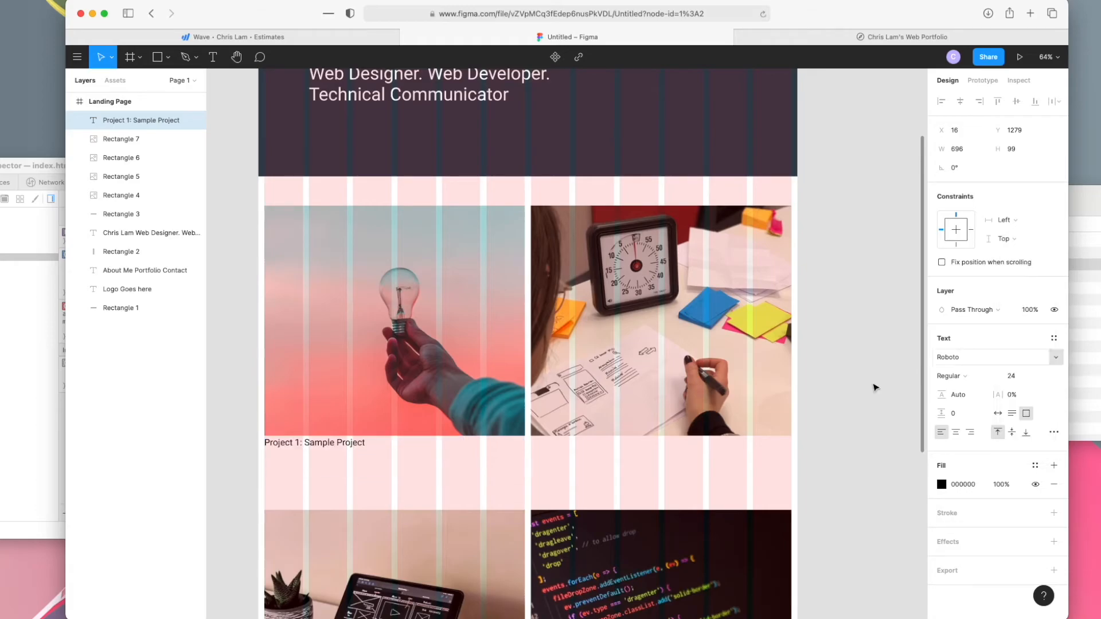
Start a second line in the caption and make the "Project 1: Sample Project" line bold.
left_click(434, 446)
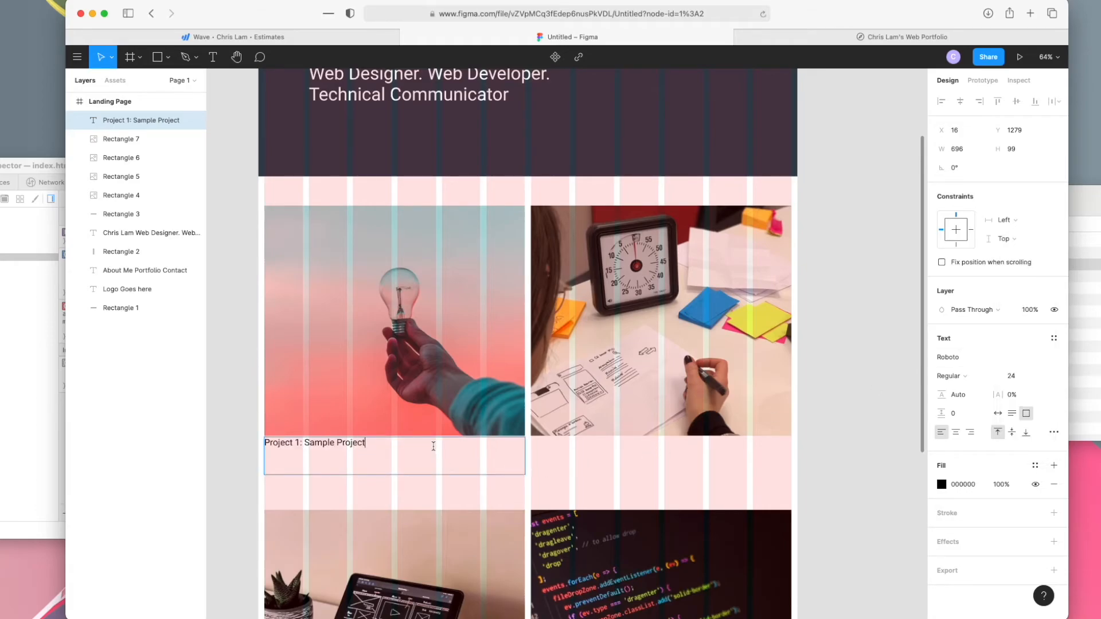
scroll(436, 436, "up", 5)
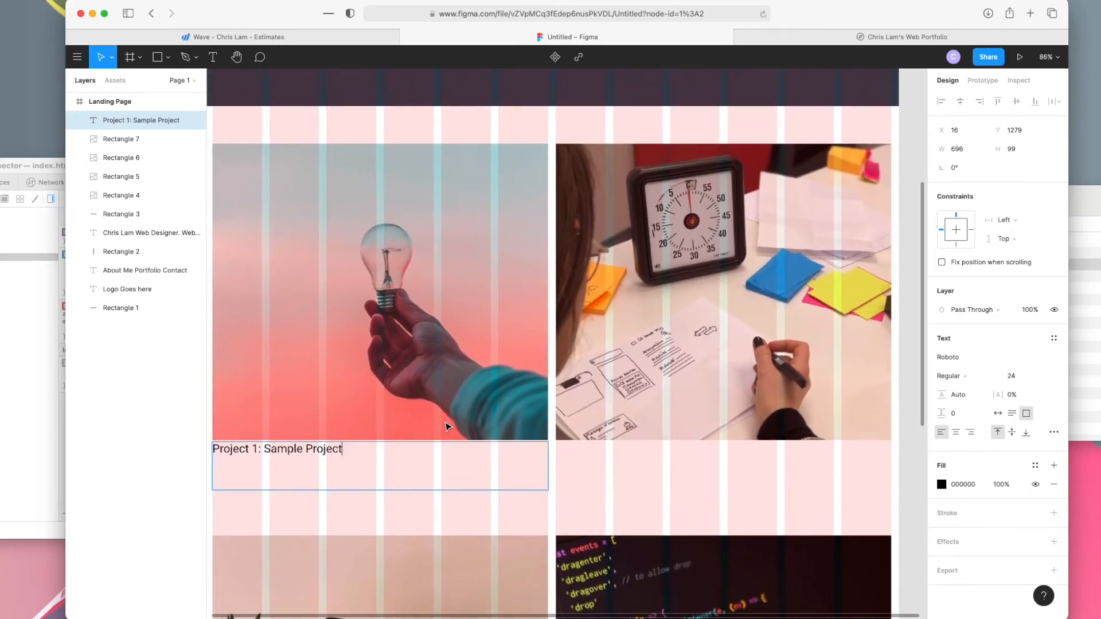
scroll(446, 427, "down", 3)
key("Return")
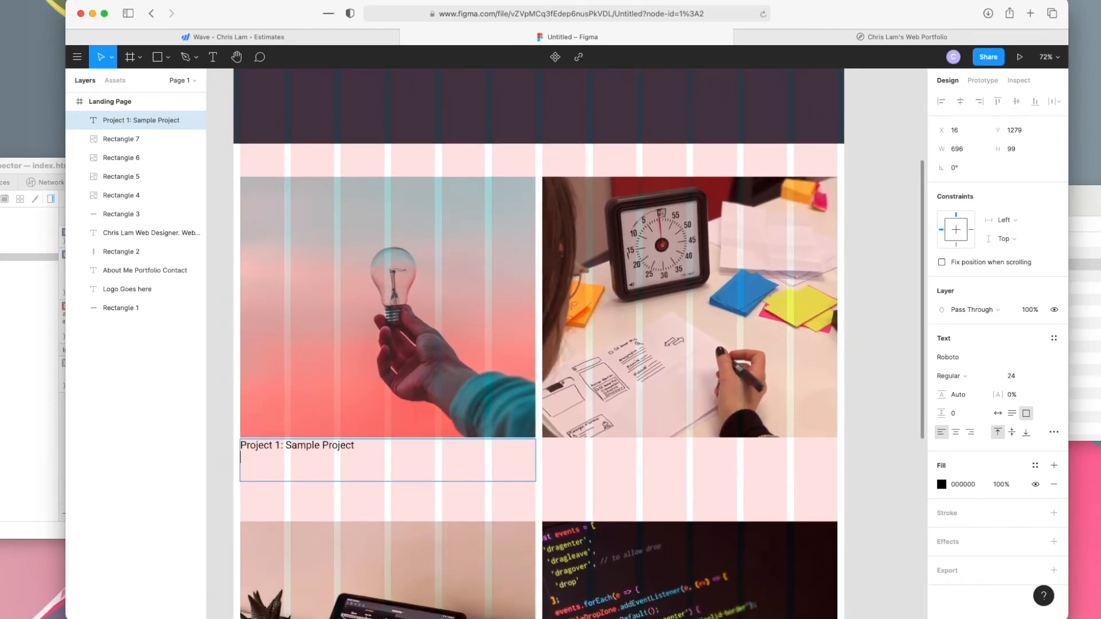
left_click_drag(357, 448, 235, 446)
key("super+b")
Enter "Tools Used: Photoshop, Figma, and HTML/CSS" as the second line of the caption.
left_click(341, 450)
left_click(368, 454)
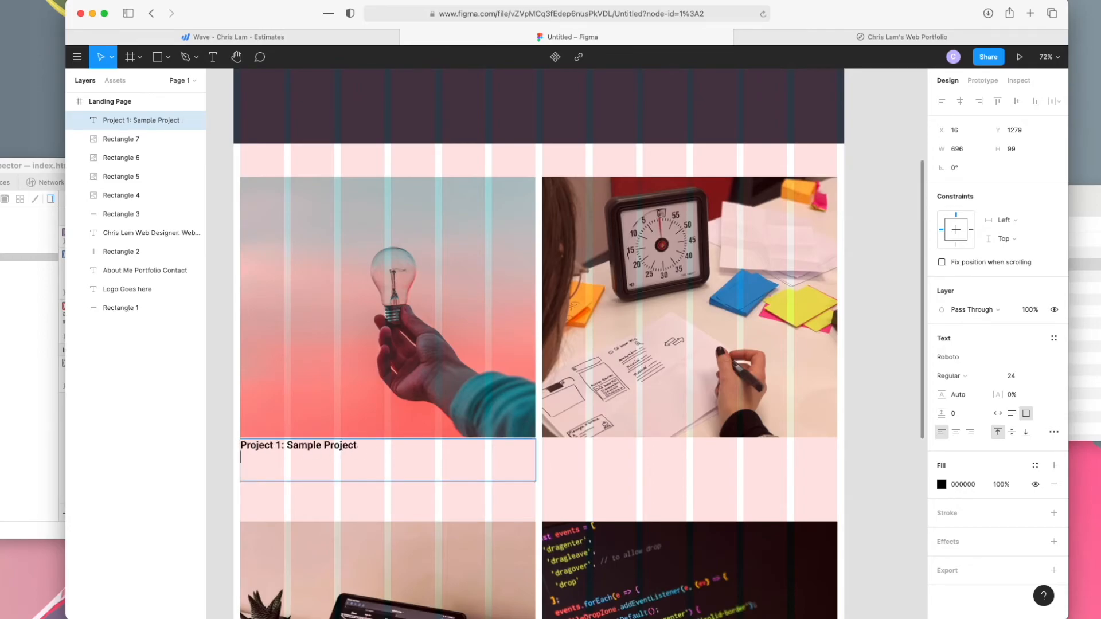
type("D")
key("BackSpace")
type("W")
key("BackSpace")
key("BackSpace")
type("Tools Used: Photoshop, Figma, and")
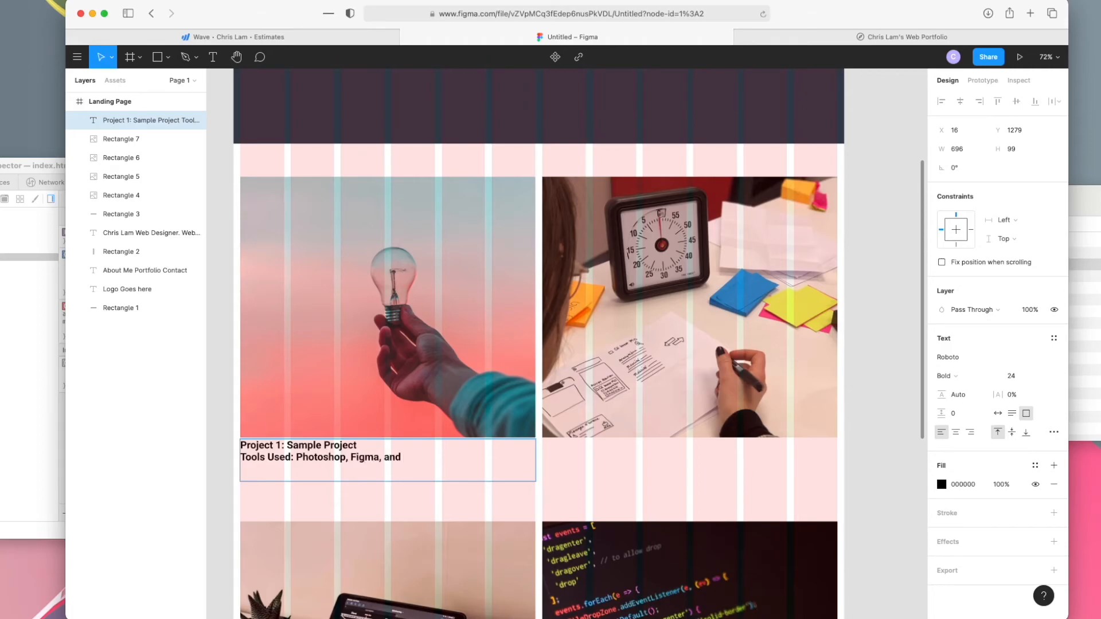
type(" HTML/CSS")
Remove the bold from "Photoshop, Figma, and HTML/CSS", keeping "Tools Used:" bold, and finish editing the caption.
left_click_drag(296, 459, 486, 457)
key("super+b")
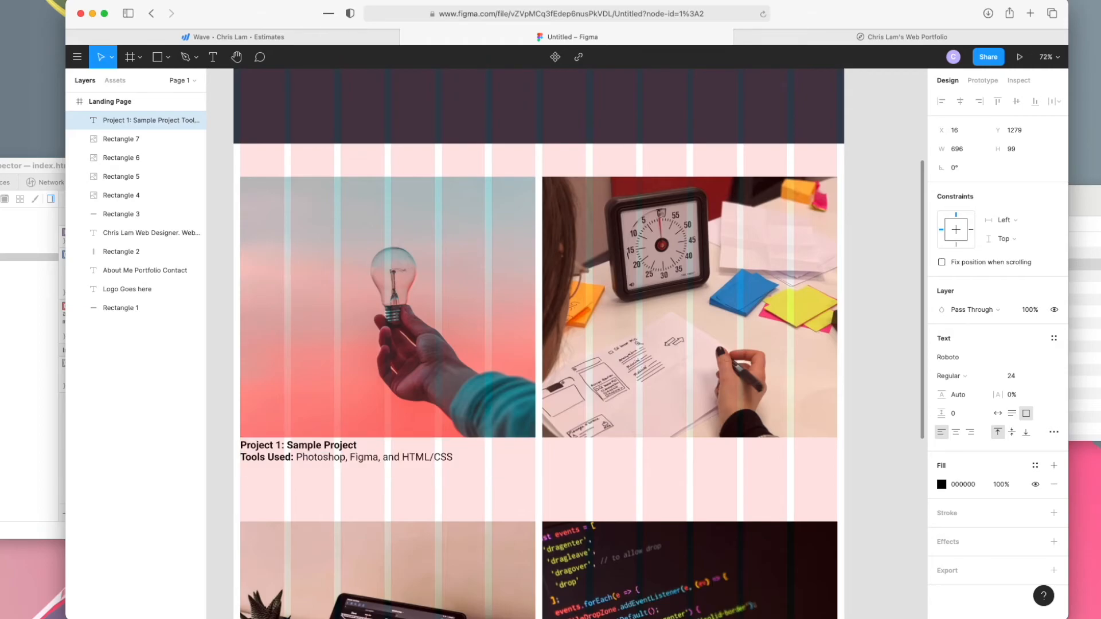
key("Escape")
left_click(432, 505)
Duplicate the Project 1 caption and place the copy directly below the timer and sketching image, aligned with its left edge.
scroll(438, 383, "down", 2)
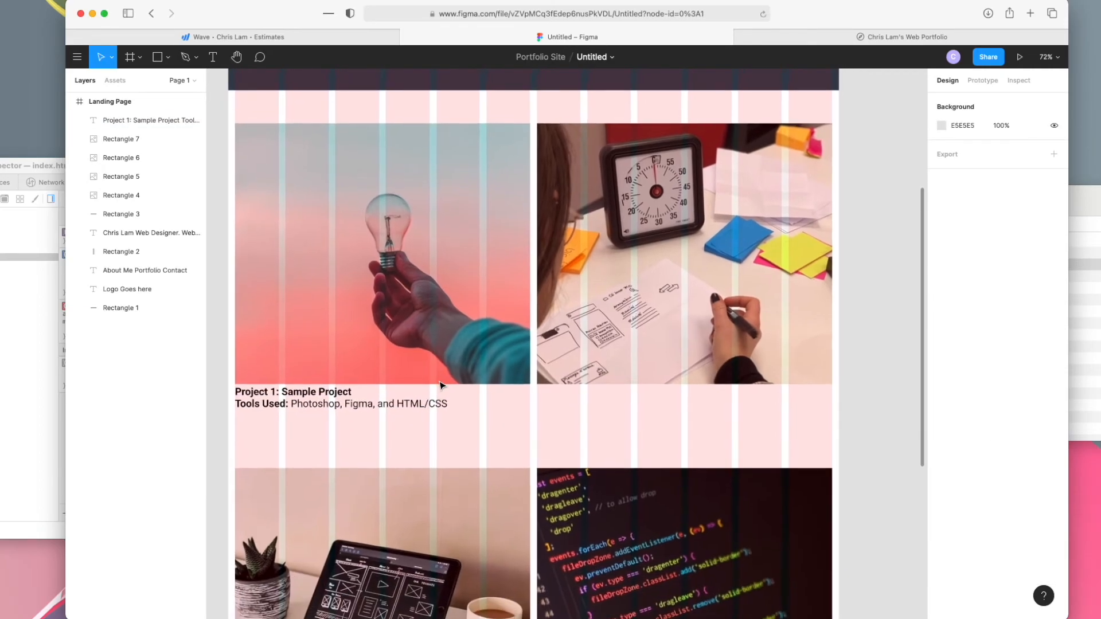
scroll(442, 385, "up", 1)
scroll(441, 385, "left", 1)
left_click(410, 434)
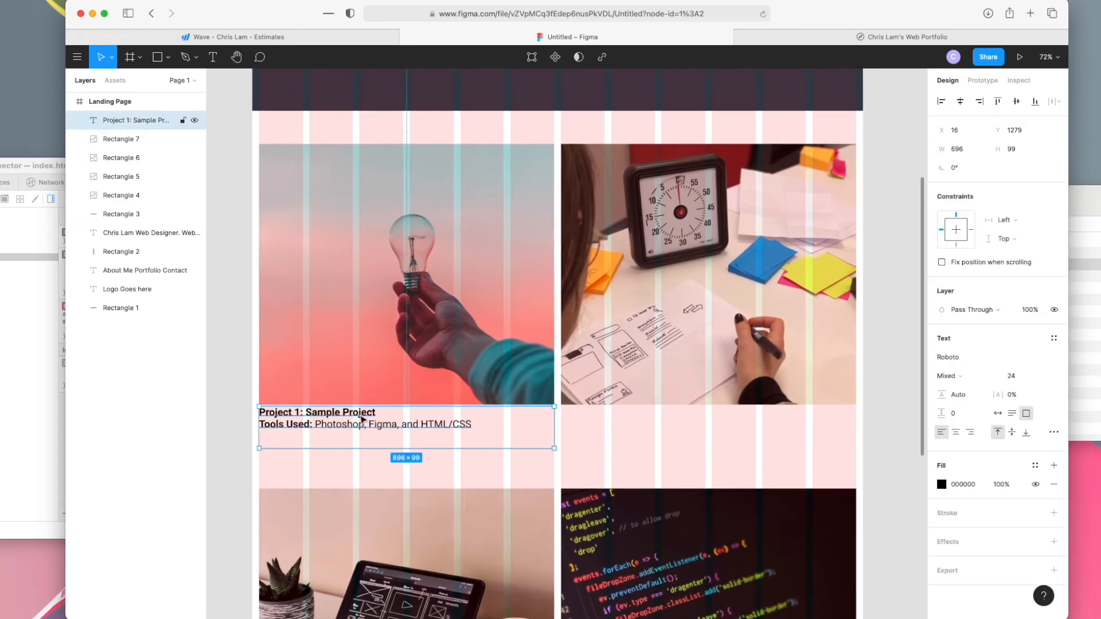
key("super+v")
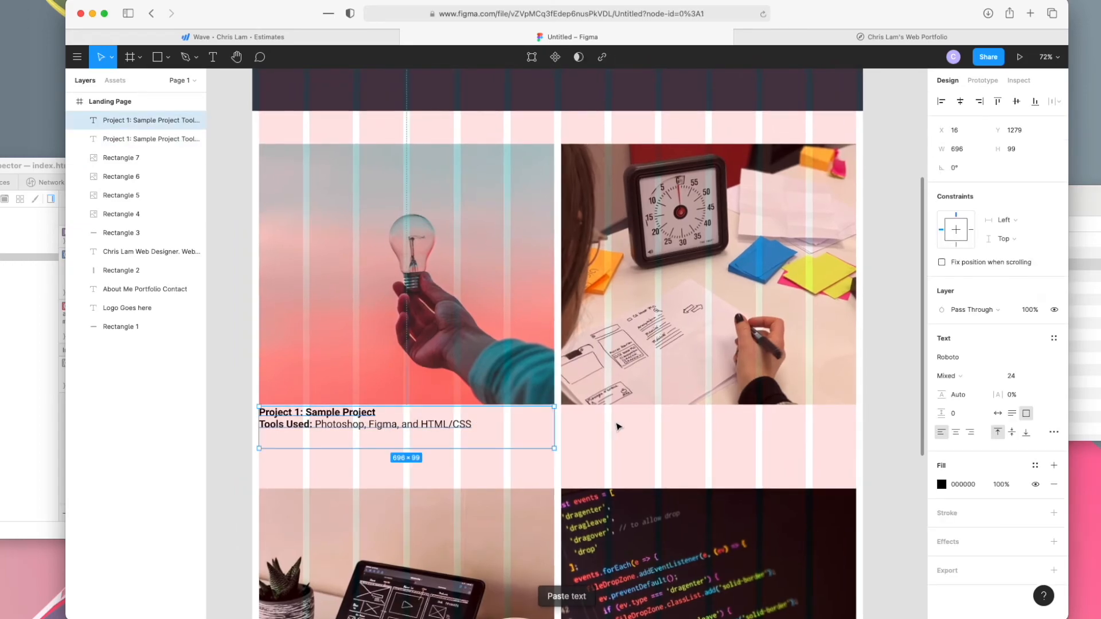
left_click_drag(505, 426, 729, 432)
left_click_drag(391, 425, 692, 427)
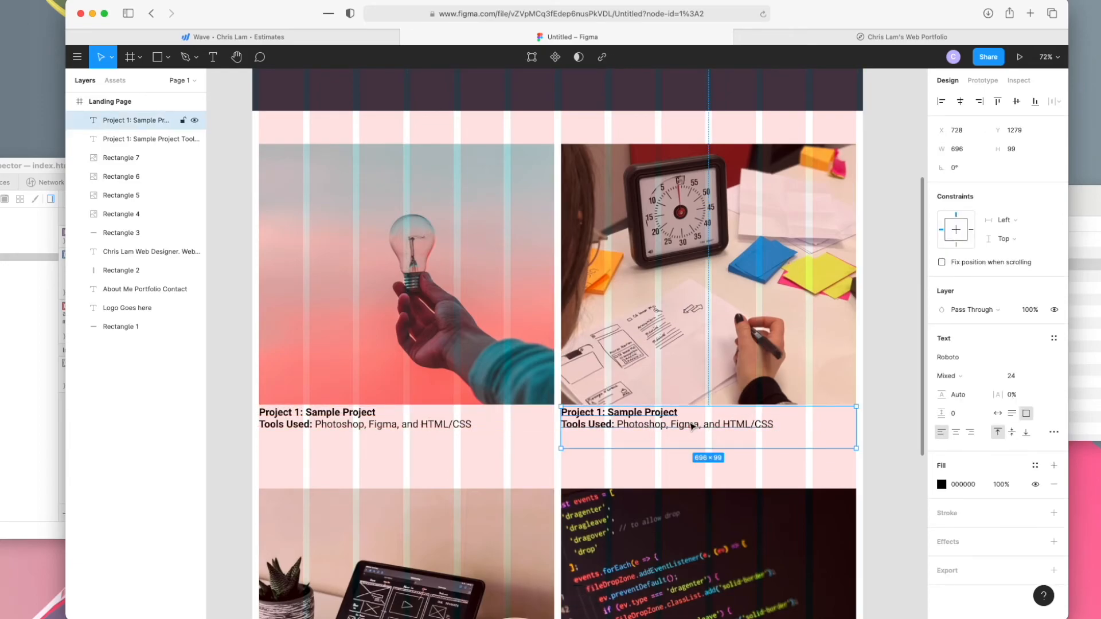
Change the project number in the caption copy below the timer image to 2.
double_click(601, 411)
key("Left")
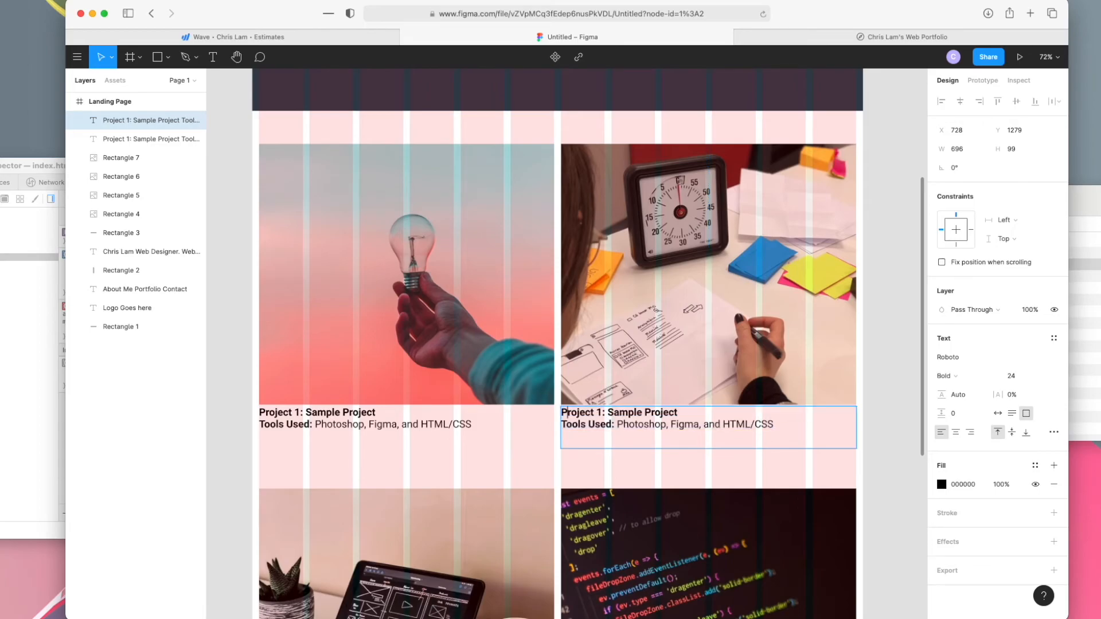
key("BackSpace")
type("2")
scroll(562, 344, "down", 10)
key("Escape")
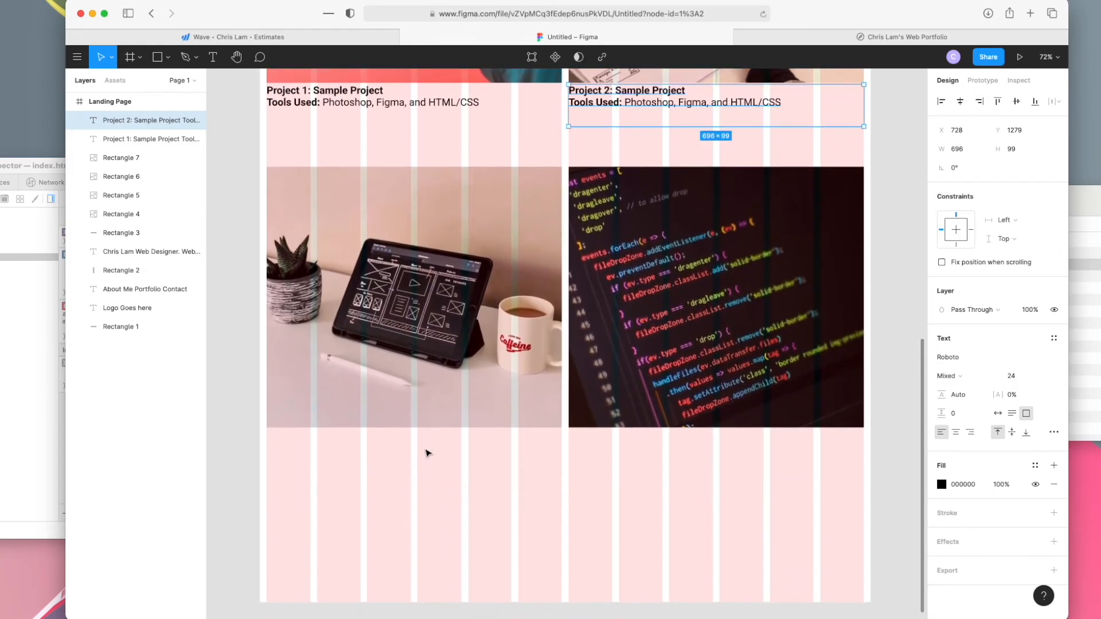
Duplicate the Project 2 caption below the tablet and mug image at X 16, Y 2100, and renumber it as Project 3.
left_click(620, 122)
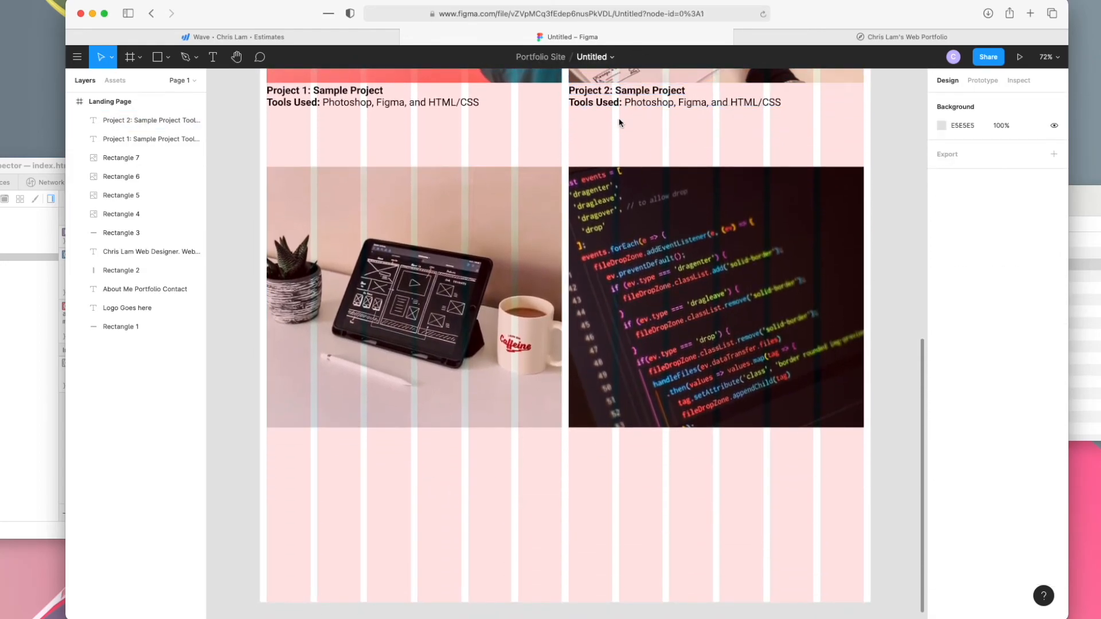
left_click(616, 108)
key("super+v")
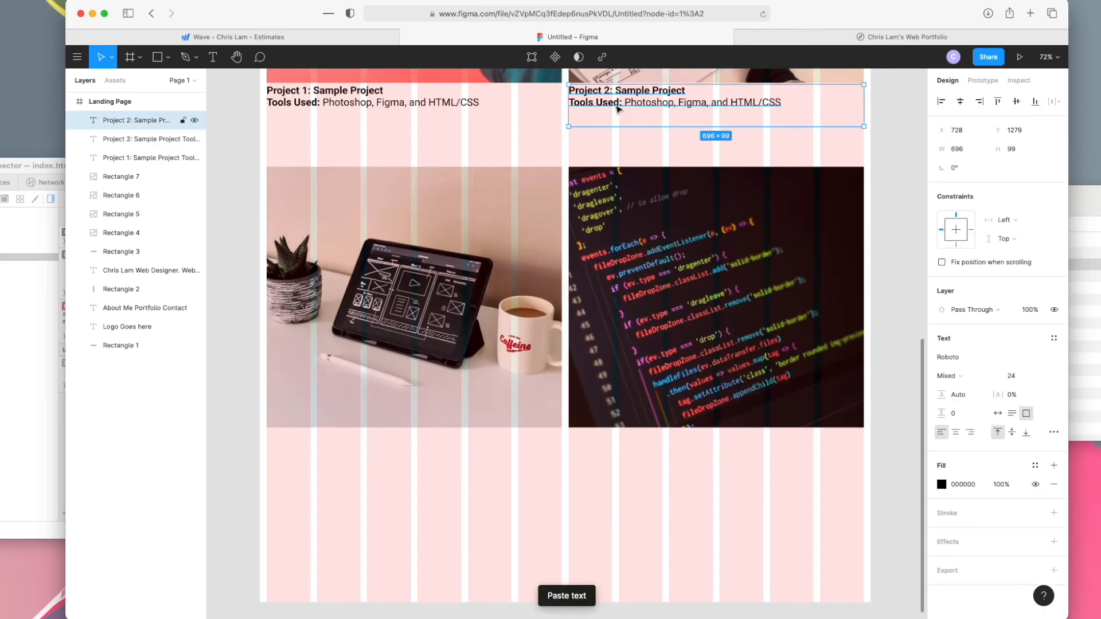
left_click_drag(617, 109, 317, 457)
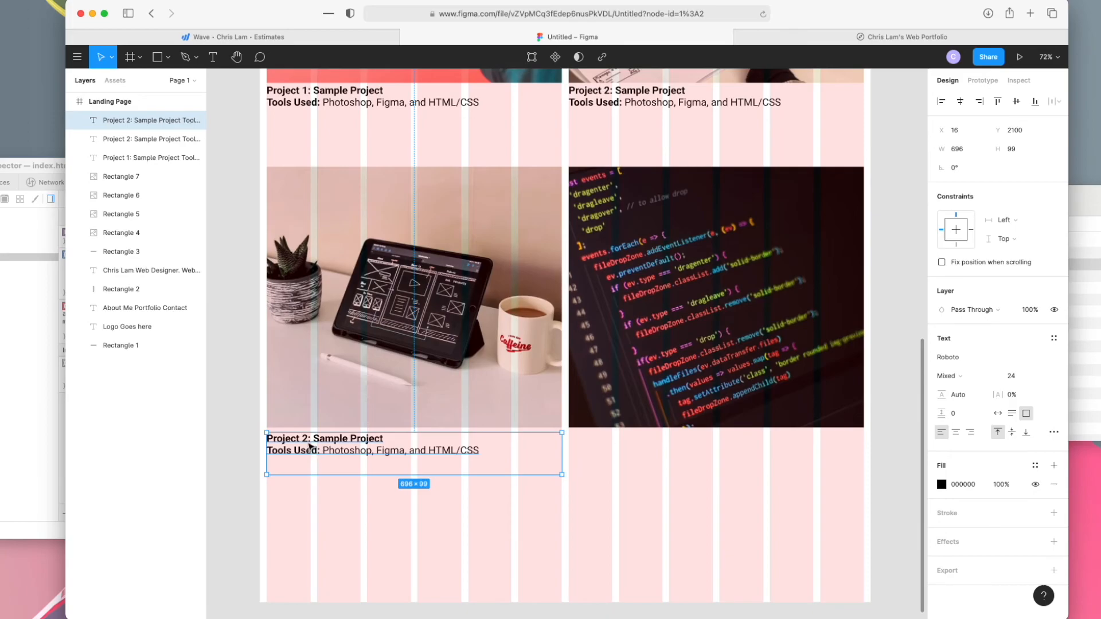
double_click(307, 439)
left_click(308, 439)
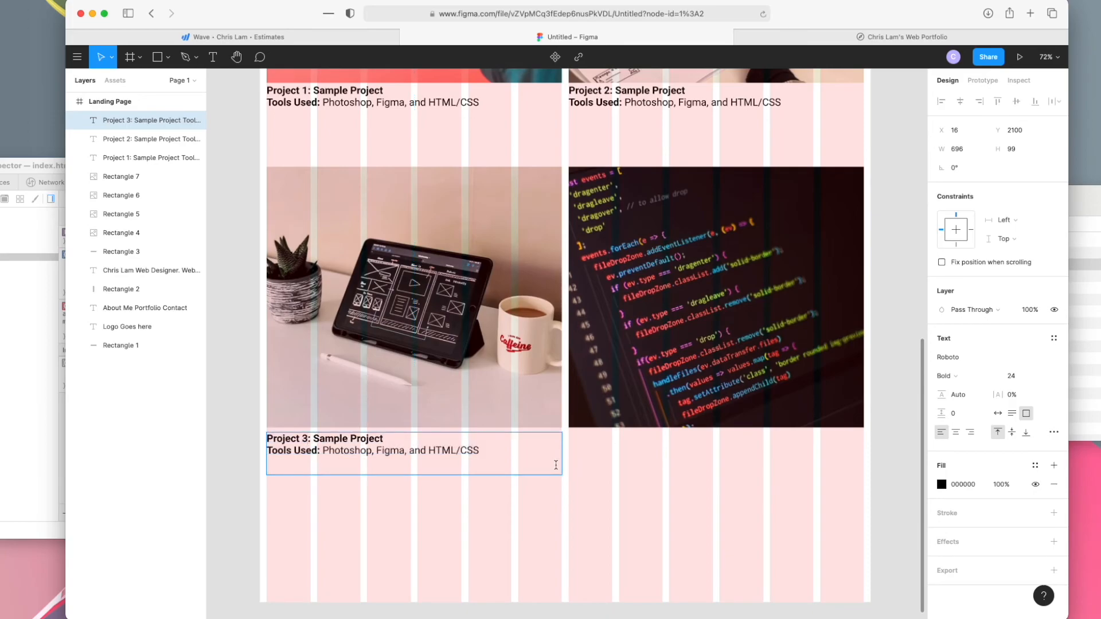
key("Escape")
left_click(494, 471)
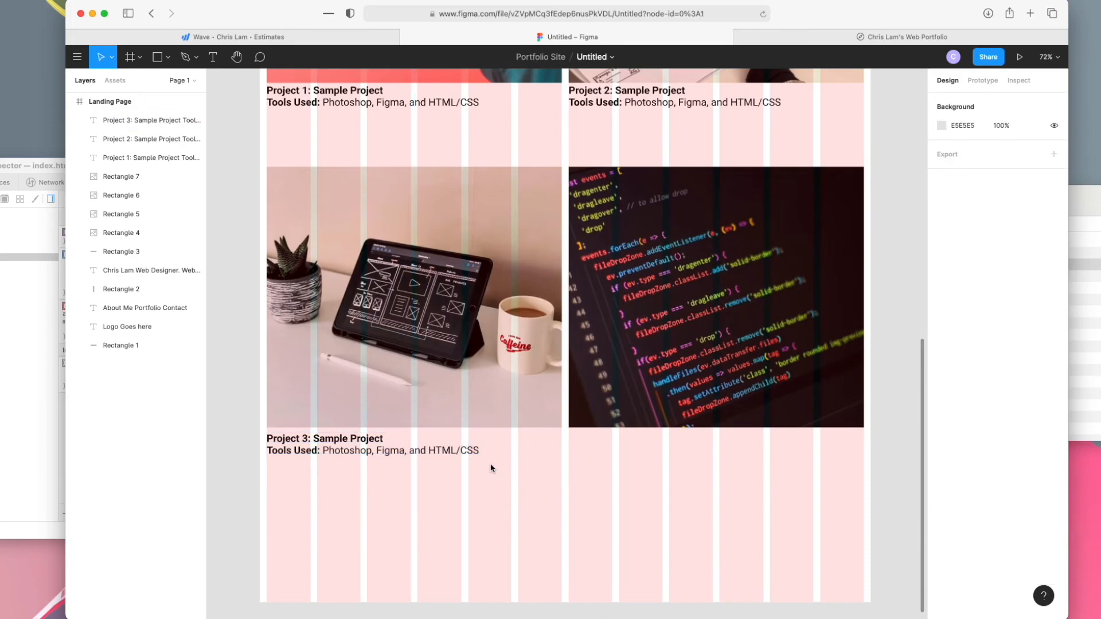
Duplicate the Project 3 caption below the code image at X 728, Y 2100, and renumber it as Project 4.
left_click(459, 451)
key("super+v")
left_click_drag(472, 460, 770, 459)
double_click(609, 439)
left_click(609, 439)
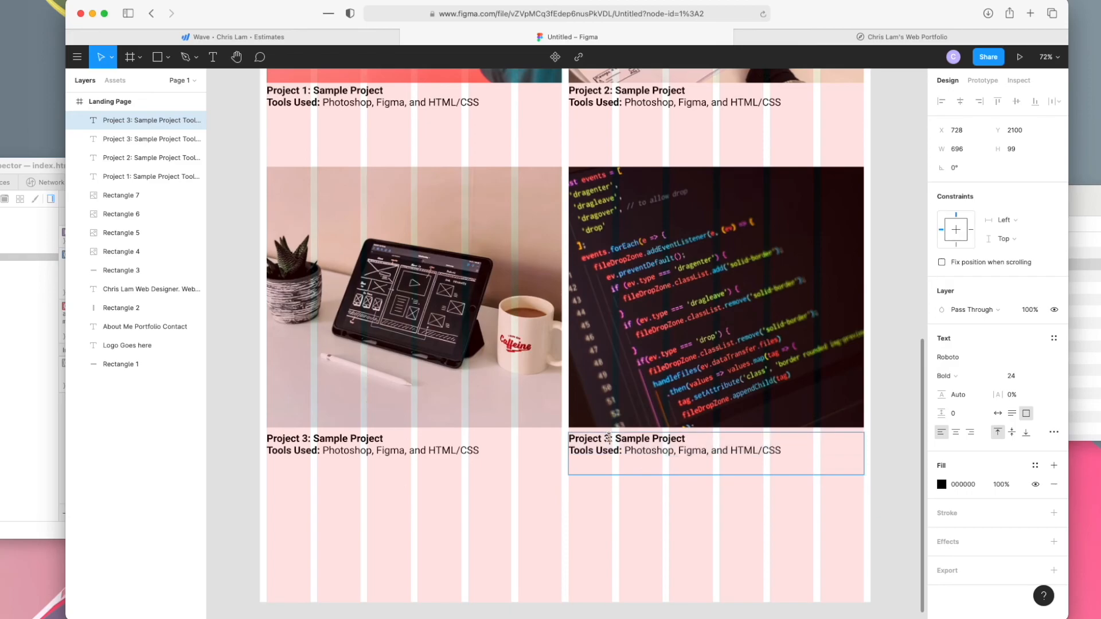
key("Escape")
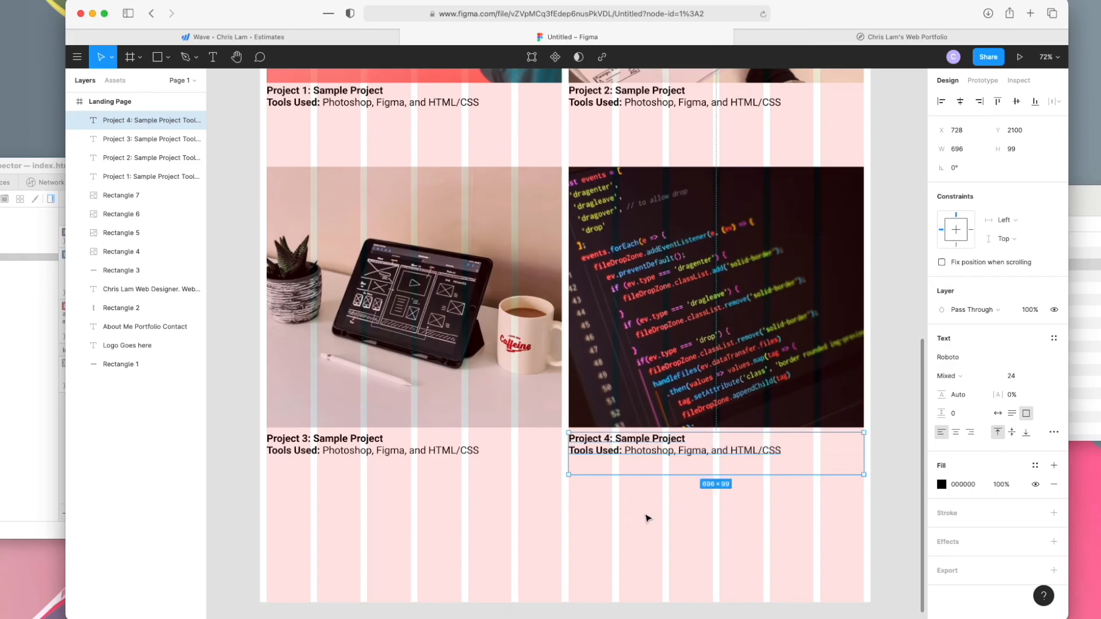
Review the overall page layout from the header down to the captions of the last project row.
scroll(643, 541, "down", 3)
scroll(643, 541, "down", 3)
left_click(835, 345)
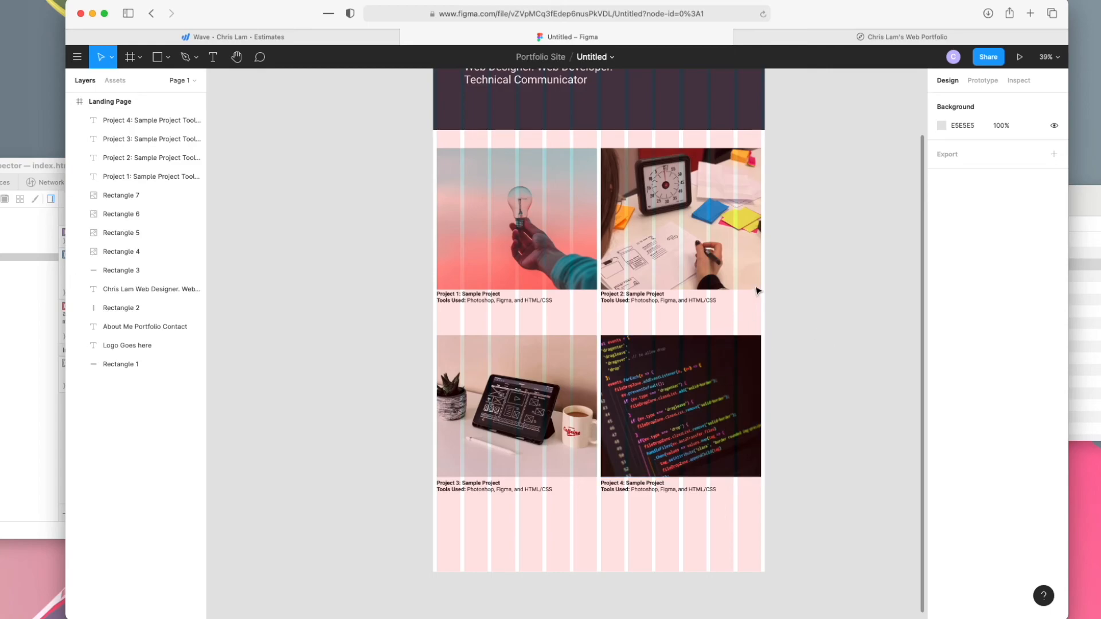
scroll(796, 284, "up", 3)
scroll(796, 284, "up", 2)
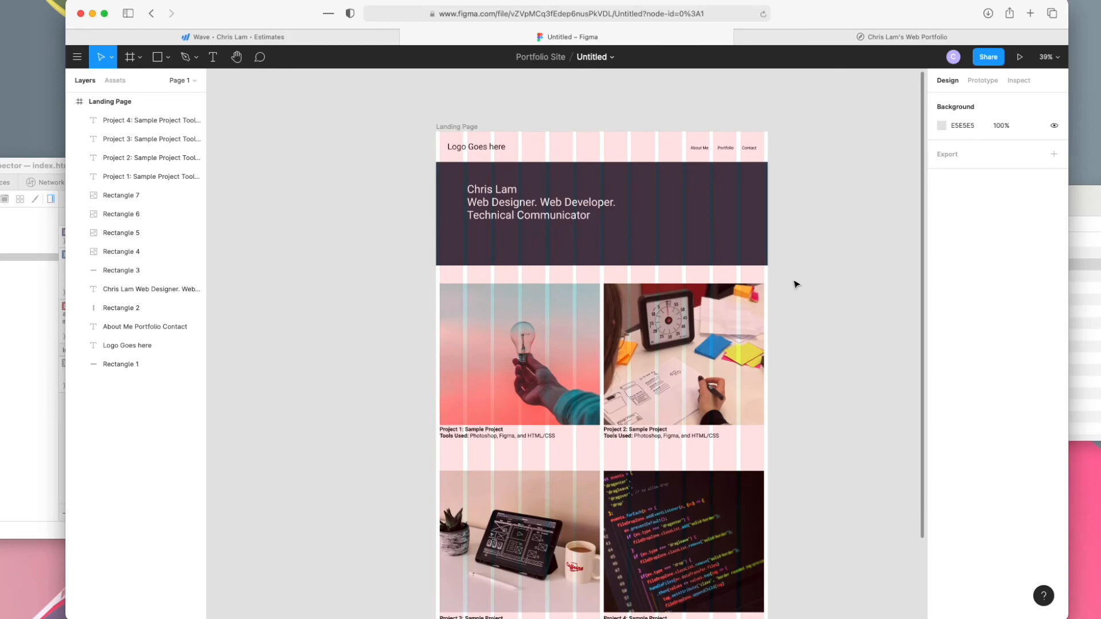
scroll(795, 284, "down", 3)
scroll(795, 284, "down", 3)
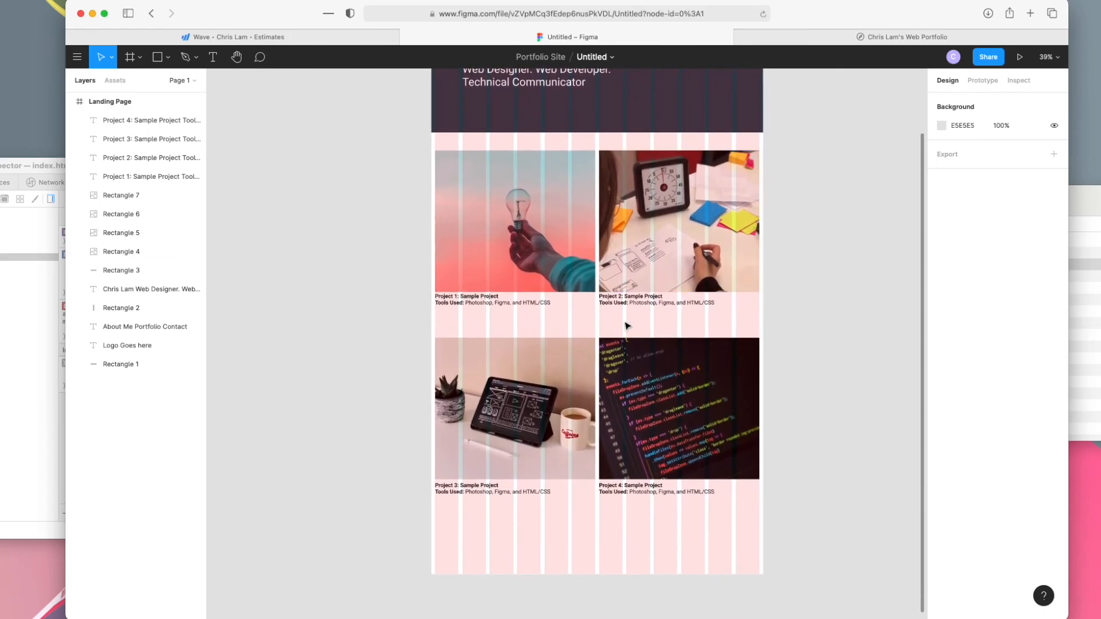
scroll(627, 326, "down", 2)
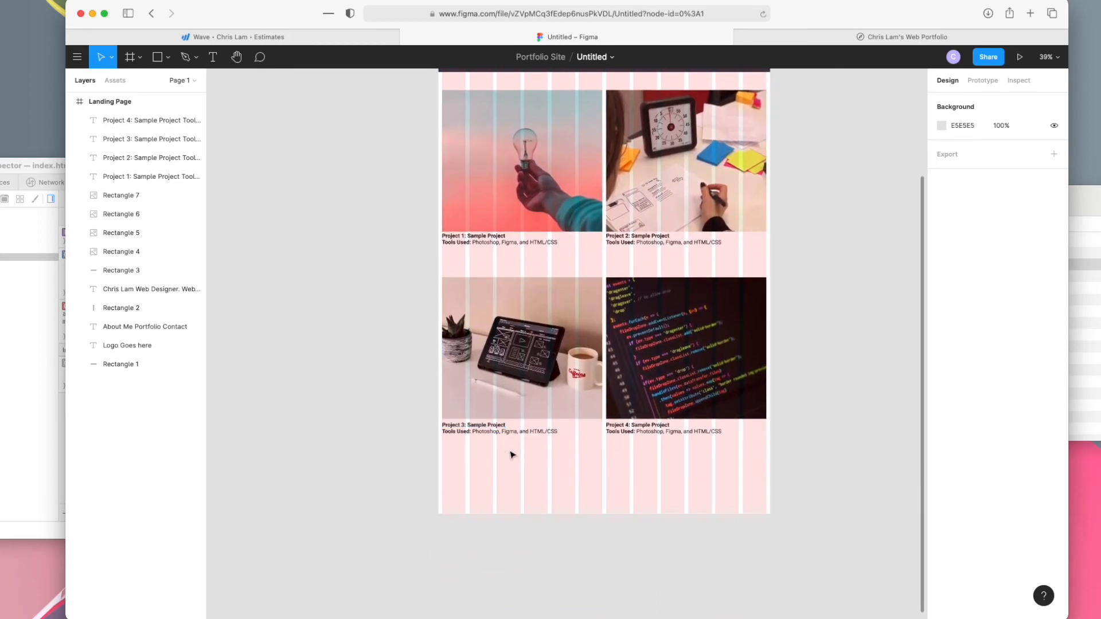
Draw a footer rectangle about 269 px high below the last captions and extend it across the full page width.
scroll(511, 453, "up", 3)
scroll(512, 453, "down", 2)
scroll(512, 453, "right", 2)
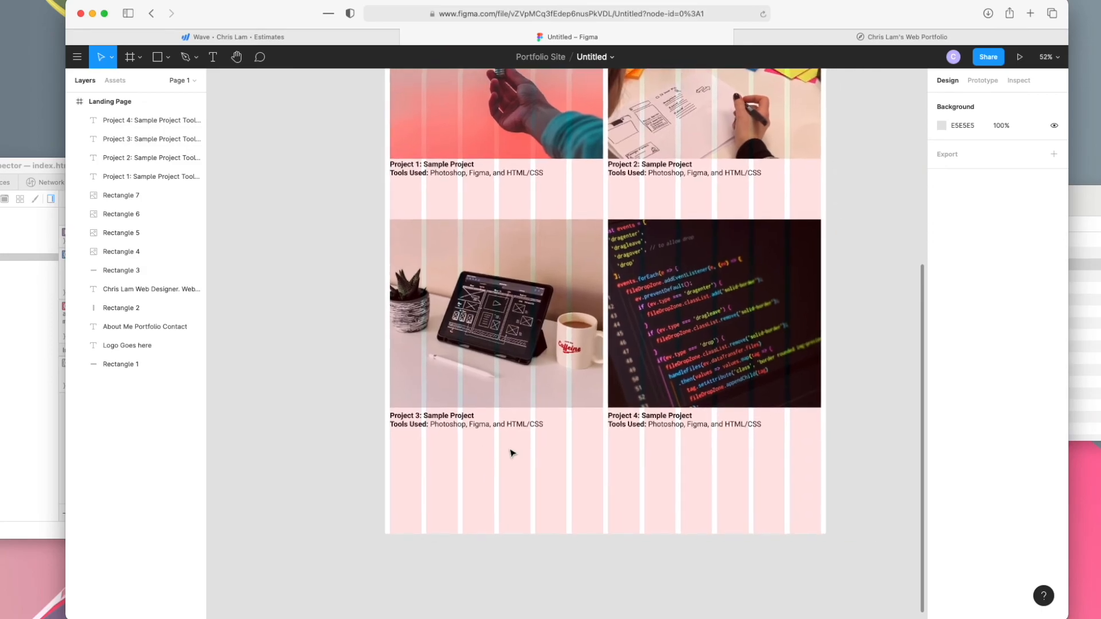
key("r")
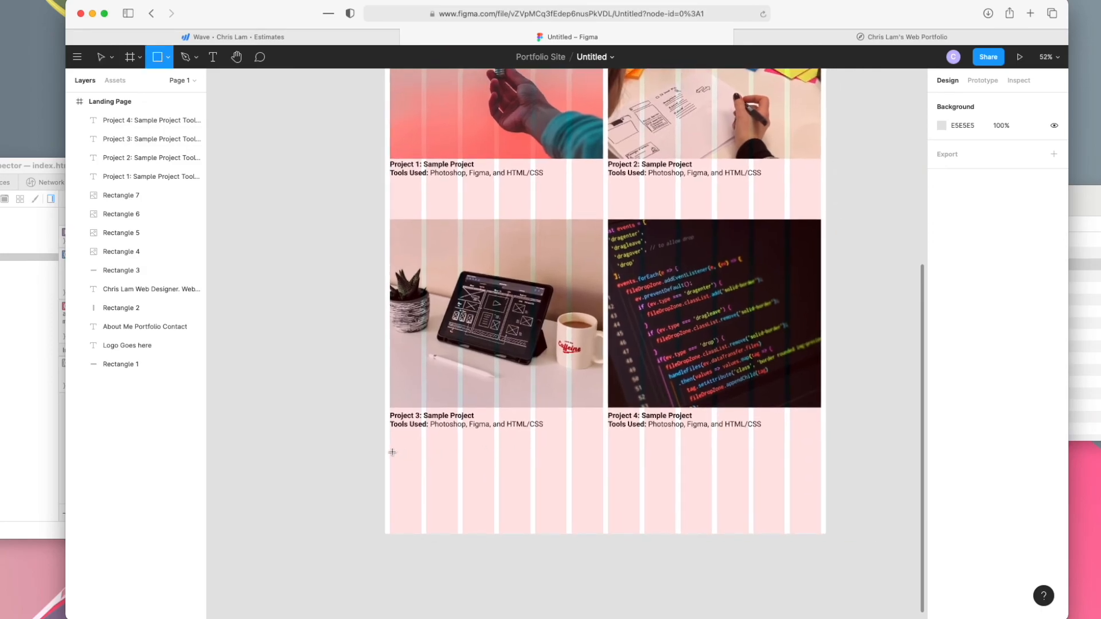
mouse_move(390, 451)
left_mouse_down()
mouse_move(624, 536)
mouse_move(826, 535)
left_mouse_up()
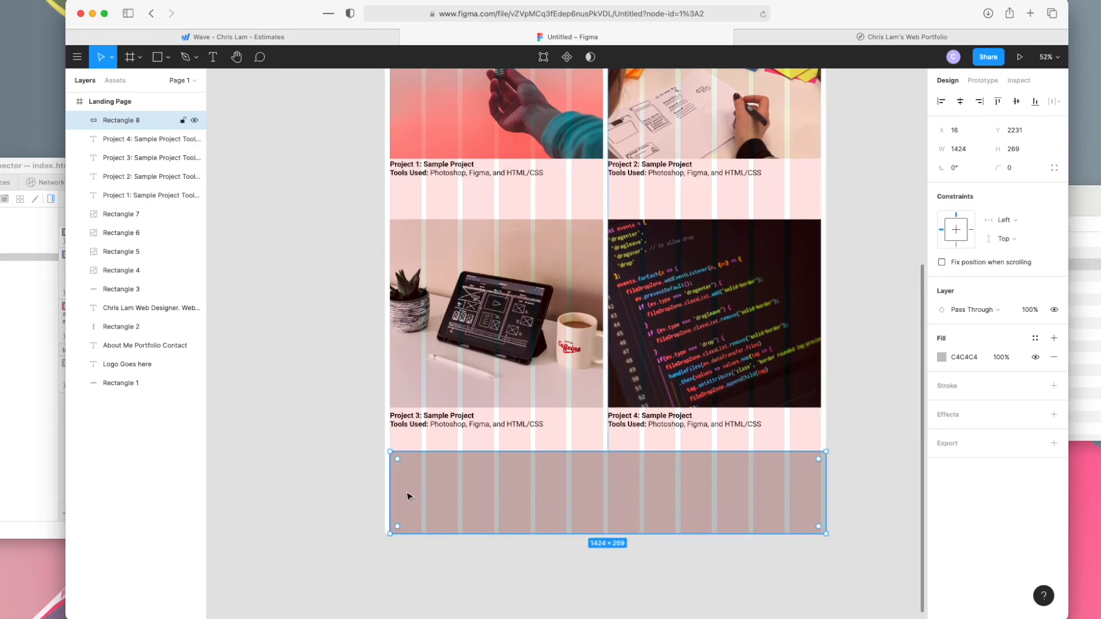
left_click_drag(390, 492, 385, 493)
Change the footer rectangle's fill to dark grey 4F4F4F.
double_click(479, 487)
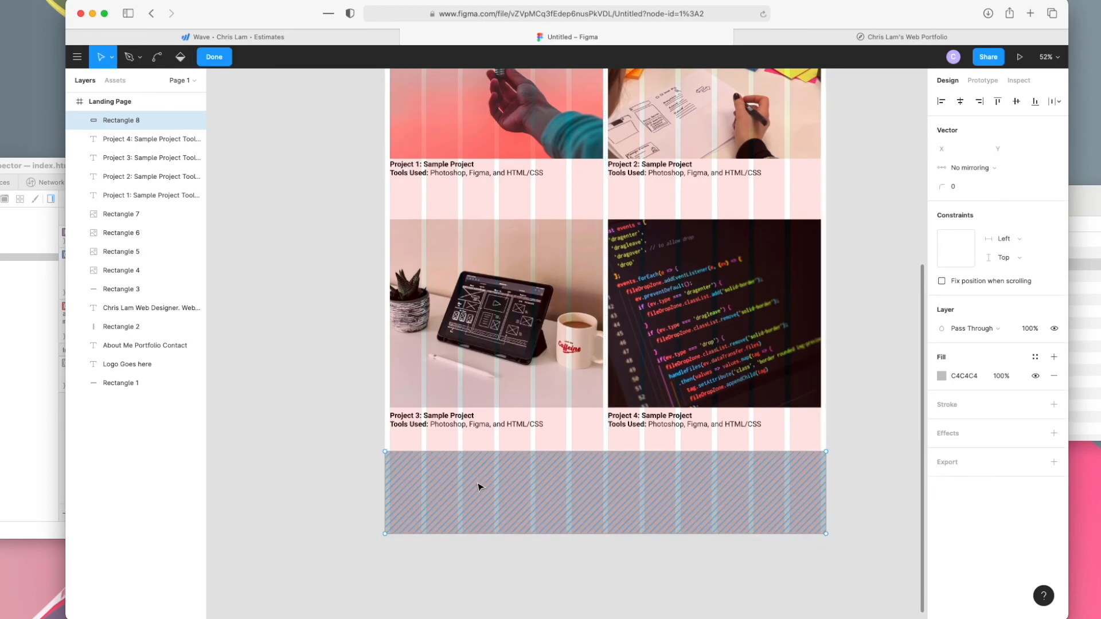
left_click(964, 376)
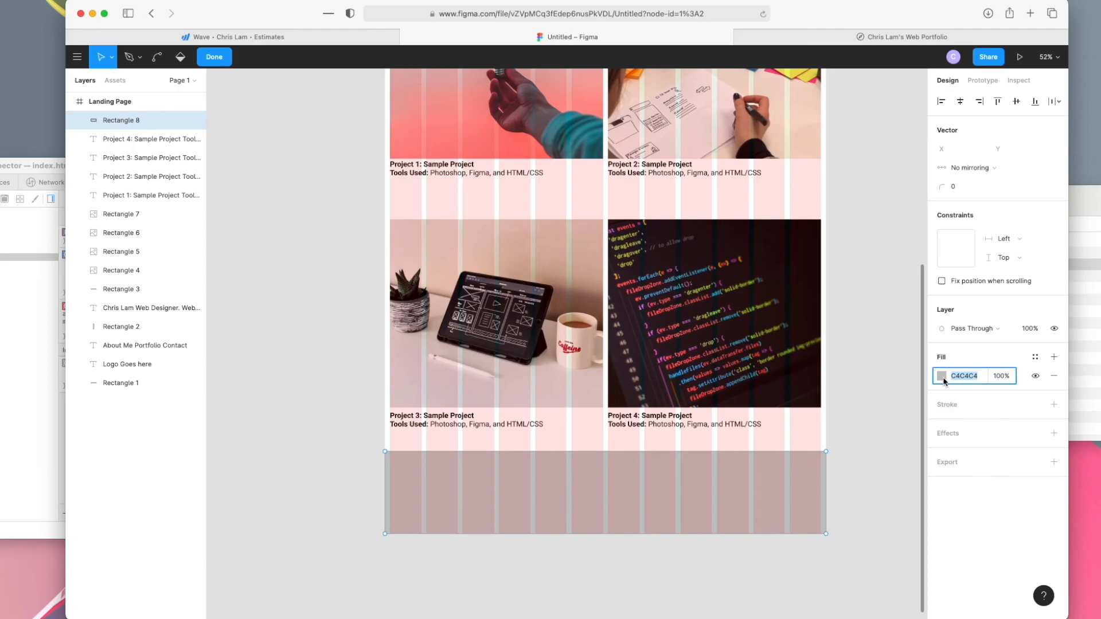
left_click(943, 376)
left_click_drag(786, 363, 787, 424)
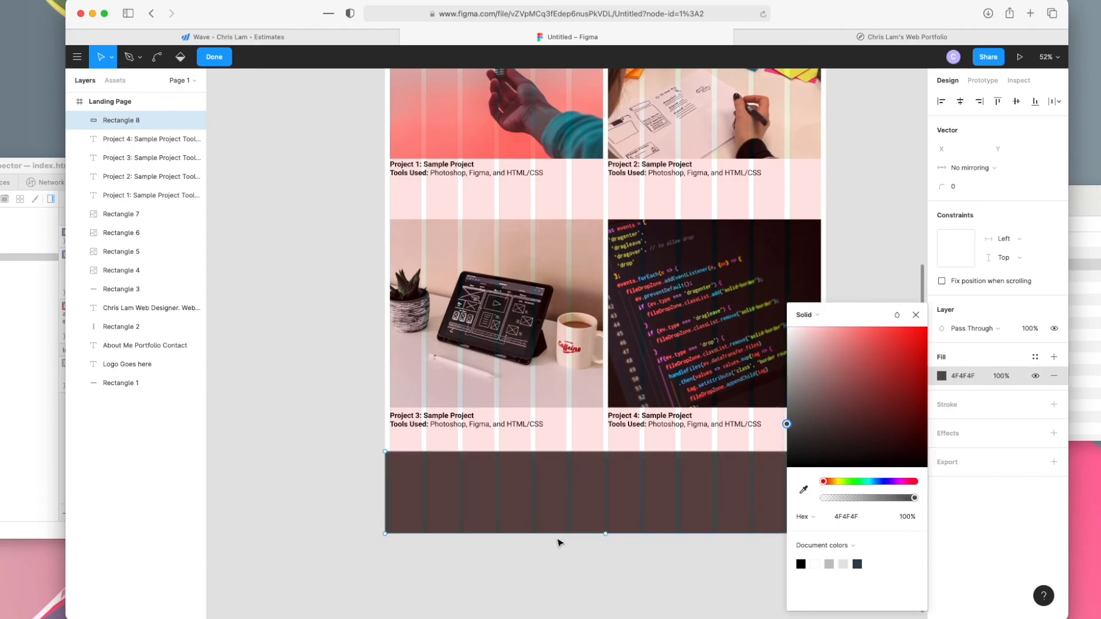
left_click(916, 315)
Hide the 12-column layout grid of the Landing Page frame.
scroll(801, 356, "up", 10)
scroll(801, 356, "down", 4)
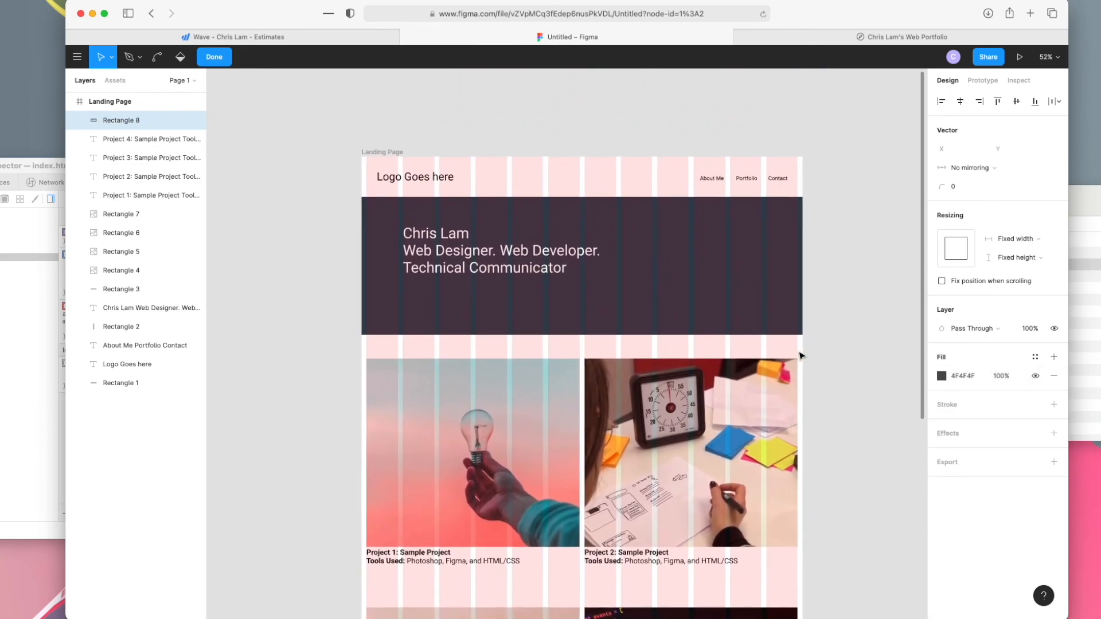
scroll(696, 366, "down", 3)
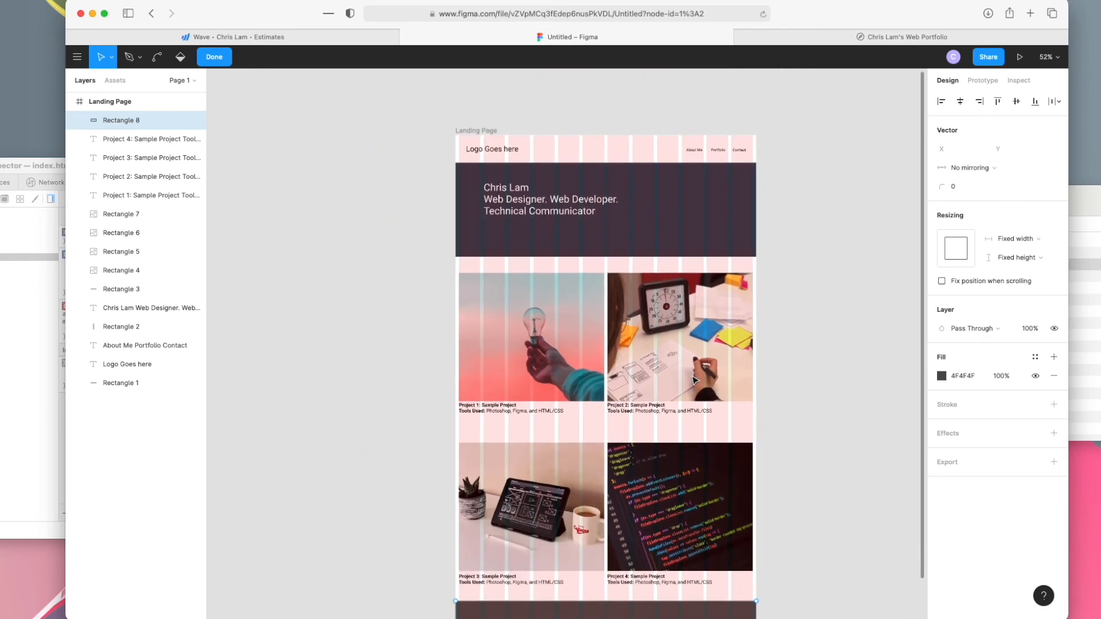
scroll(667, 367, "down", 2)
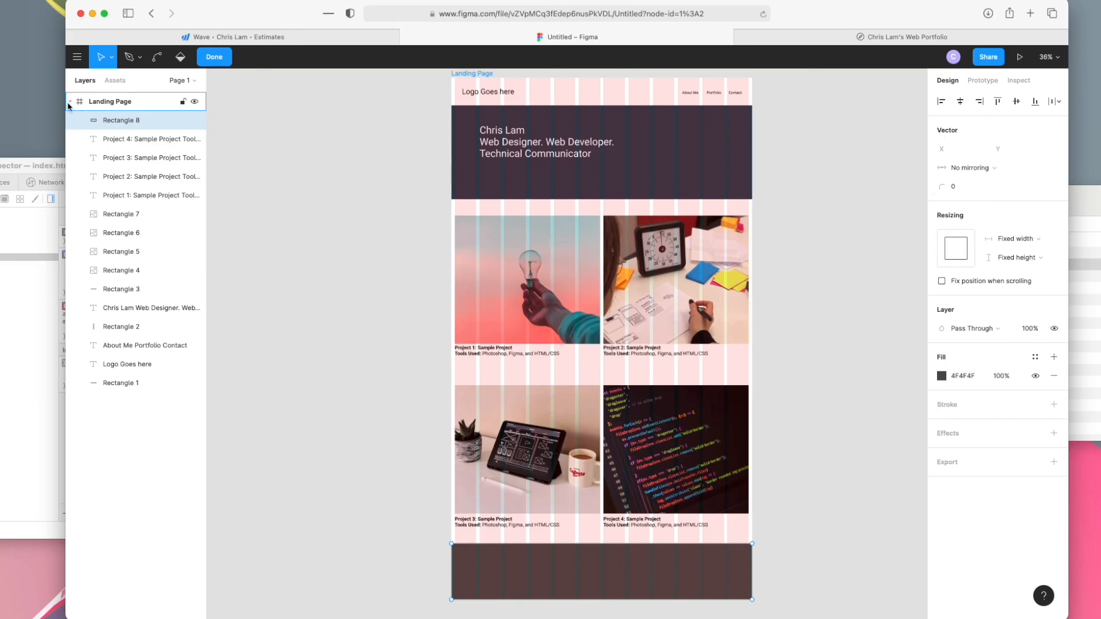
left_click(101, 101)
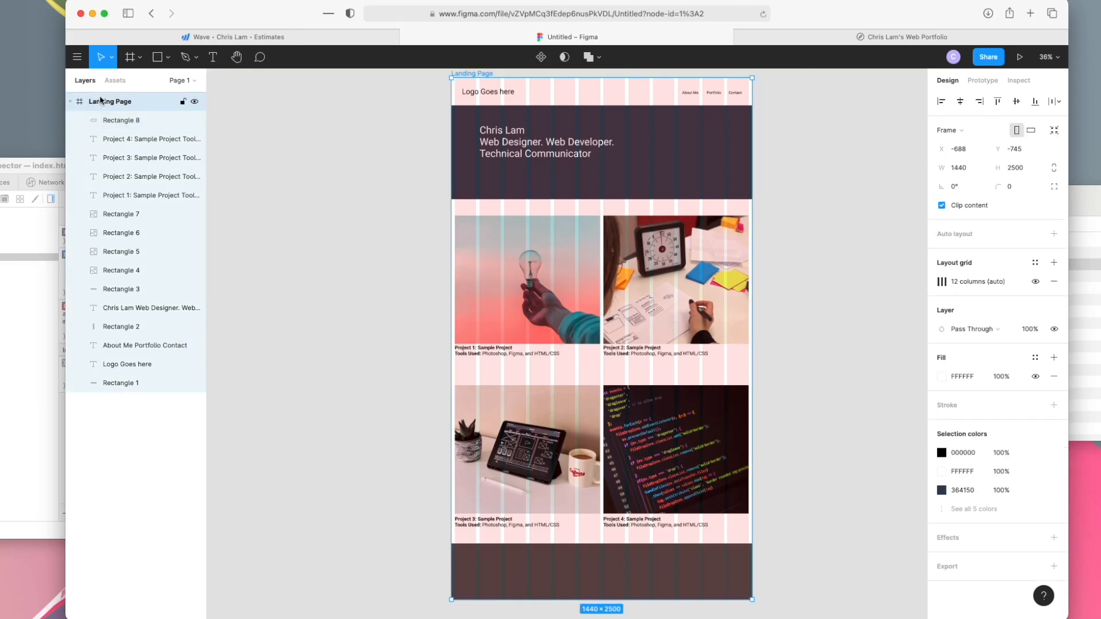
left_click(1035, 282)
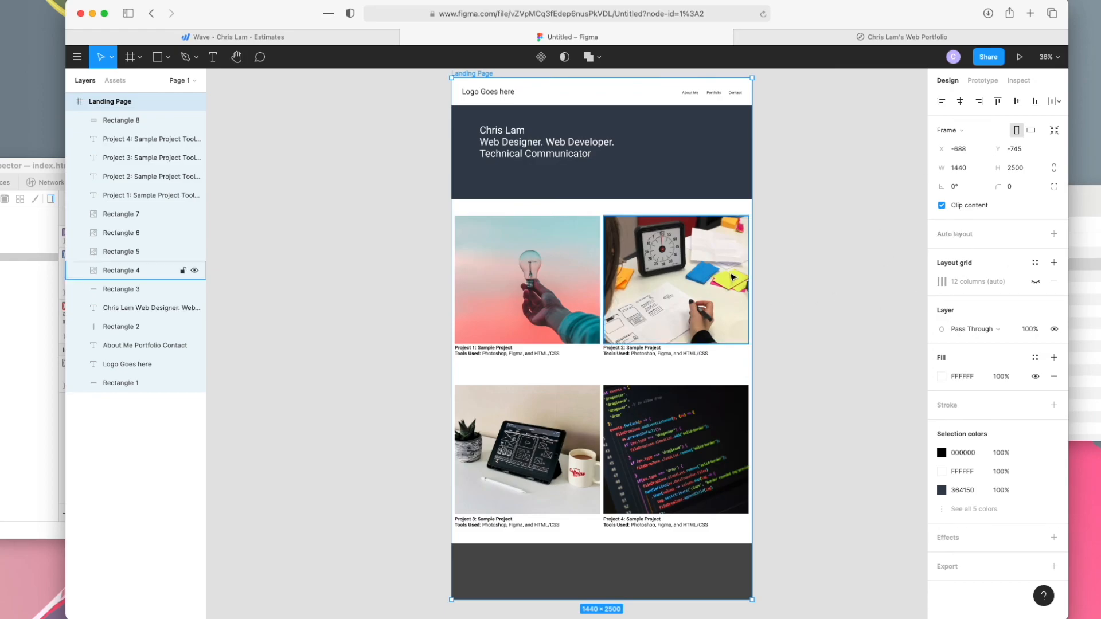
Nudge the hero heading text down 11 px to Y 234 and deselect it.
left_click(541, 151)
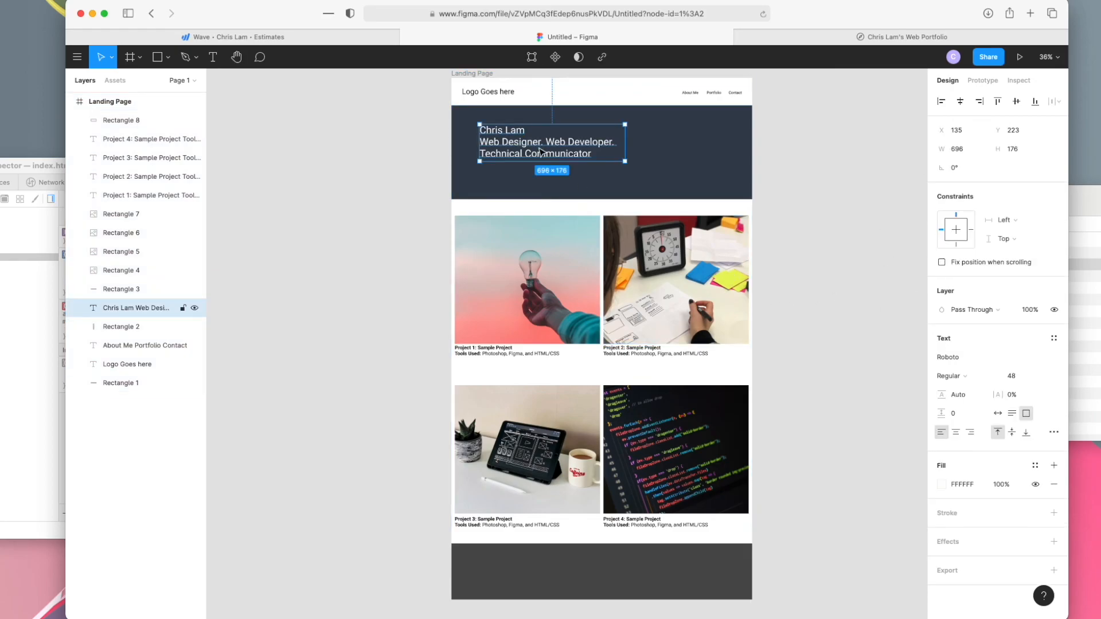
key("Down")
key("Down")
key("Down")
key("Down")
key("Down")
key("Down")
key("Down")
key("Down")
key("Down")
key("Down")
key("Down")
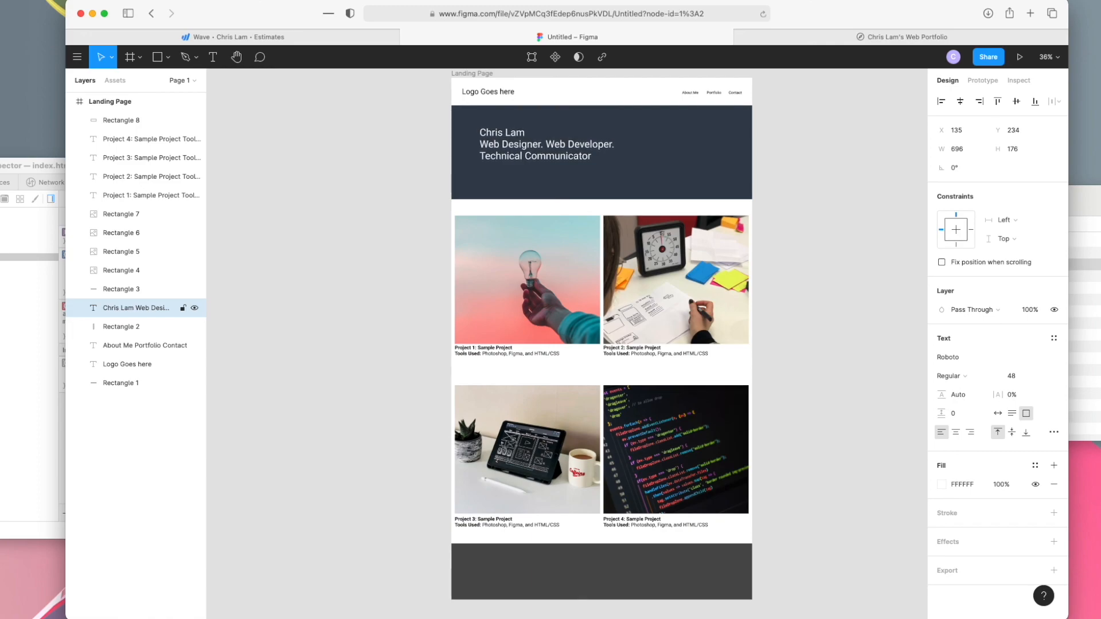
left_click(867, 243)
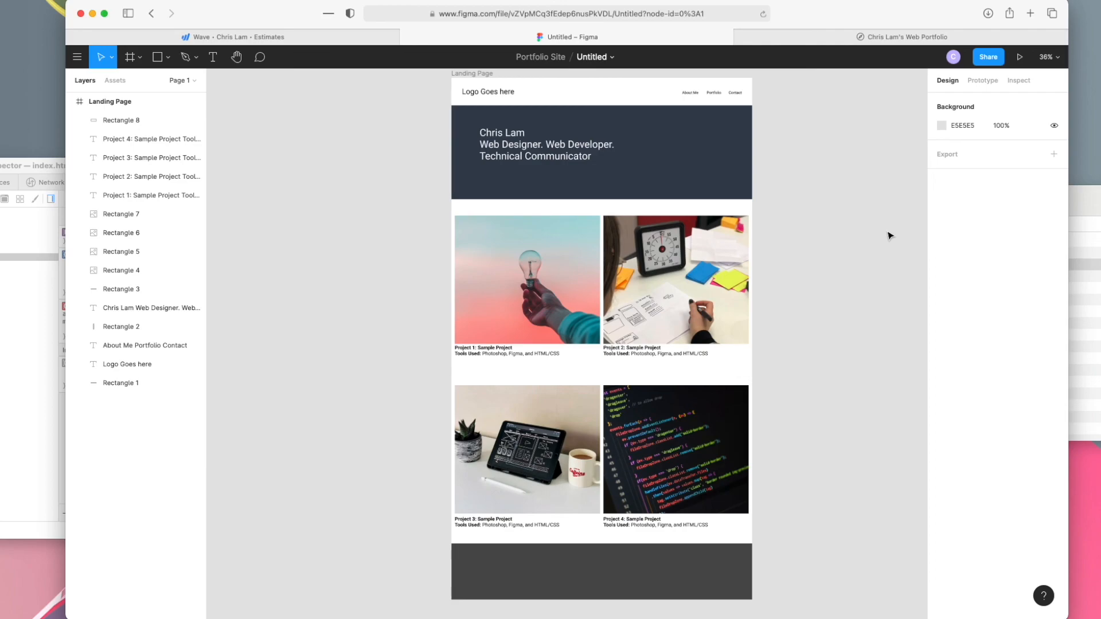
Examine the completed landing page without the grid, from the header to the footer.
scroll(596, 258, "up", 1)
scroll(596, 258, "right", 1)
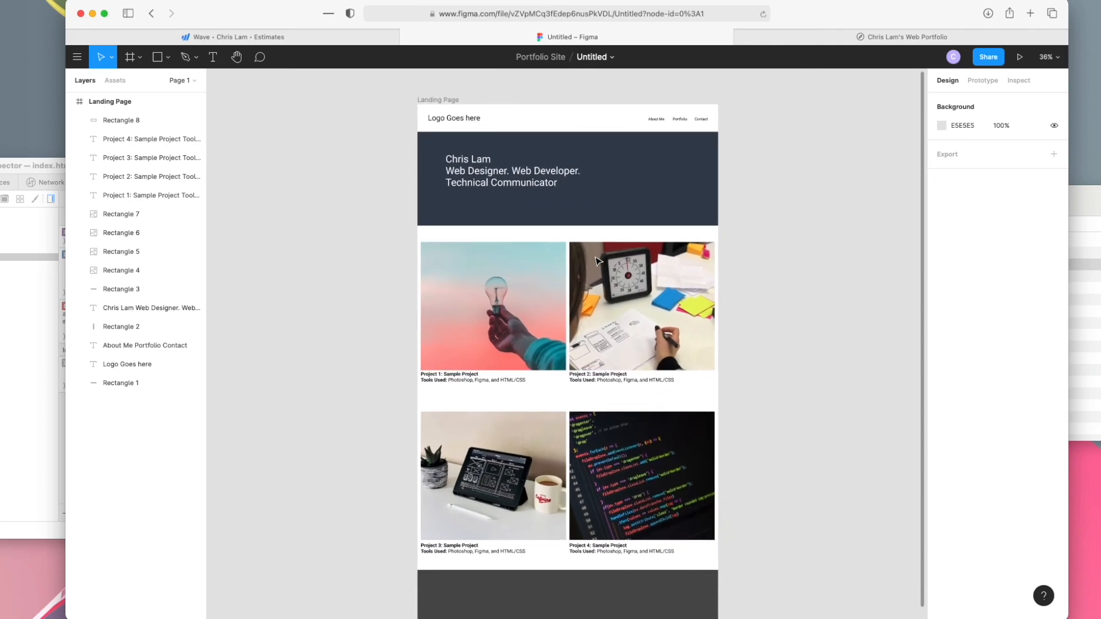
scroll(596, 262, "down", 1)
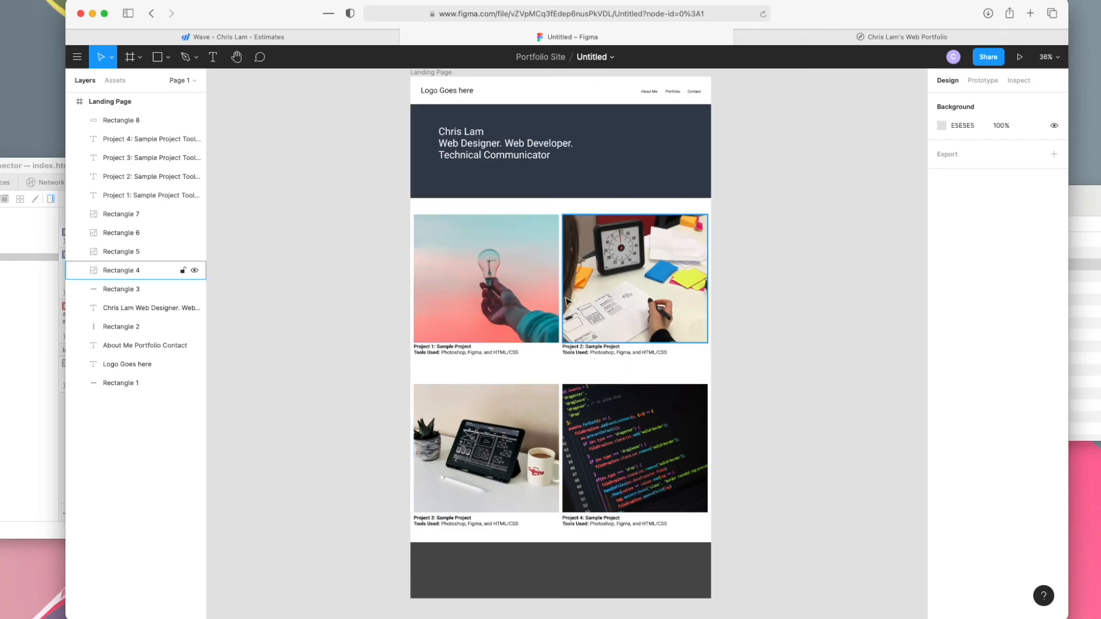
scroll(568, 301, "up", 3)
scroll(568, 296, "down", 3)
scroll(569, 295, "up", 1)
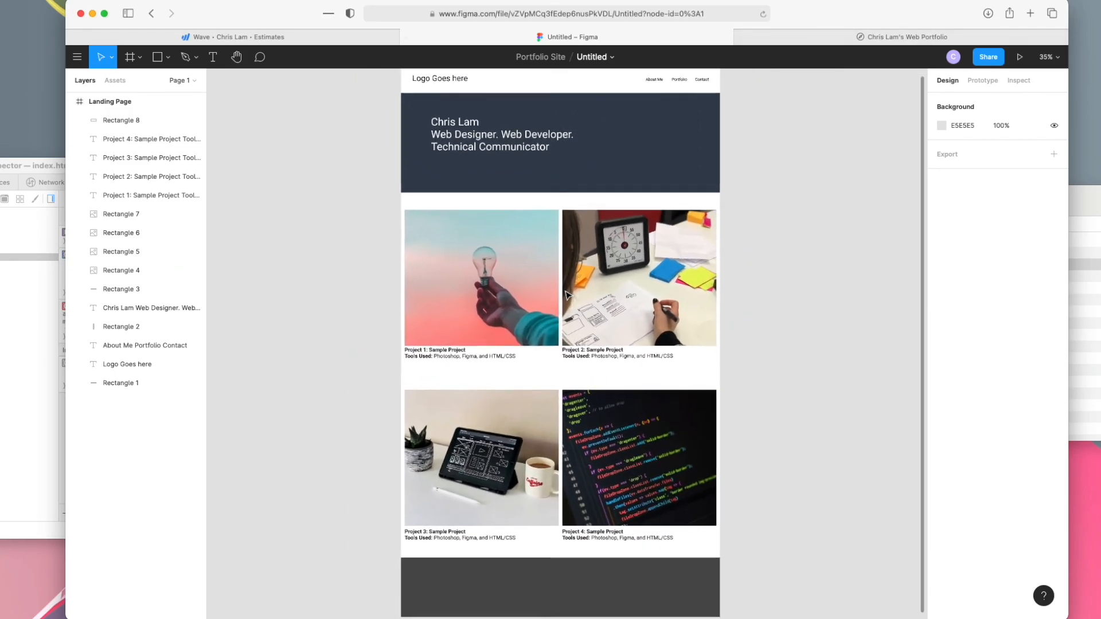
scroll(567, 294, "up", 1)
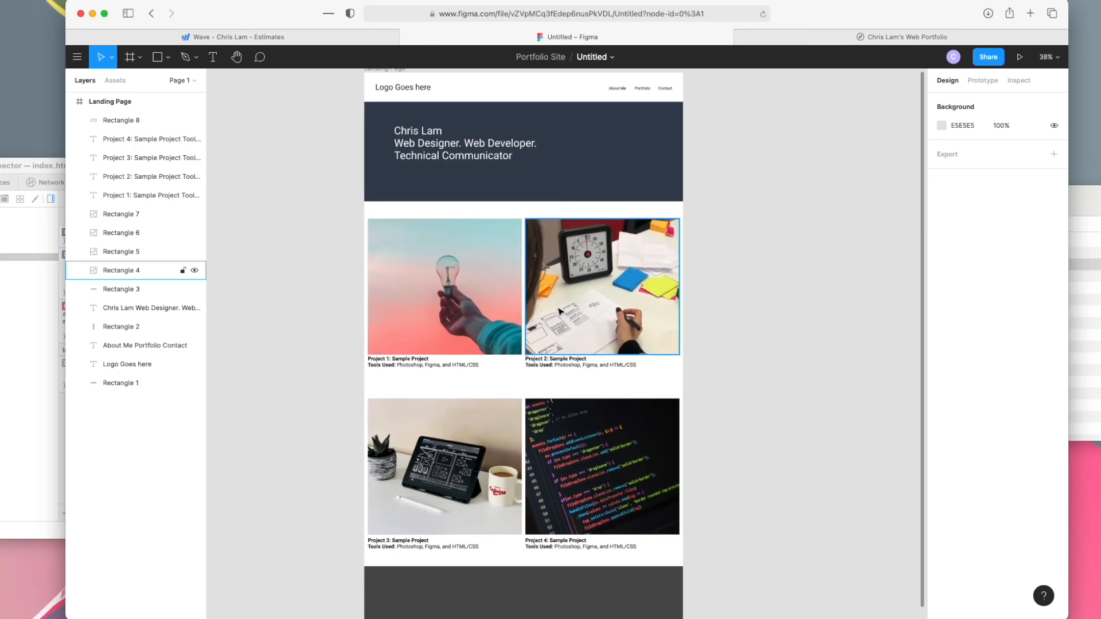
scroll(559, 311, "down", 2)
scroll(559, 310, "up", 3)
scroll(559, 311, "down", 2)
scroll(559, 311, "up", 2)
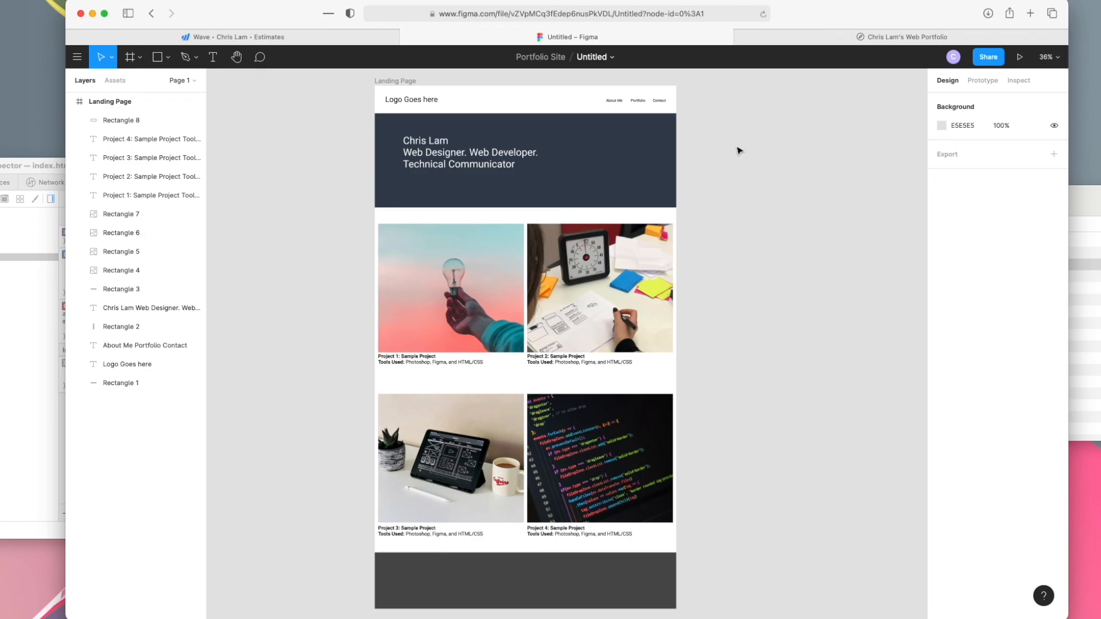